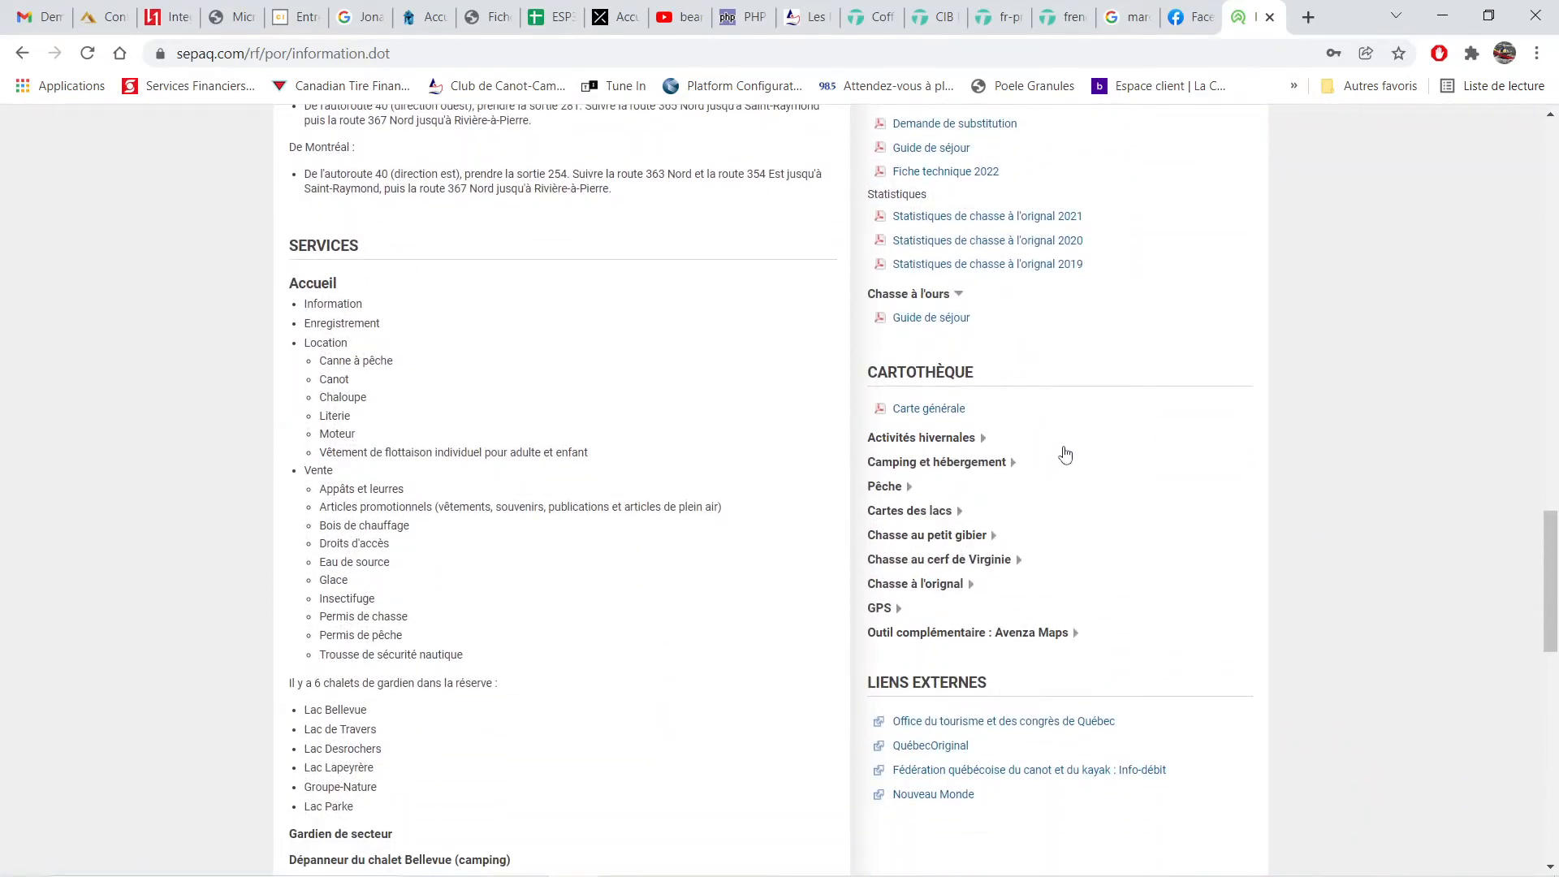
# - Open the Carte des activités hivernales PDF from the Cartothèque and save it as Por_carte_sentiers_hiver.pdf in Documents\GPS\Cartes\Portneuf
pyautogui.click(929, 439)
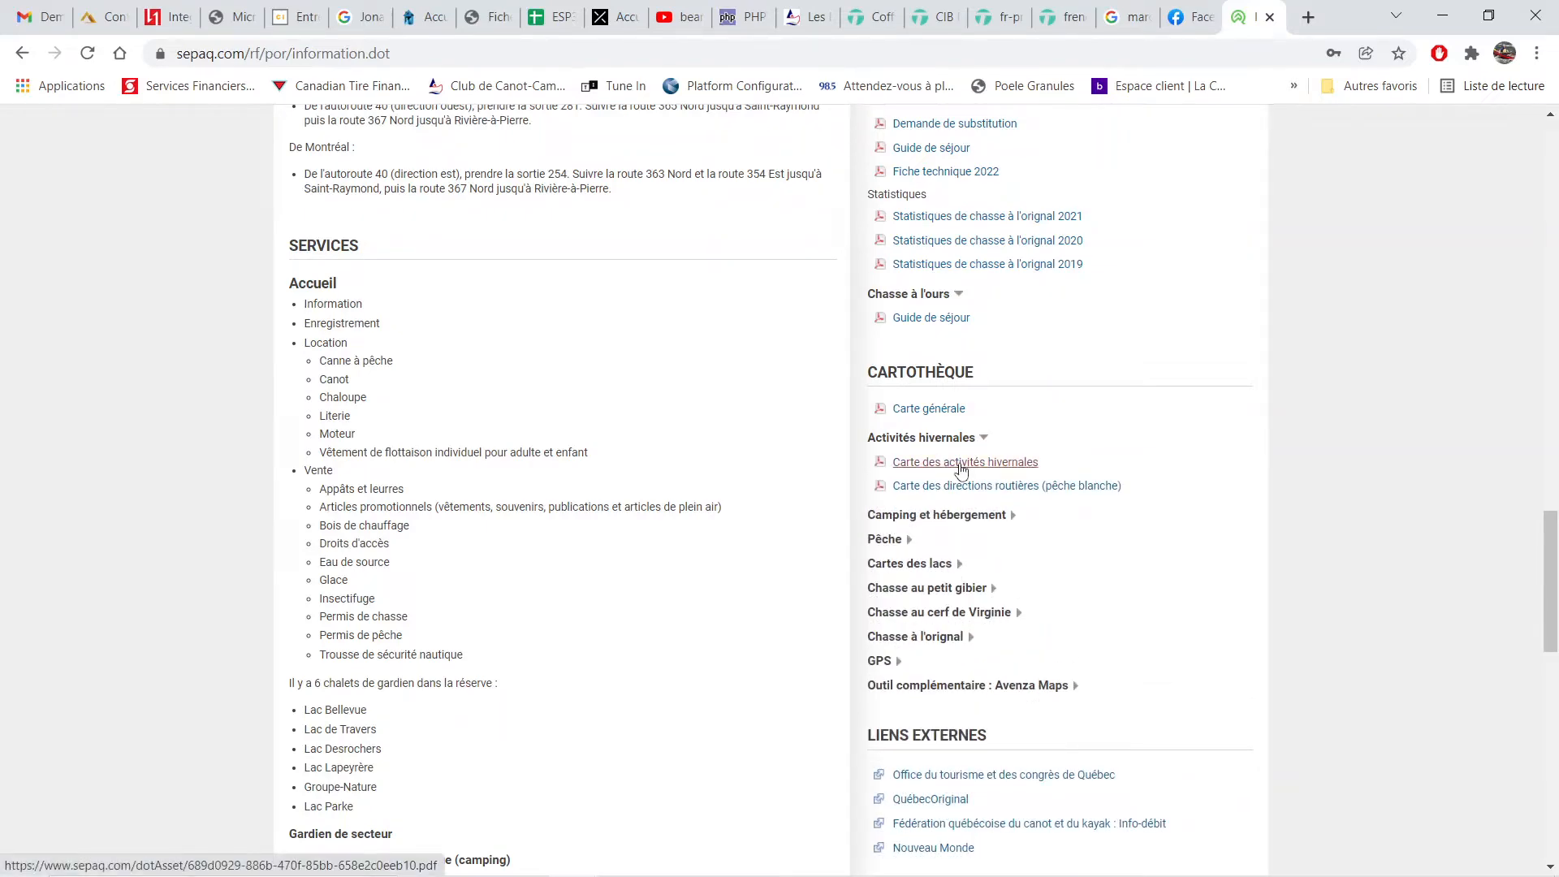
pyautogui.click(962, 463)
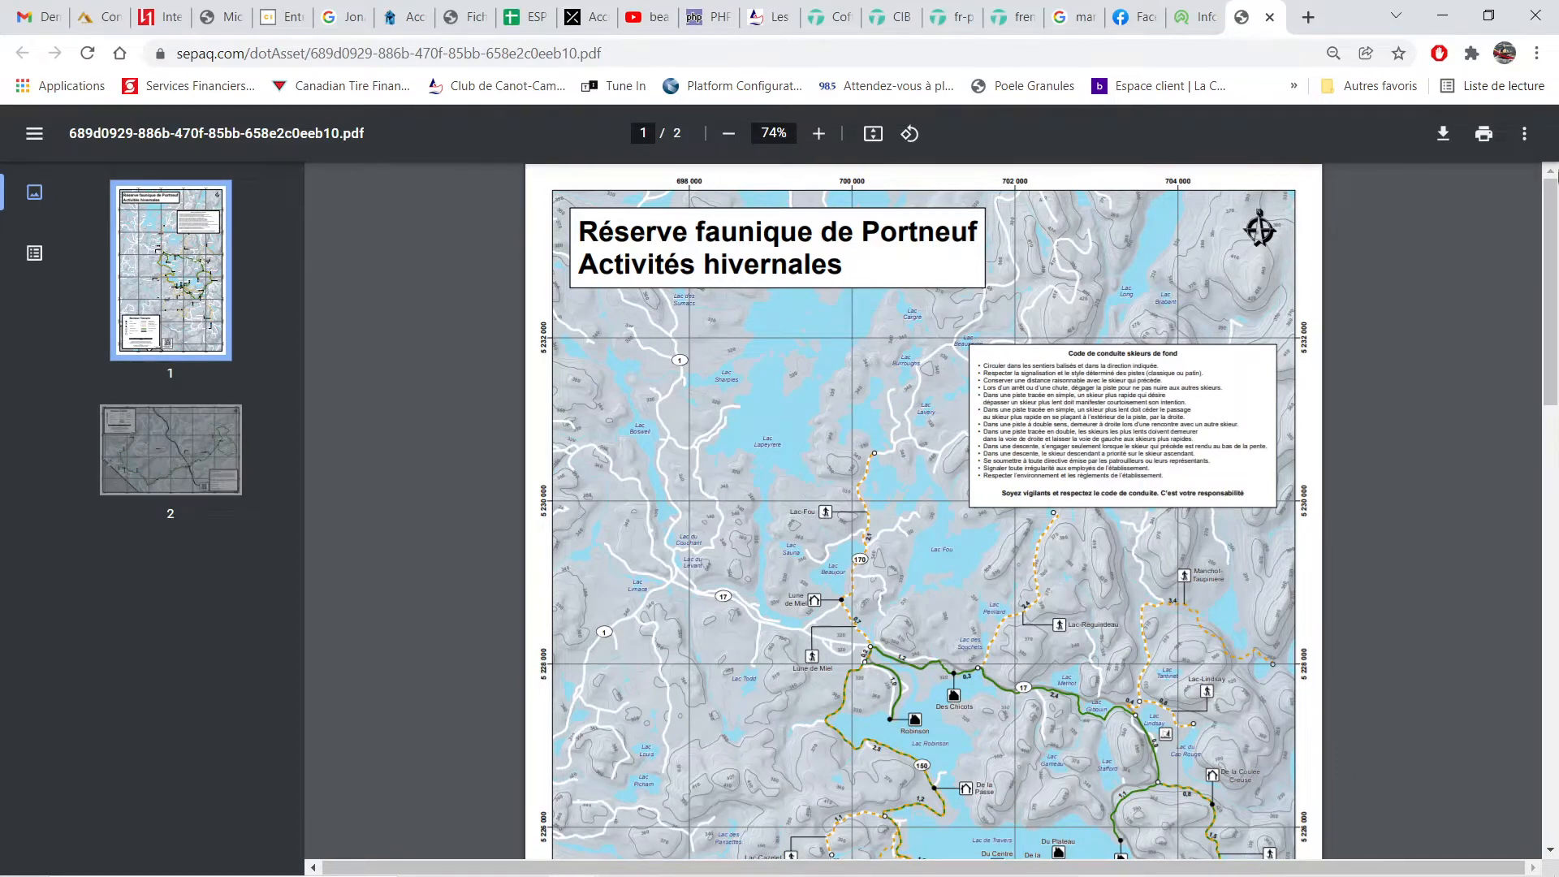
pyautogui.click(1441, 134)
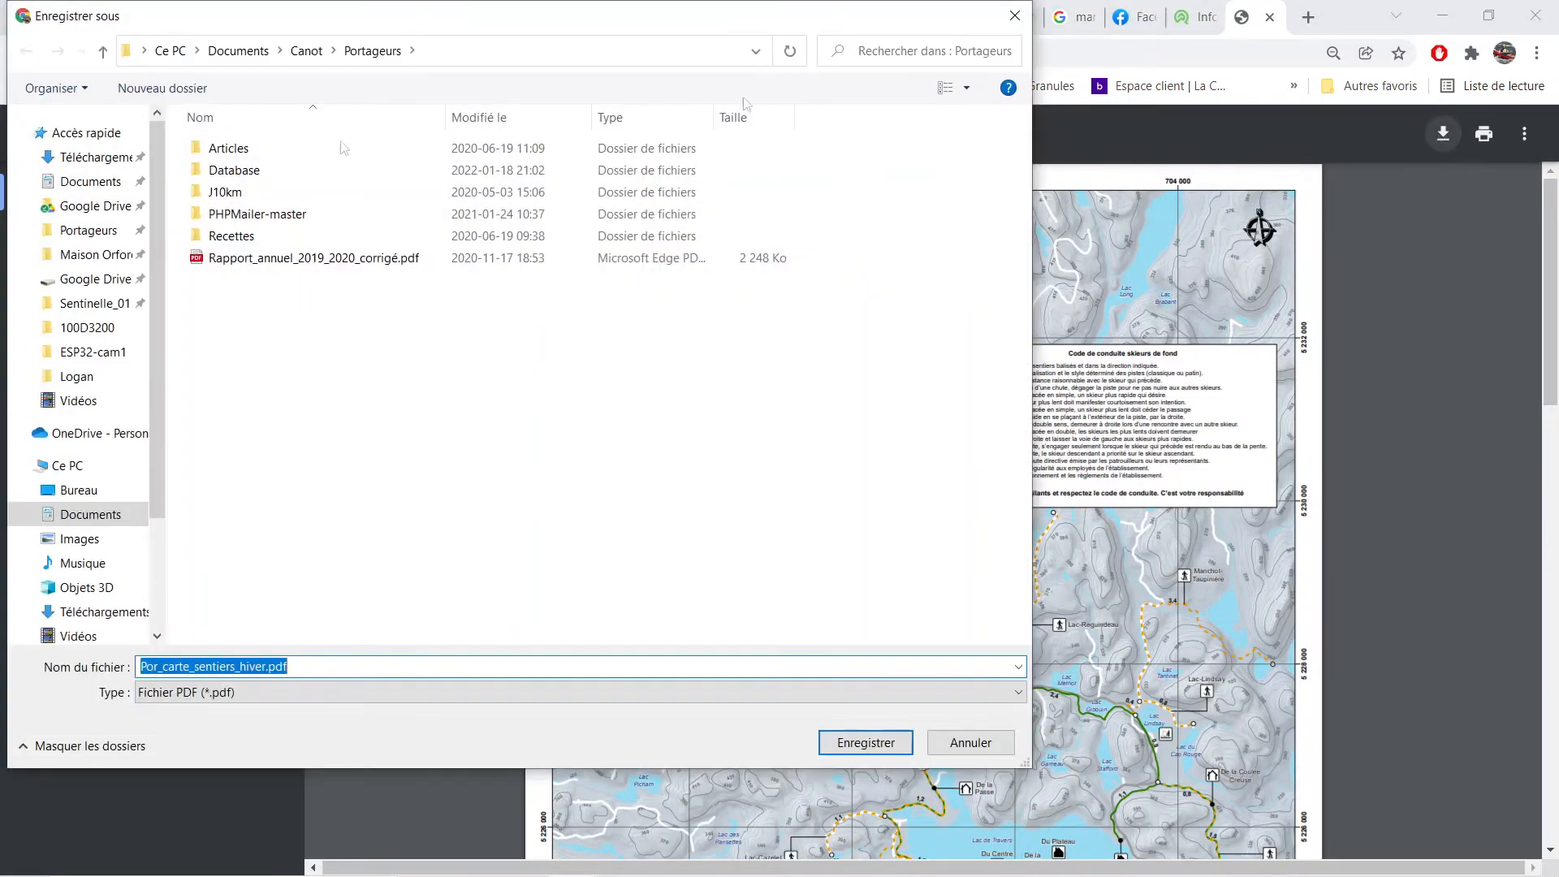
pyautogui.scroll(-1, 94, 509)
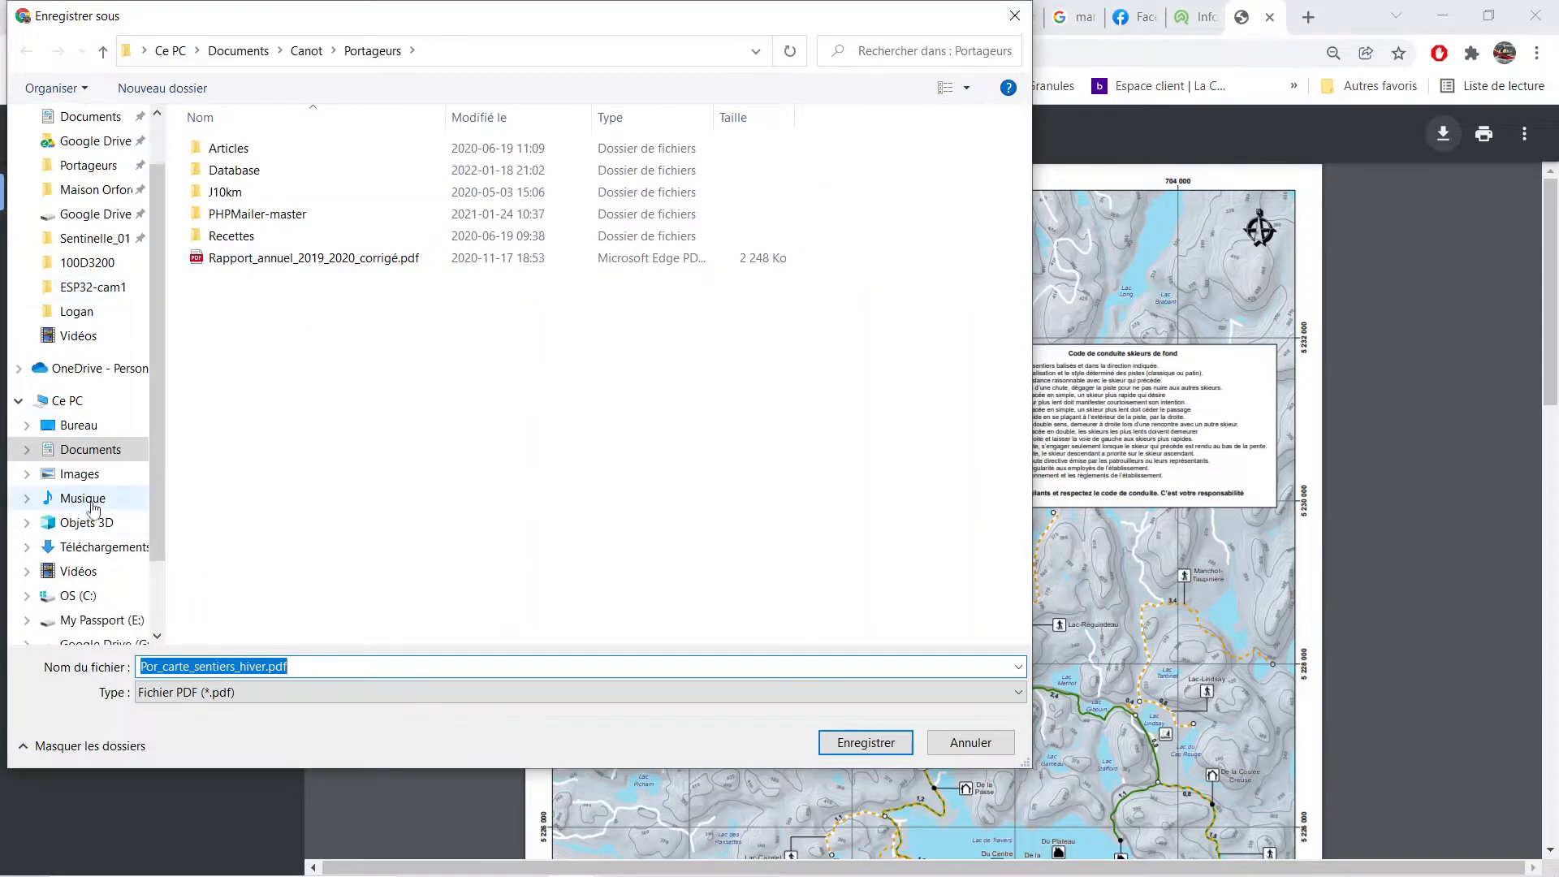
pyautogui.scroll(-1, 94, 509)
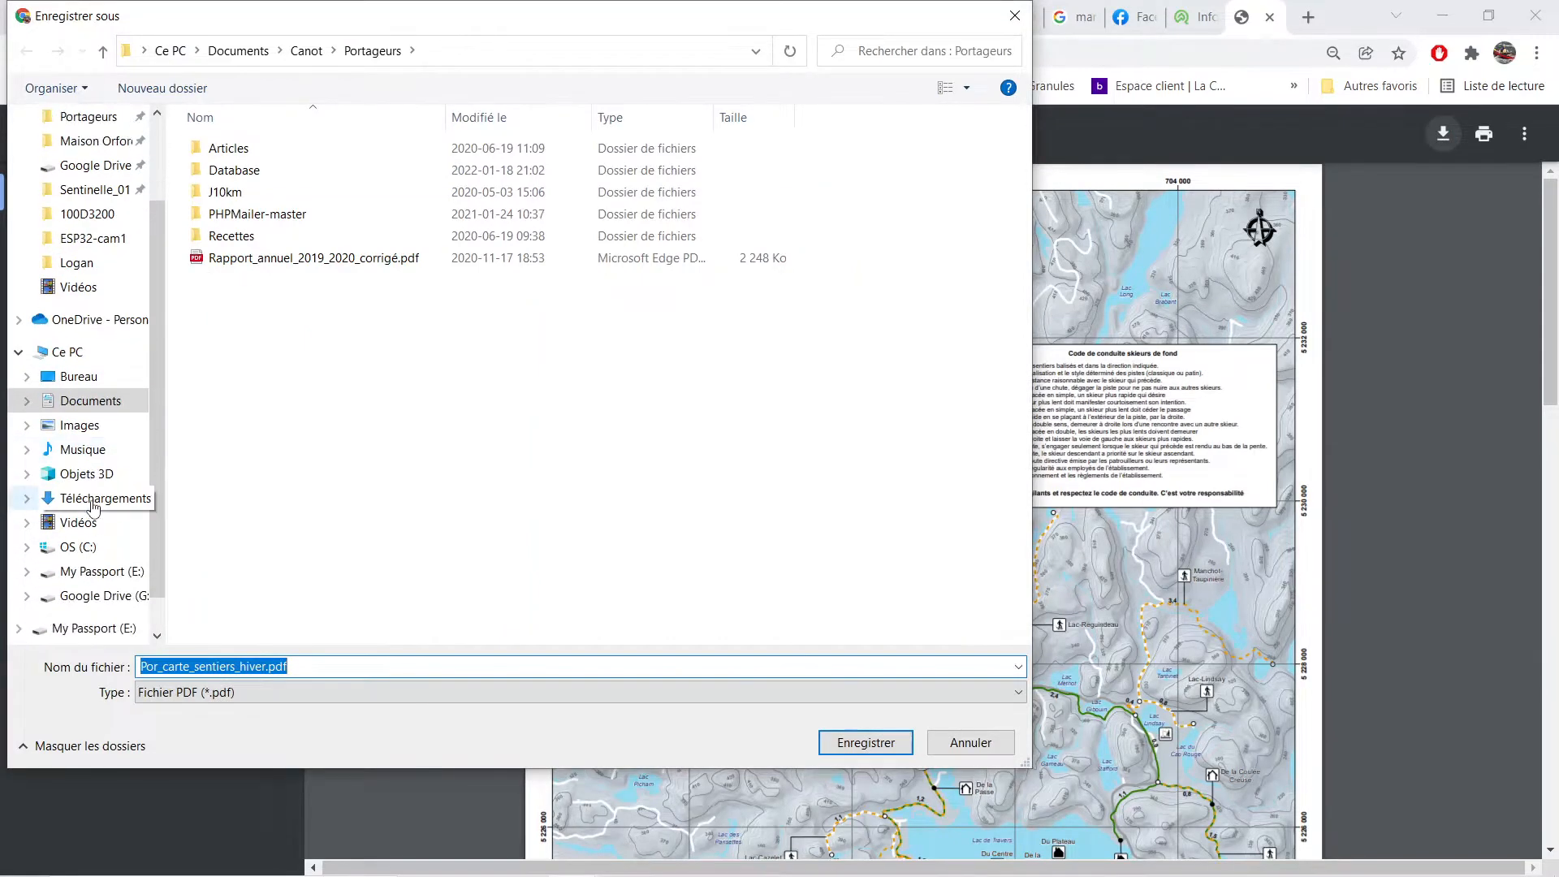
pyautogui.click(94, 572)
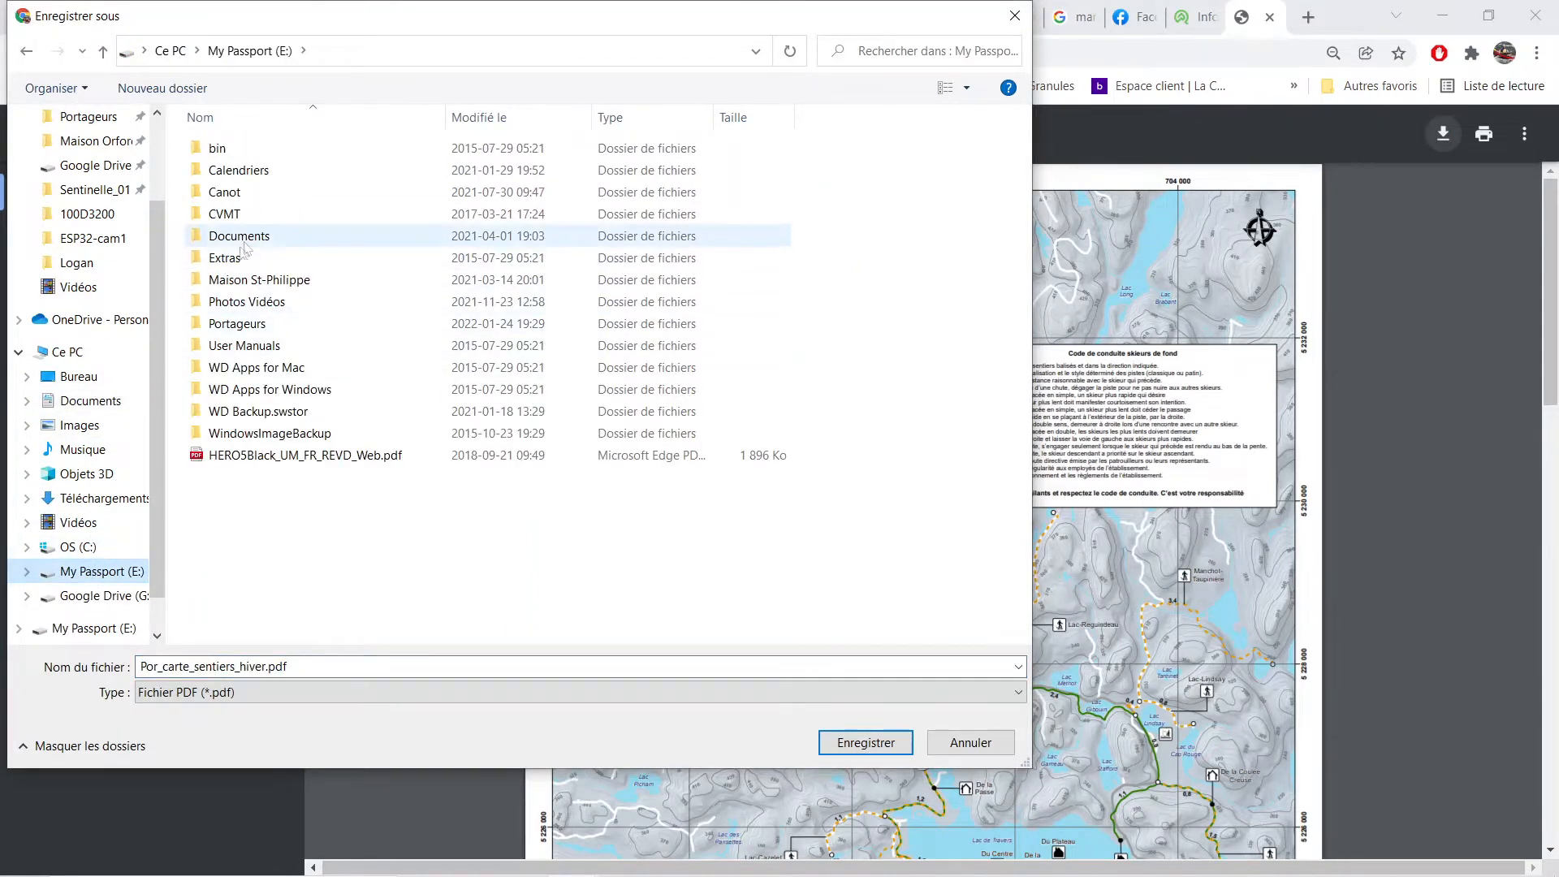
pyautogui.click(95, 402)
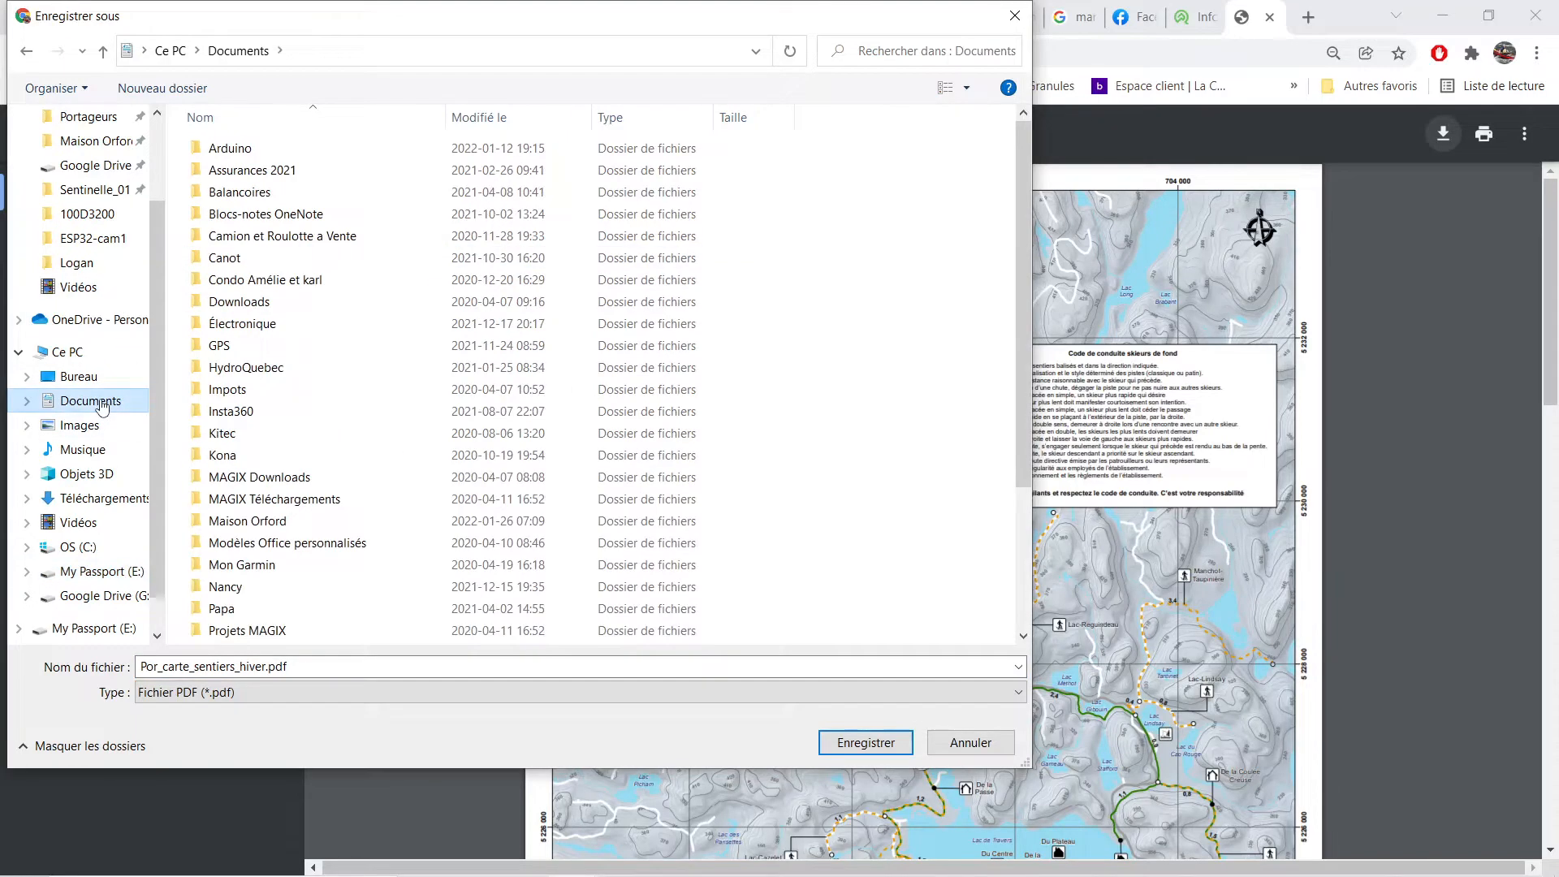
pyautogui.doubleClick(227, 347)
pyautogui.doubleClick(237, 195)
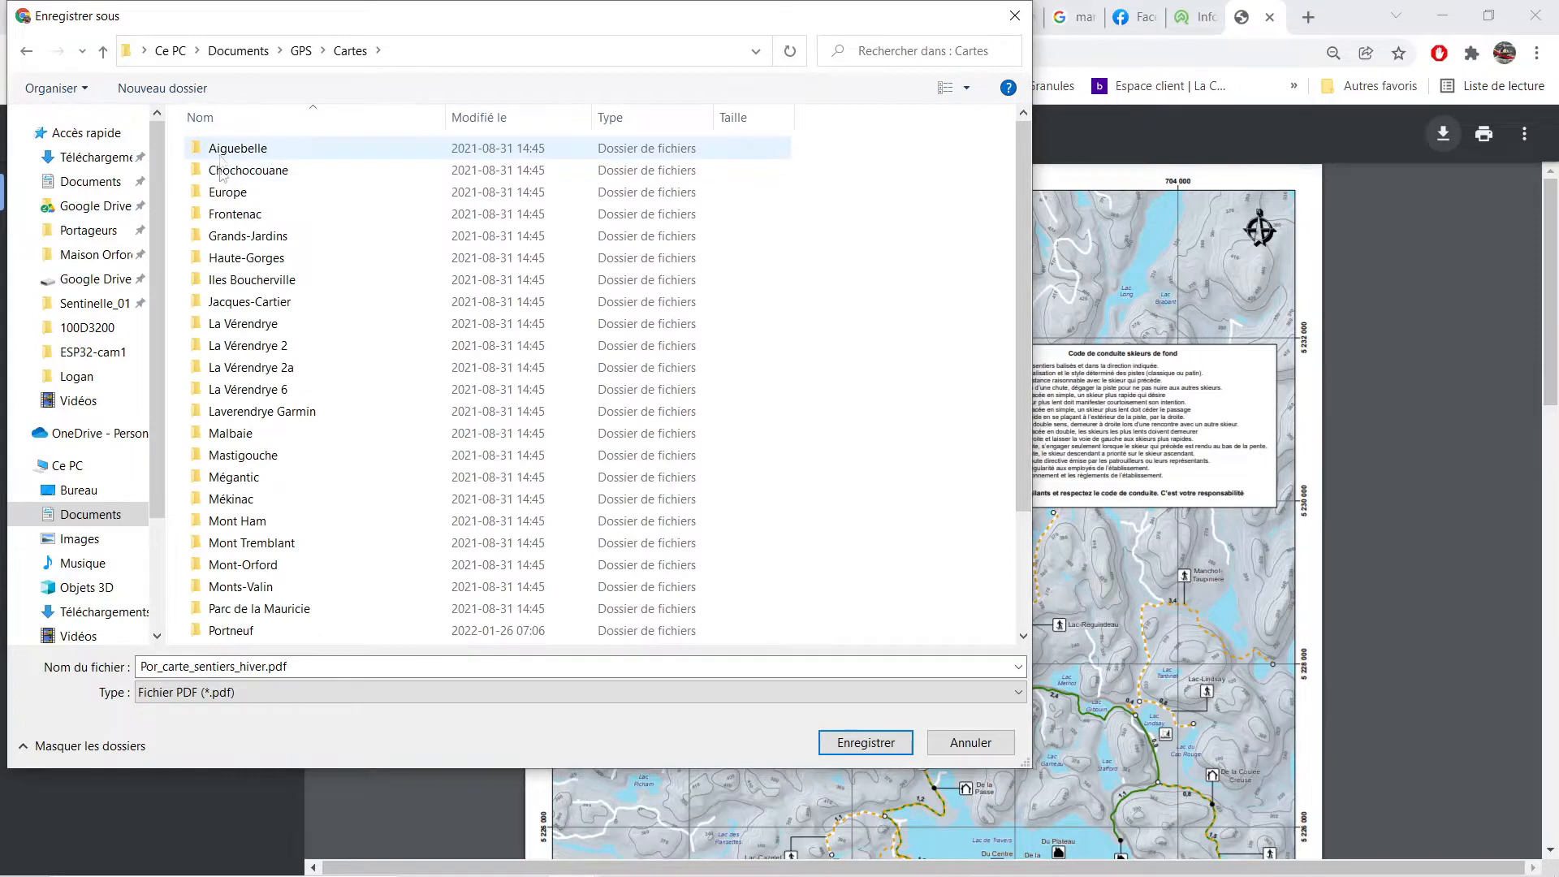
pyautogui.scroll(-2, 261, 507)
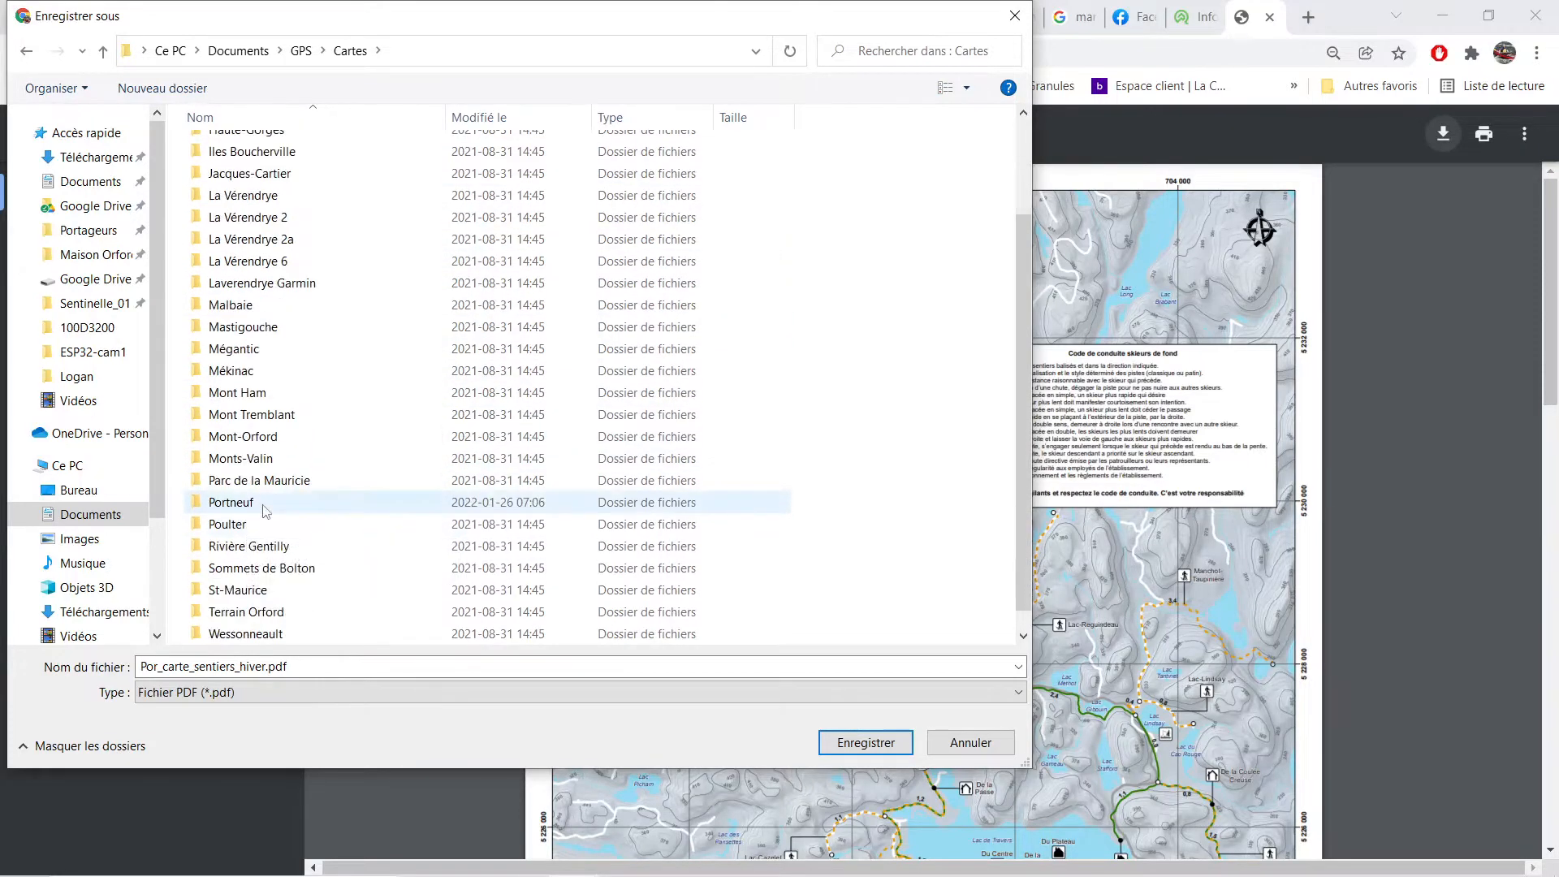
pyautogui.doubleClick(231, 503)
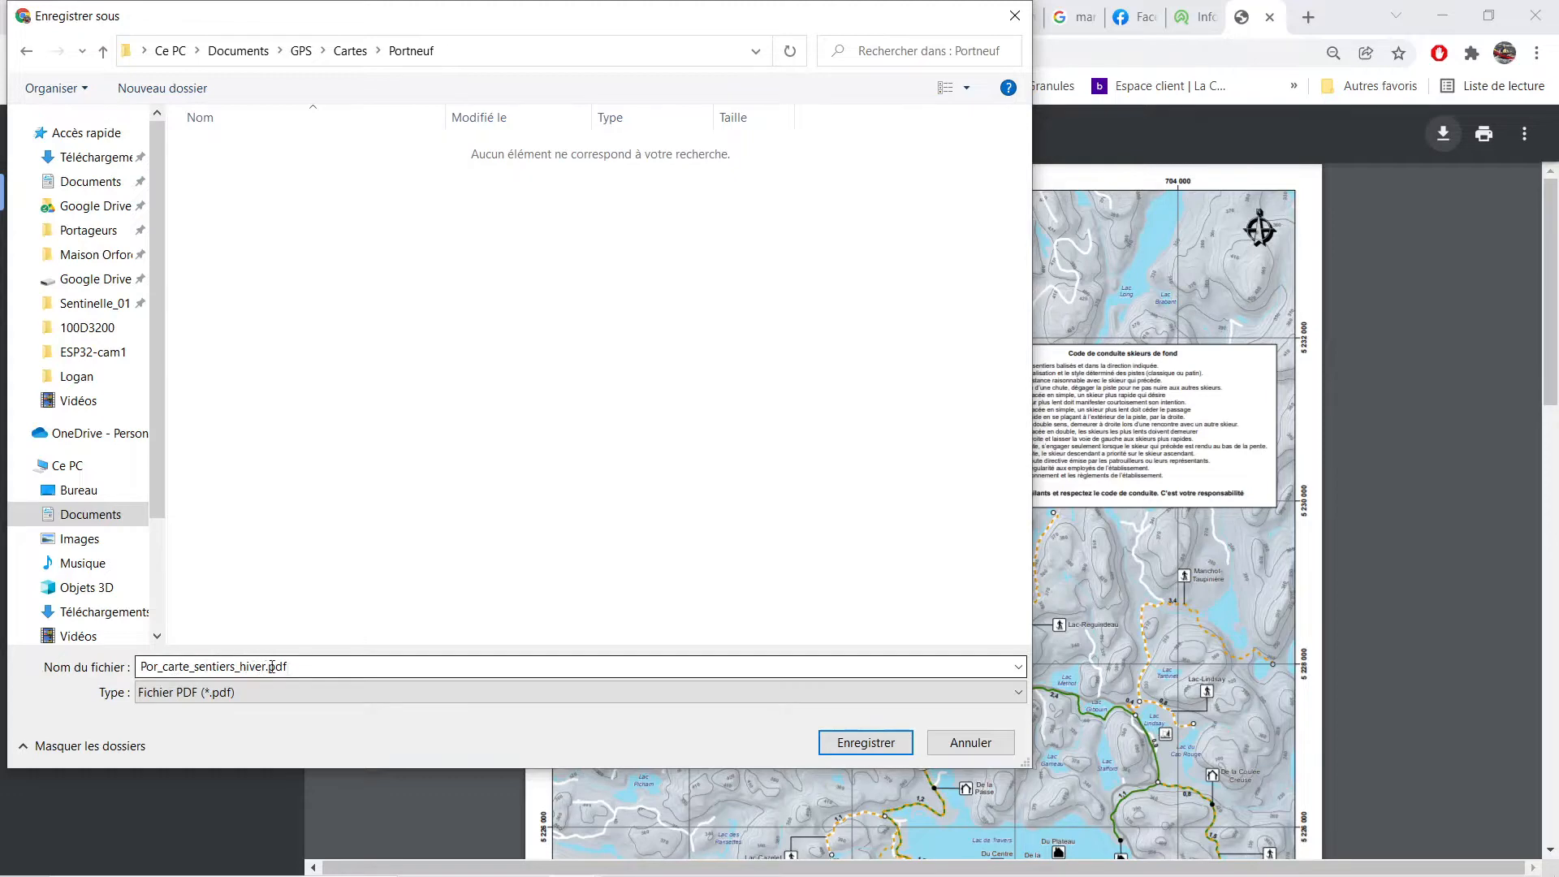
pyautogui.click(850, 745)
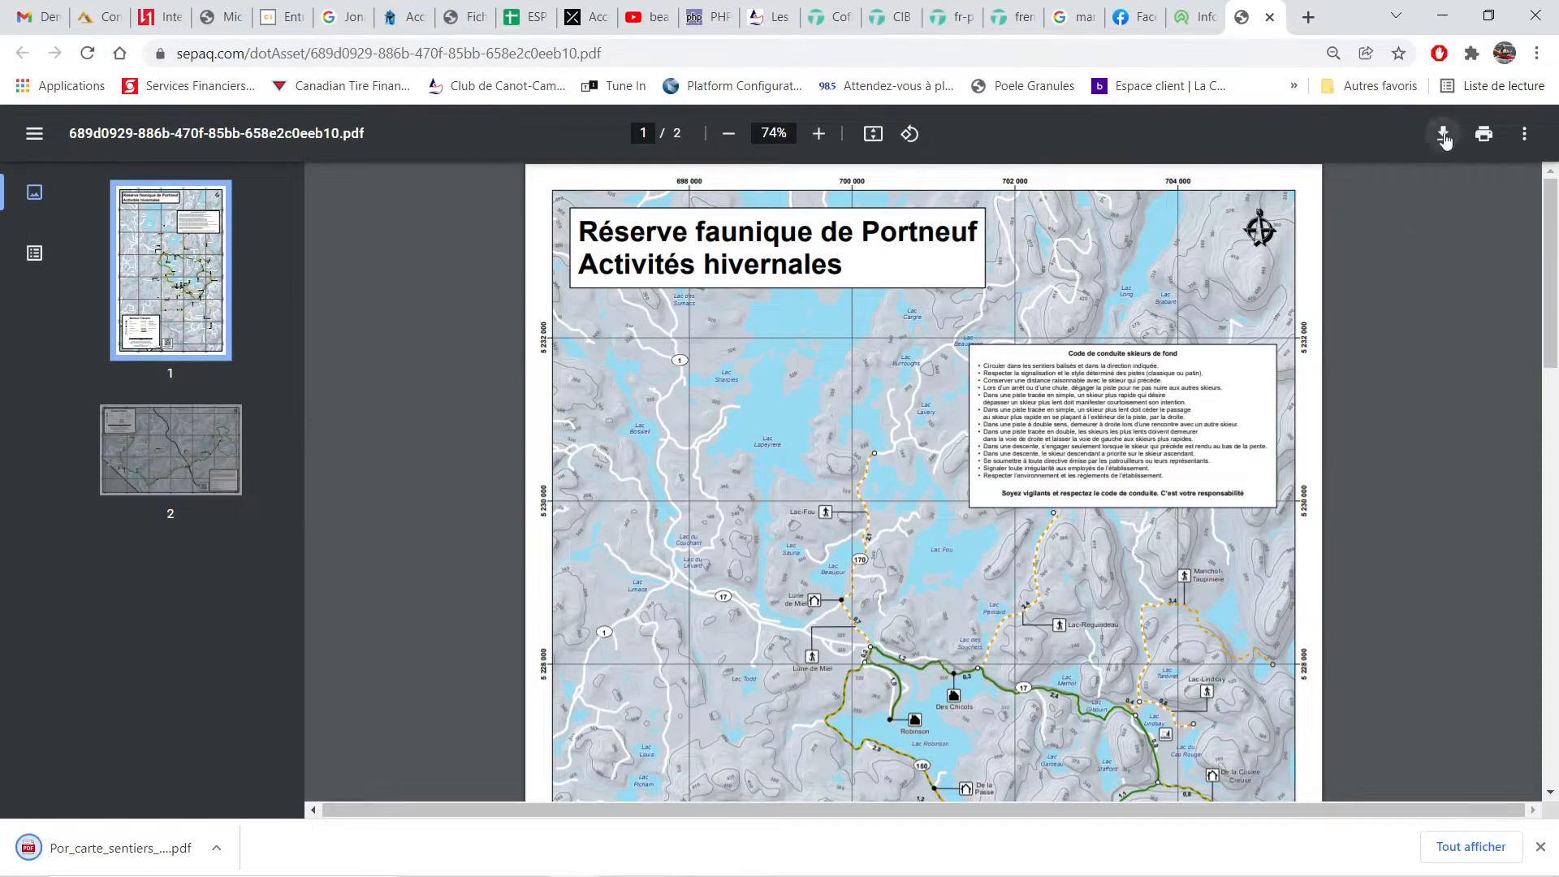
# - Minimize the browser and launch GIMP from the desktop
pyautogui.click(1442, 16)
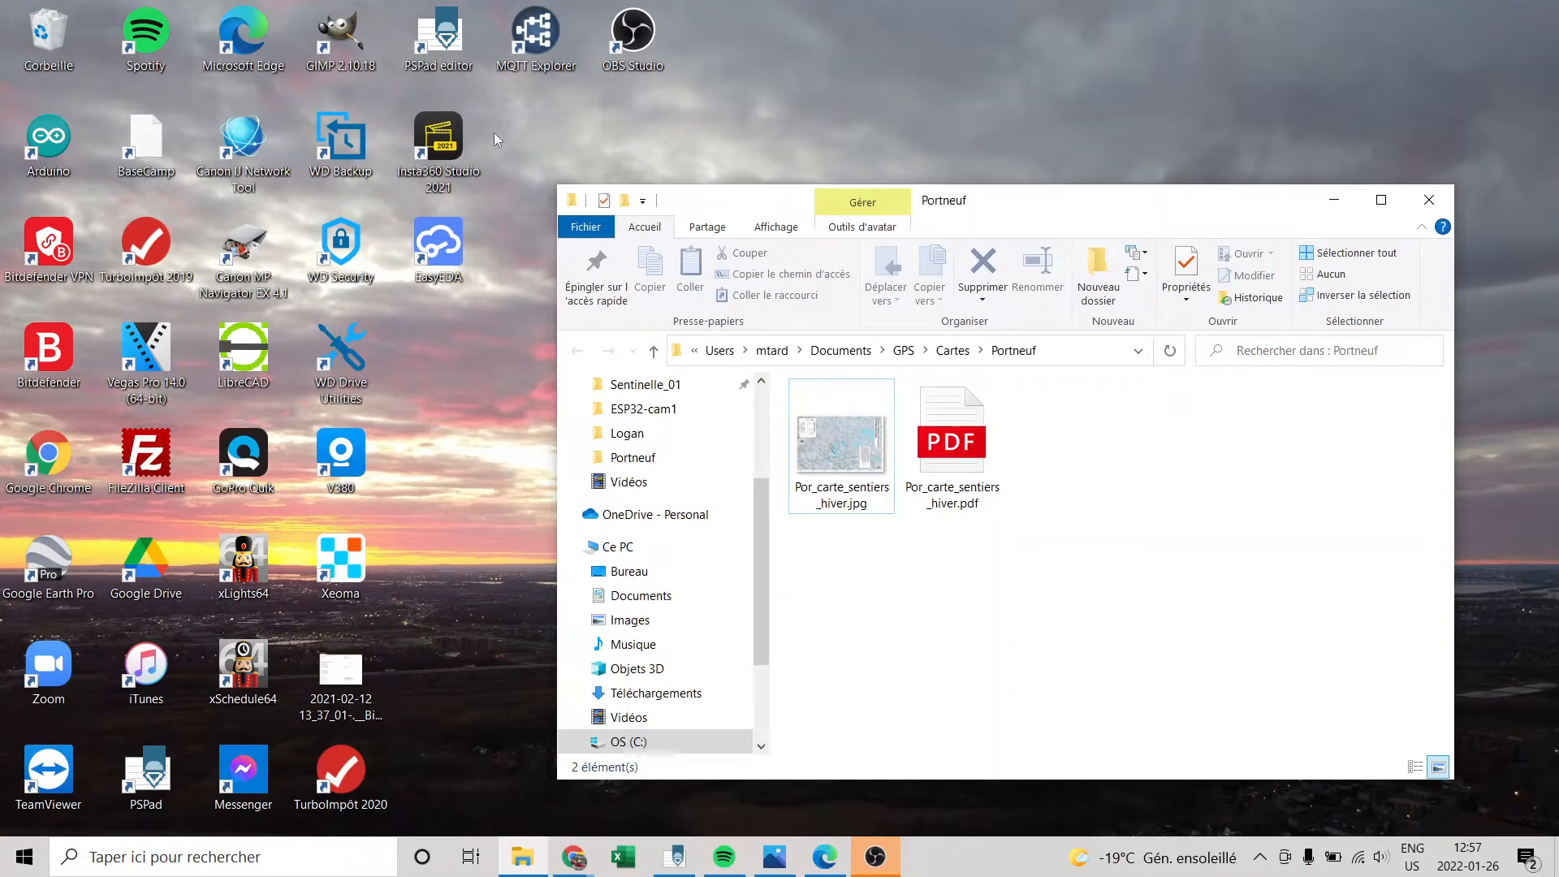
pyautogui.click(341, 33)
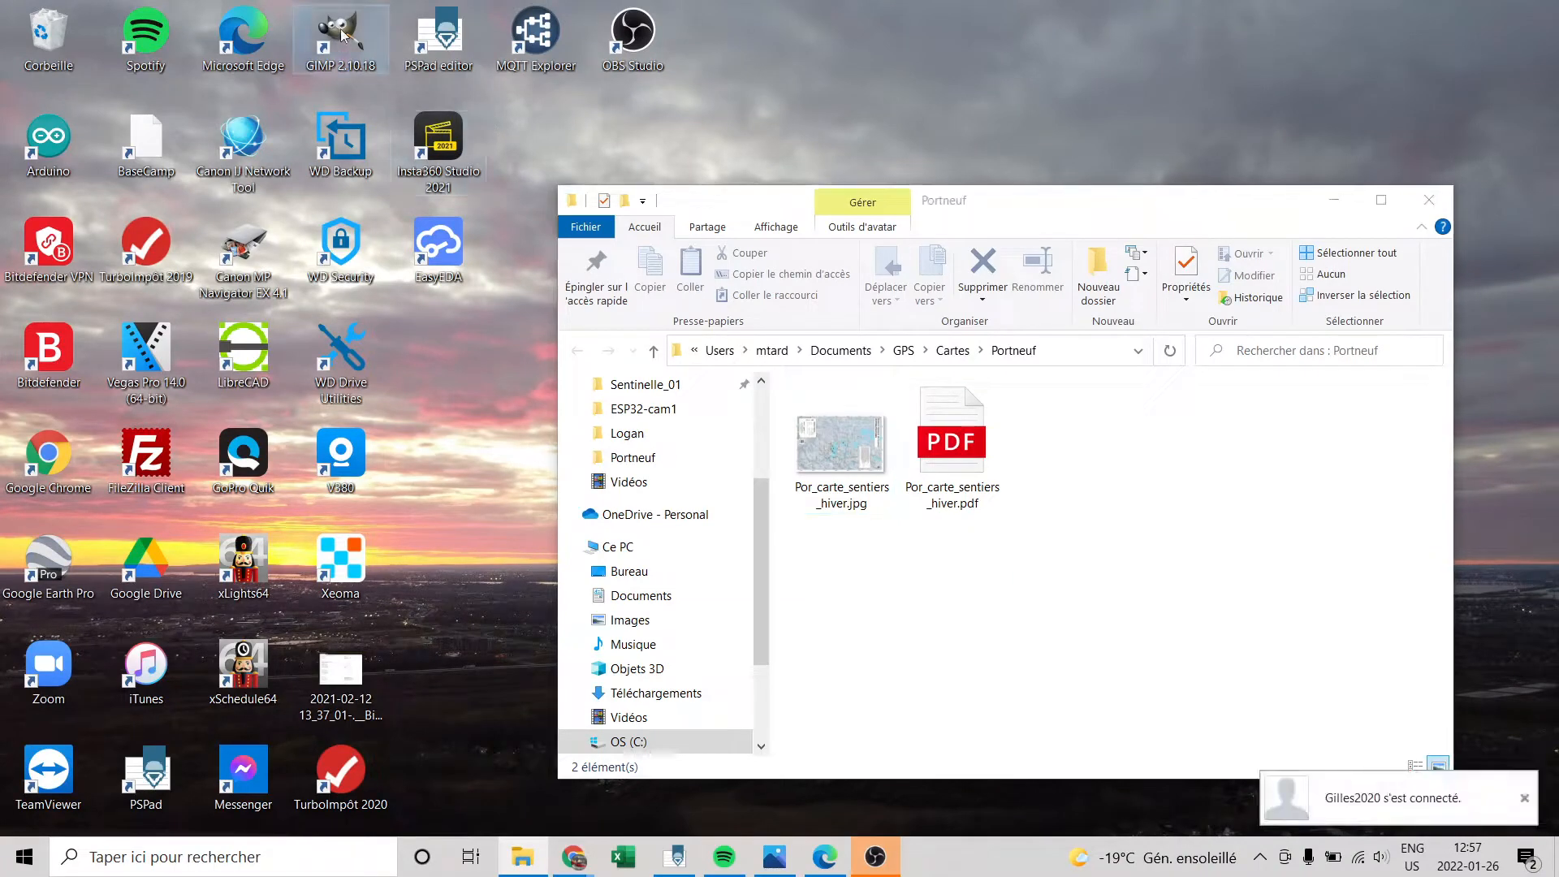
pyautogui.doubleClick(341, 33)
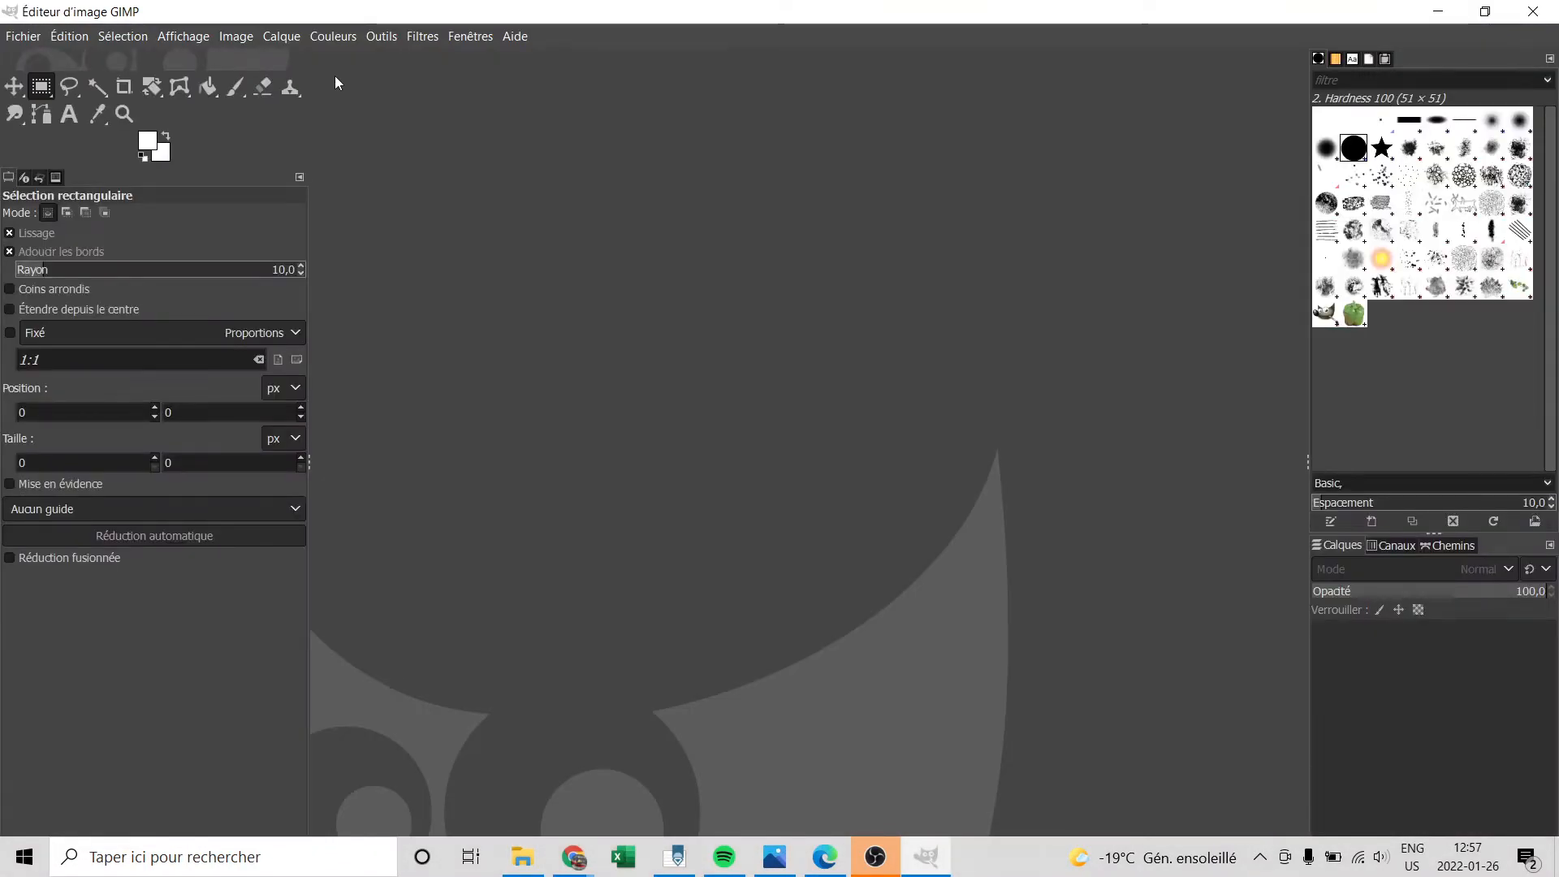
# - Import only page 1 of Por_carte_sentiers_hiver.pdf from the Portneuf folder into GIMP at 100 pixels/in
pyautogui.hotkey('alt', 'Tab')
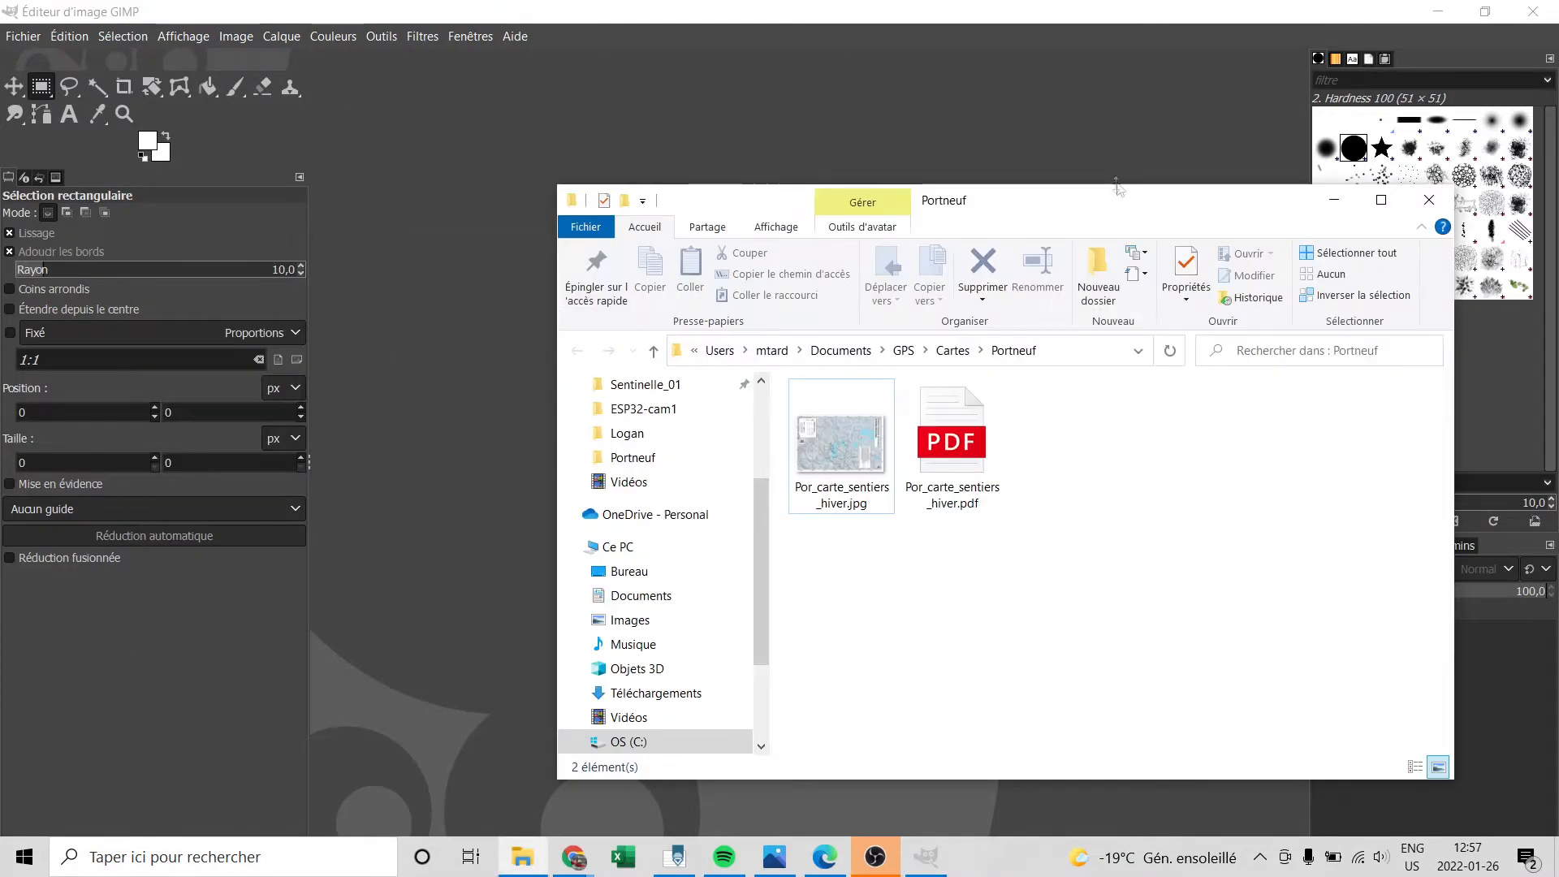
pyautogui.moveTo(1116, 187); pyautogui.dragTo(597, 56)
pyautogui.moveTo(448, 300); pyautogui.dragTo(1089, 403)
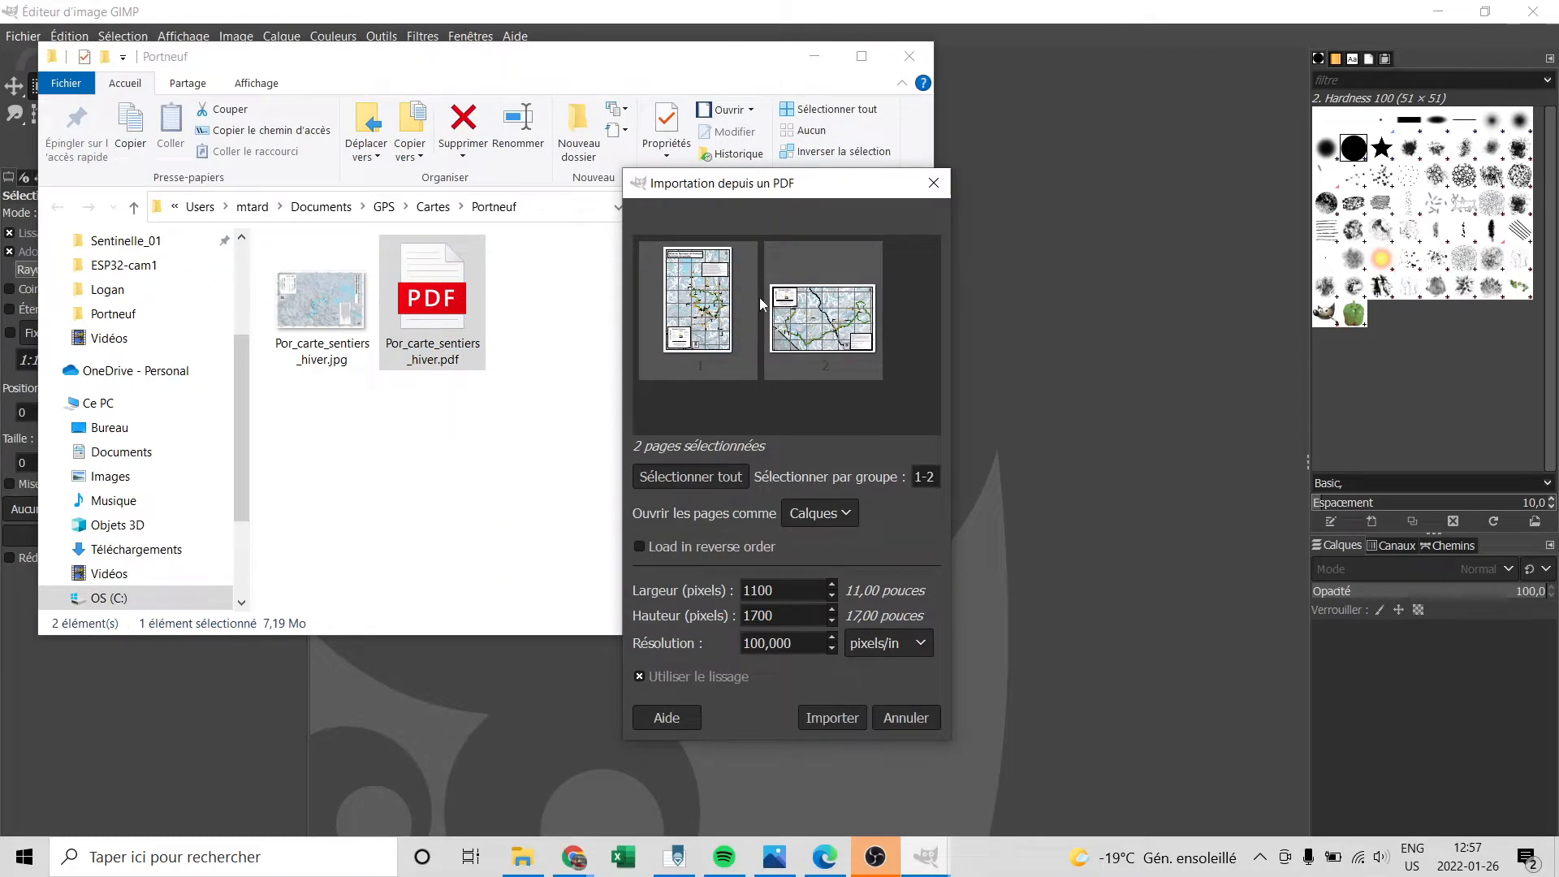
pyautogui.click(702, 300)
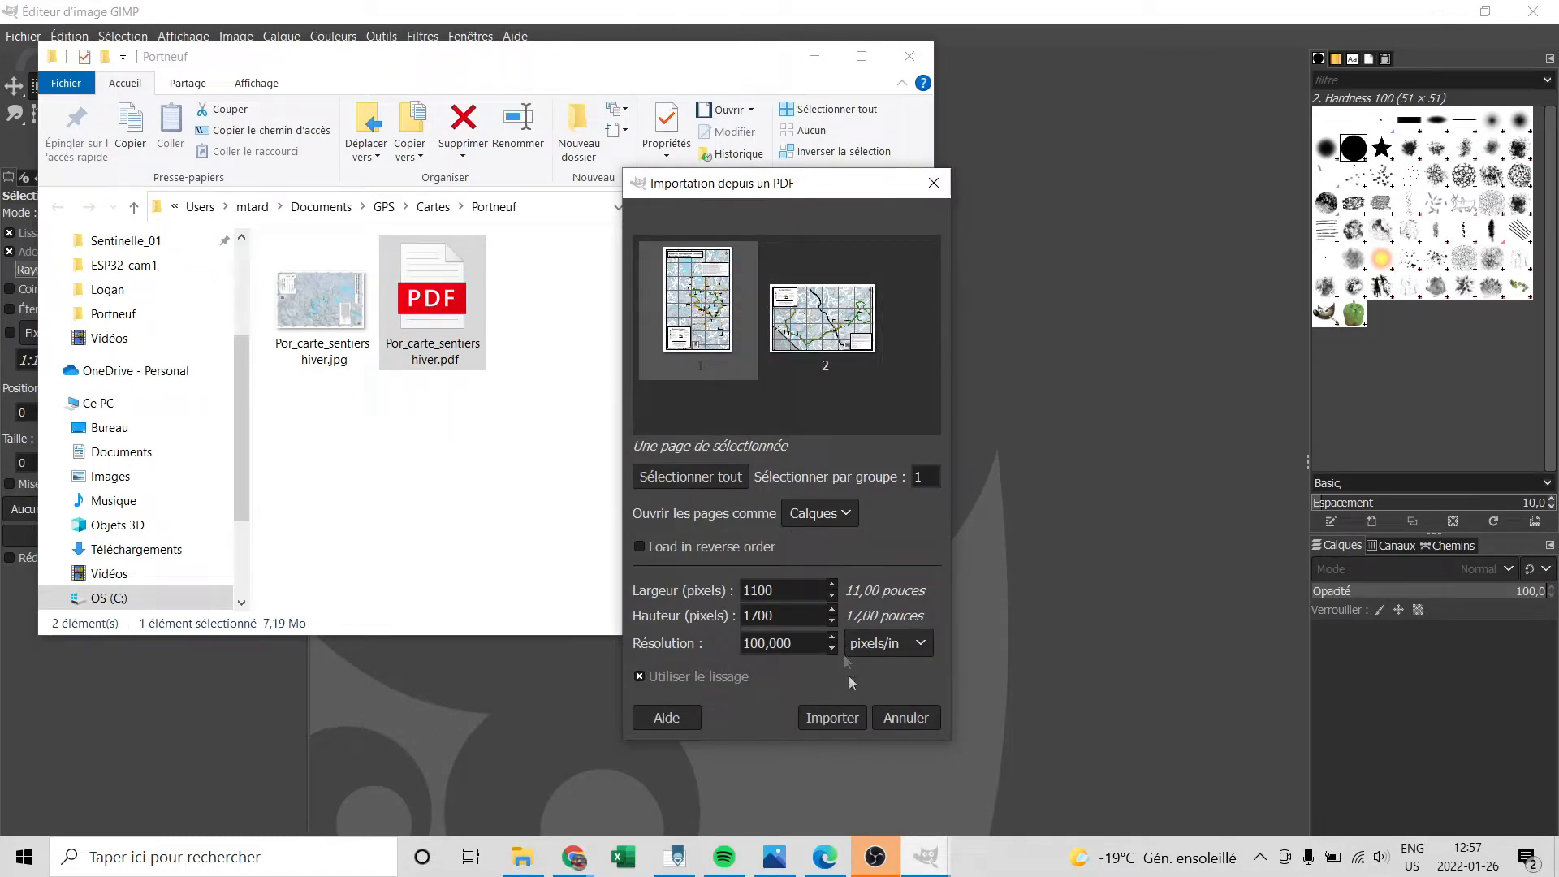
pyautogui.click(820, 718)
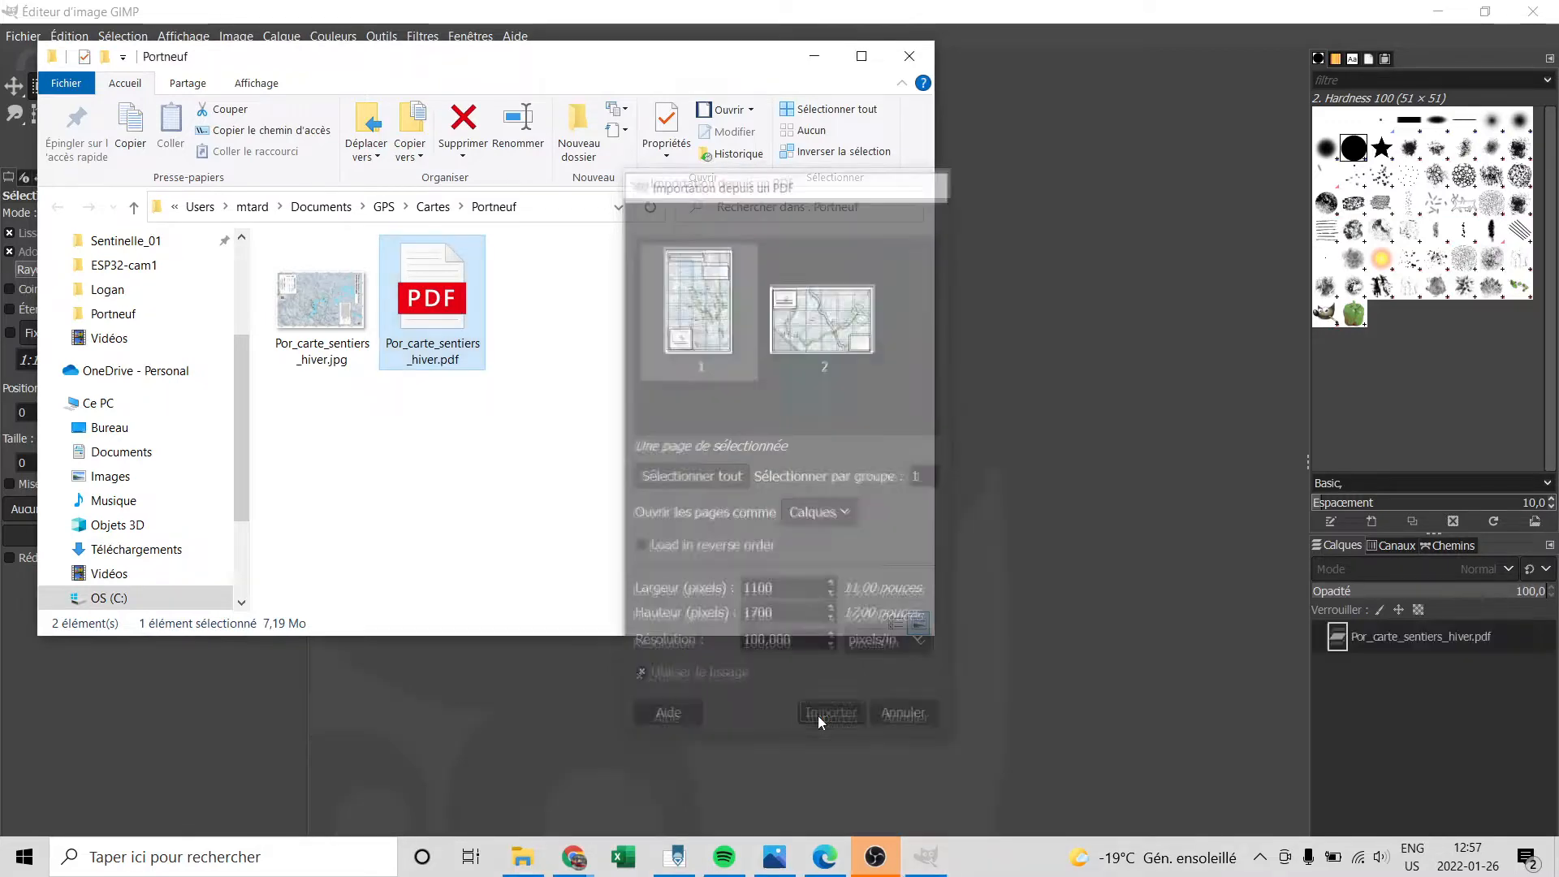
pyautogui.click(1199, 259)
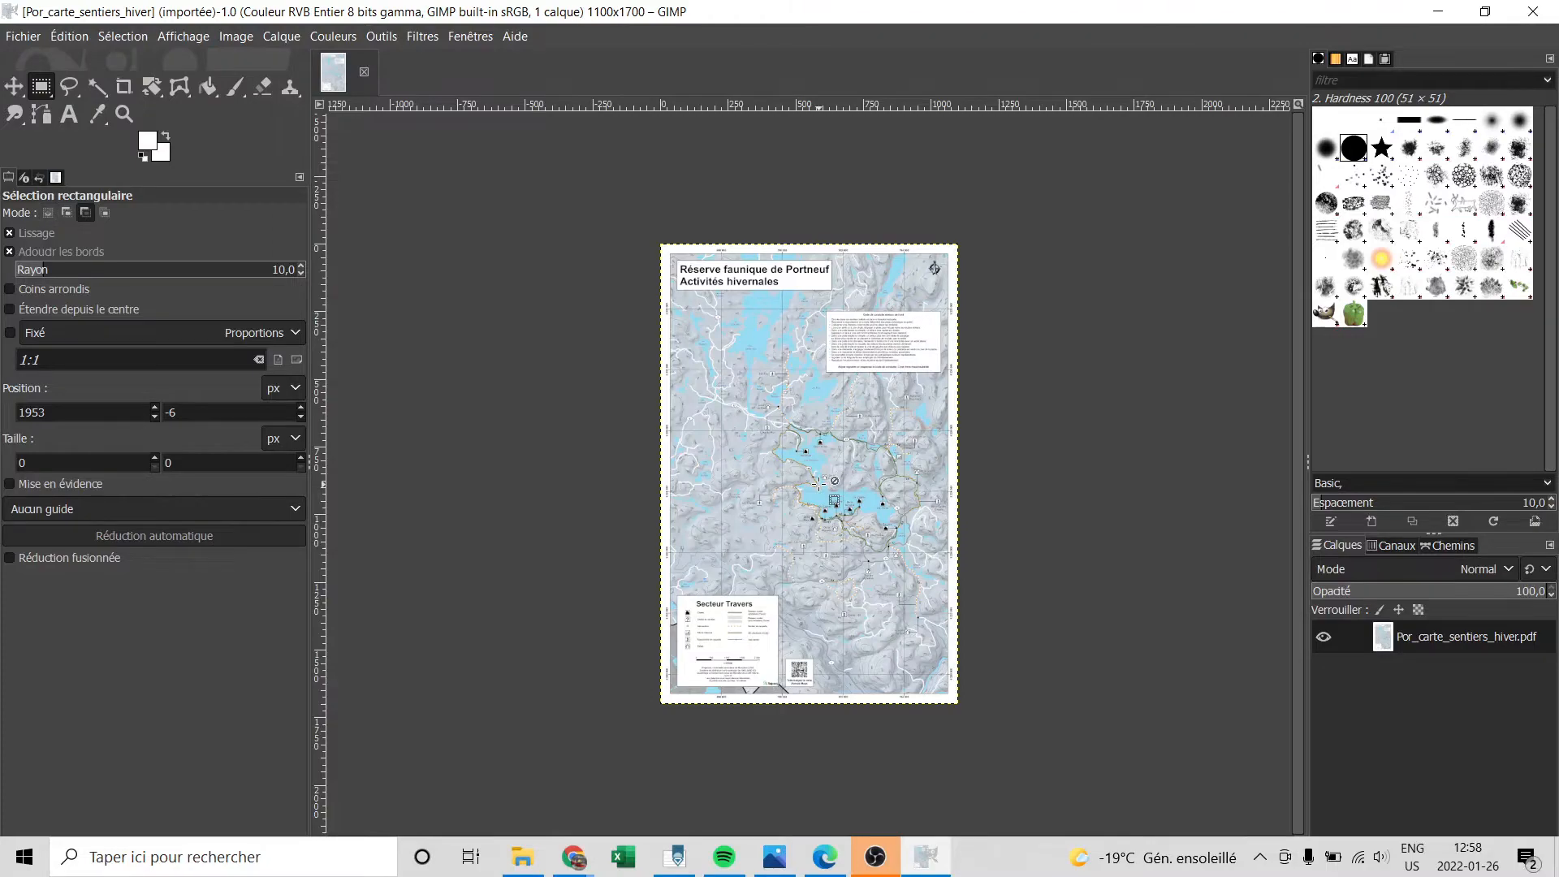
# - Examine the imported winter map closely, including the trails around the lakes and the Secteur Travers legend
pyautogui.scroll(4, 818, 483)
pyautogui.scroll(-3, 818, 482)
pyautogui.scroll(3, 818, 482)
pyautogui.scroll(-1, 817, 482)
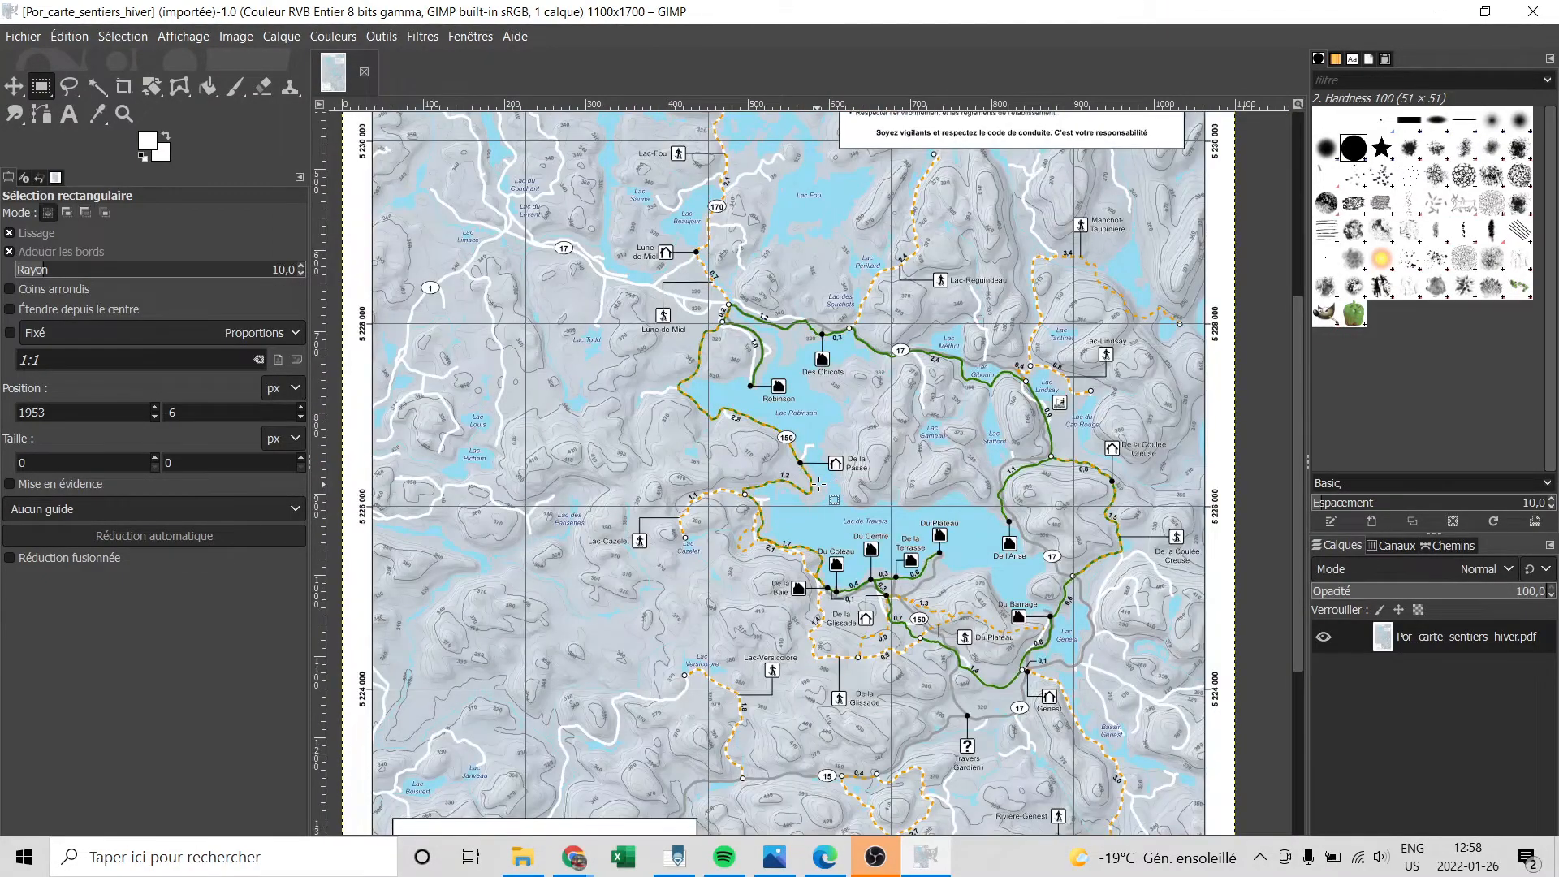
pyautogui.scroll(-2, 817, 482)
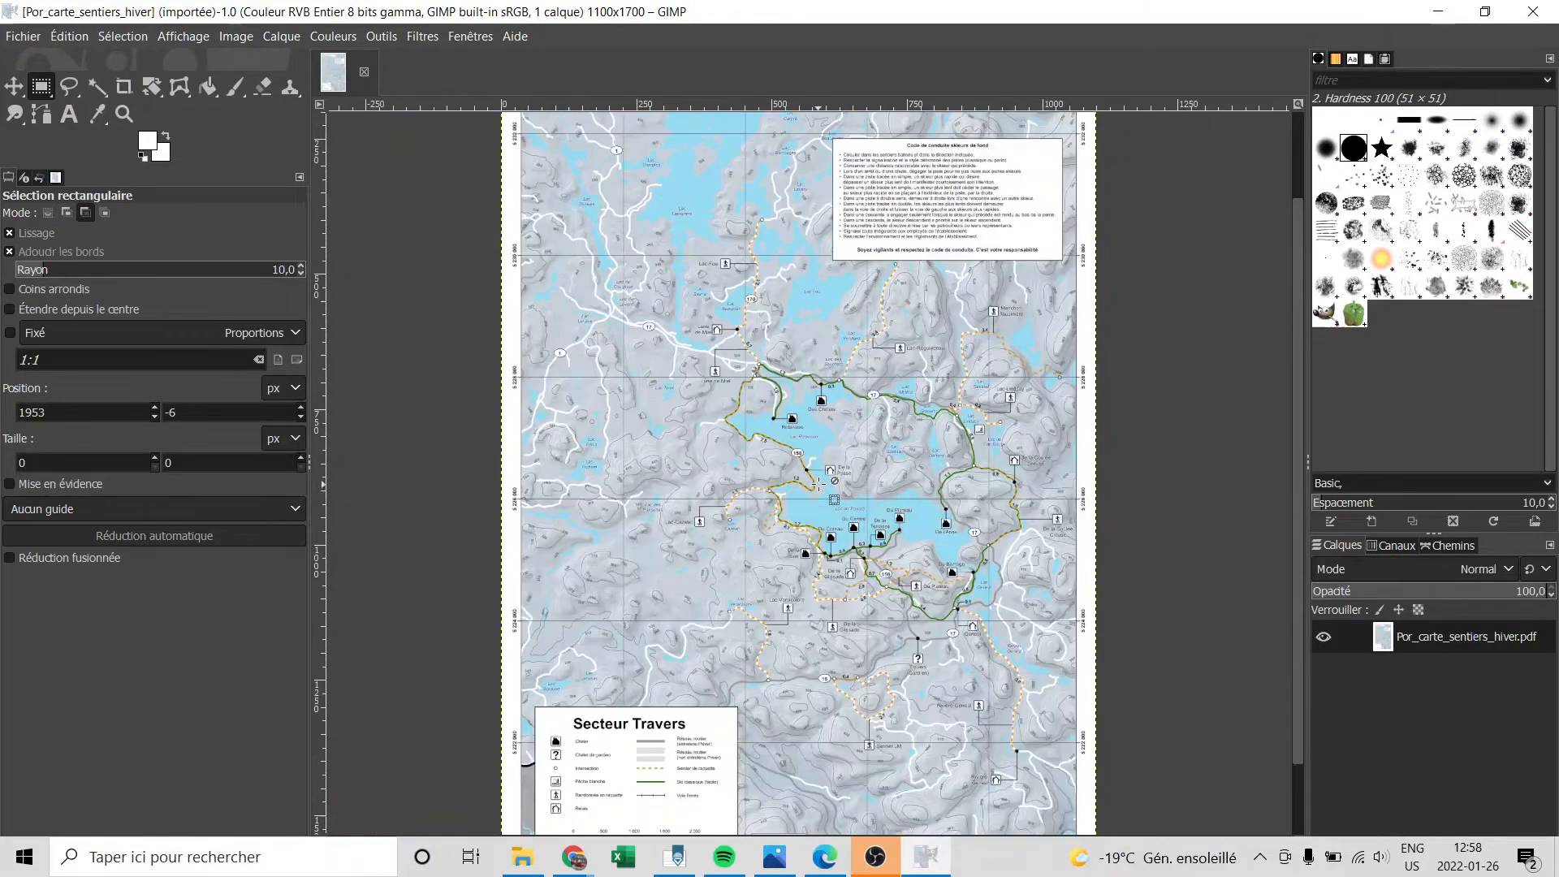
pyautogui.scroll(2, 817, 482)
pyautogui.scroll(-2, 817, 482)
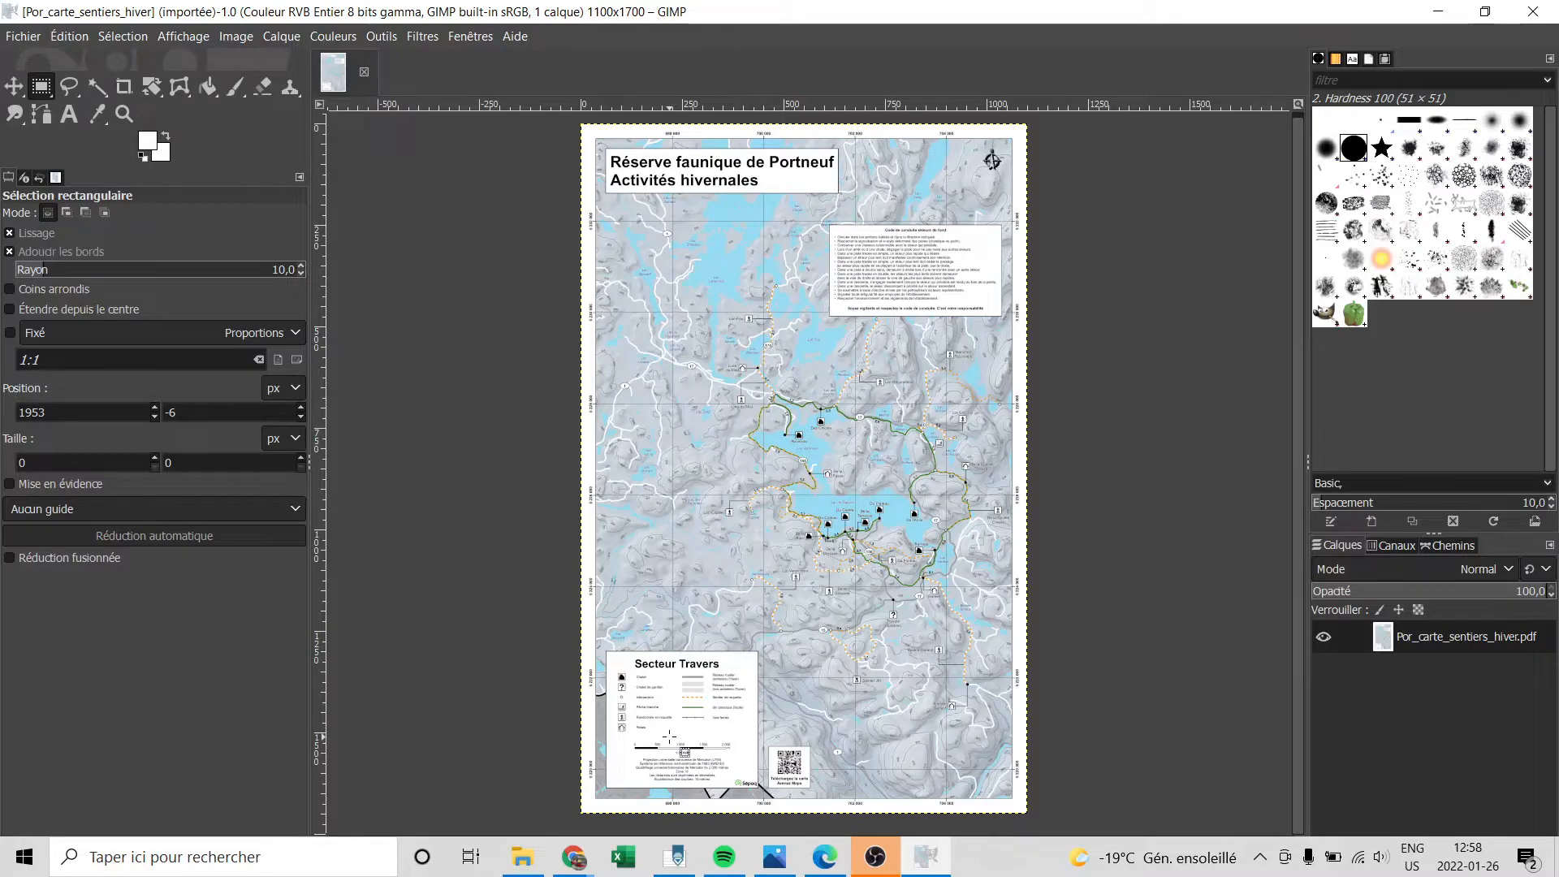
pyautogui.press('ctrl')
pyautogui.scroll(2, 879, 489)
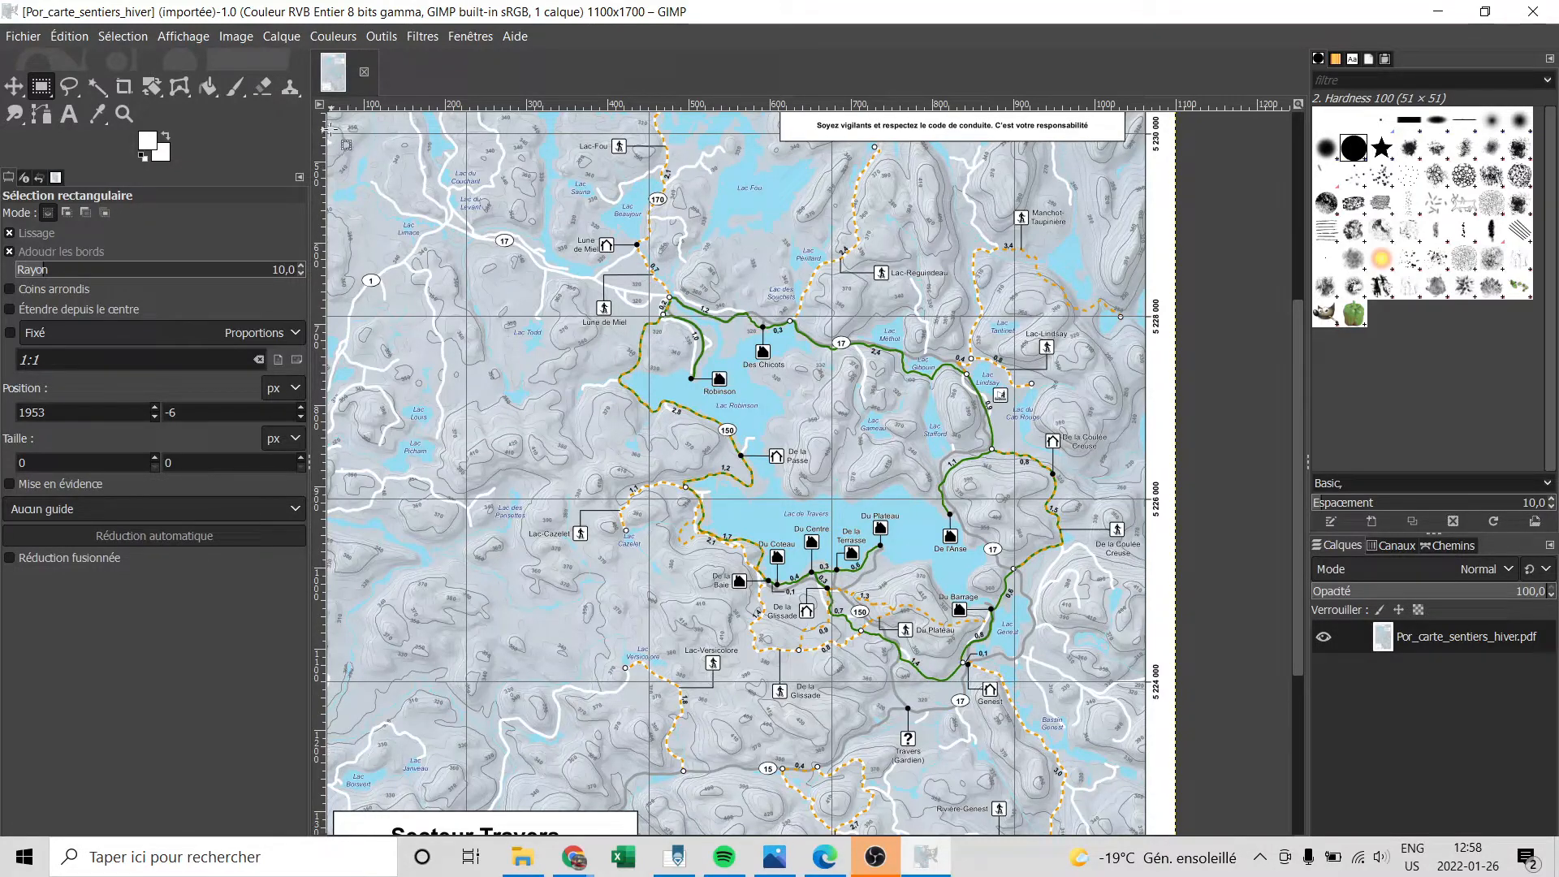
# - Copy a rectangular map area of about 1018 × 696 px around the lake trails and paste it as a new image
pyautogui.press('ctrl')
pyautogui.scroll(-1, 459, 306)
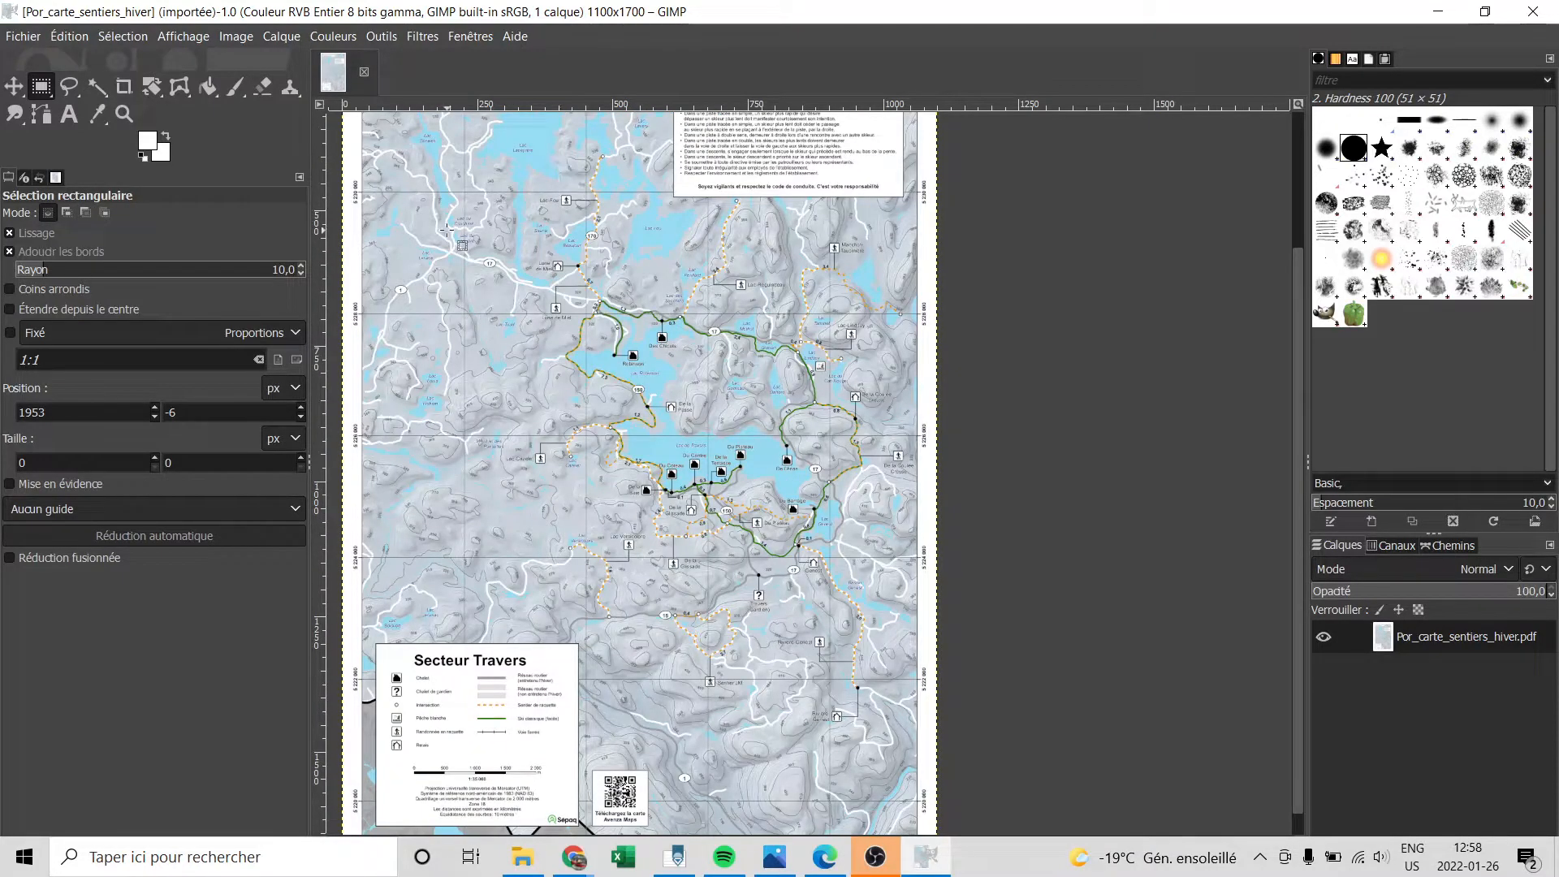
pyautogui.moveTo(369, 239)
pyautogui.mouseDown()
pyautogui.moveTo(884, 312)
pyautogui.moveTo(915, 618)
pyautogui.mouseUp()
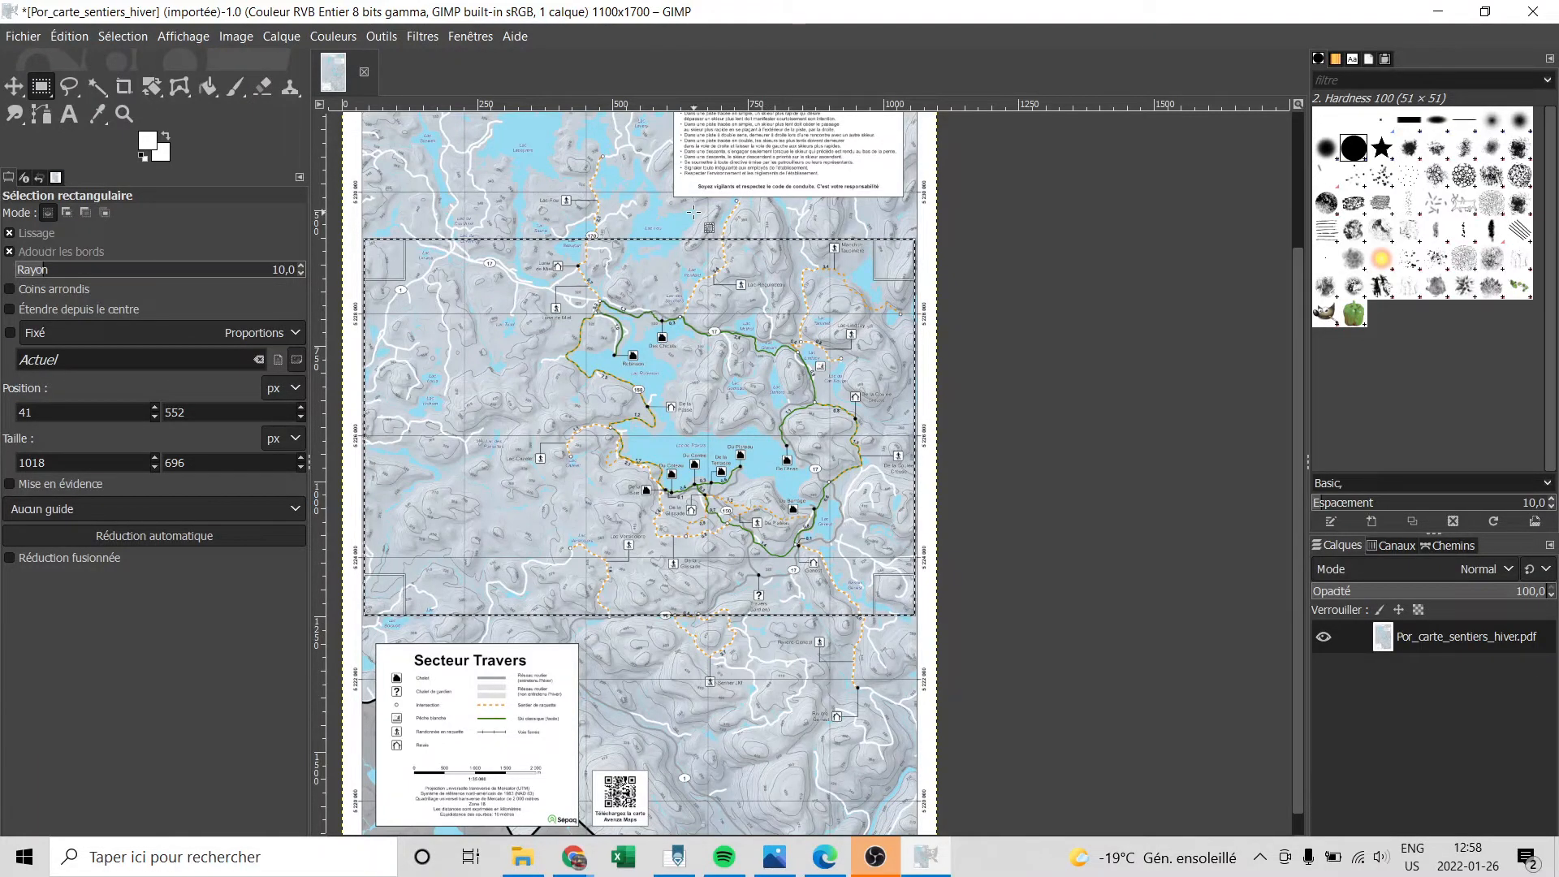
pyautogui.hotkey('ctrl', 'c')
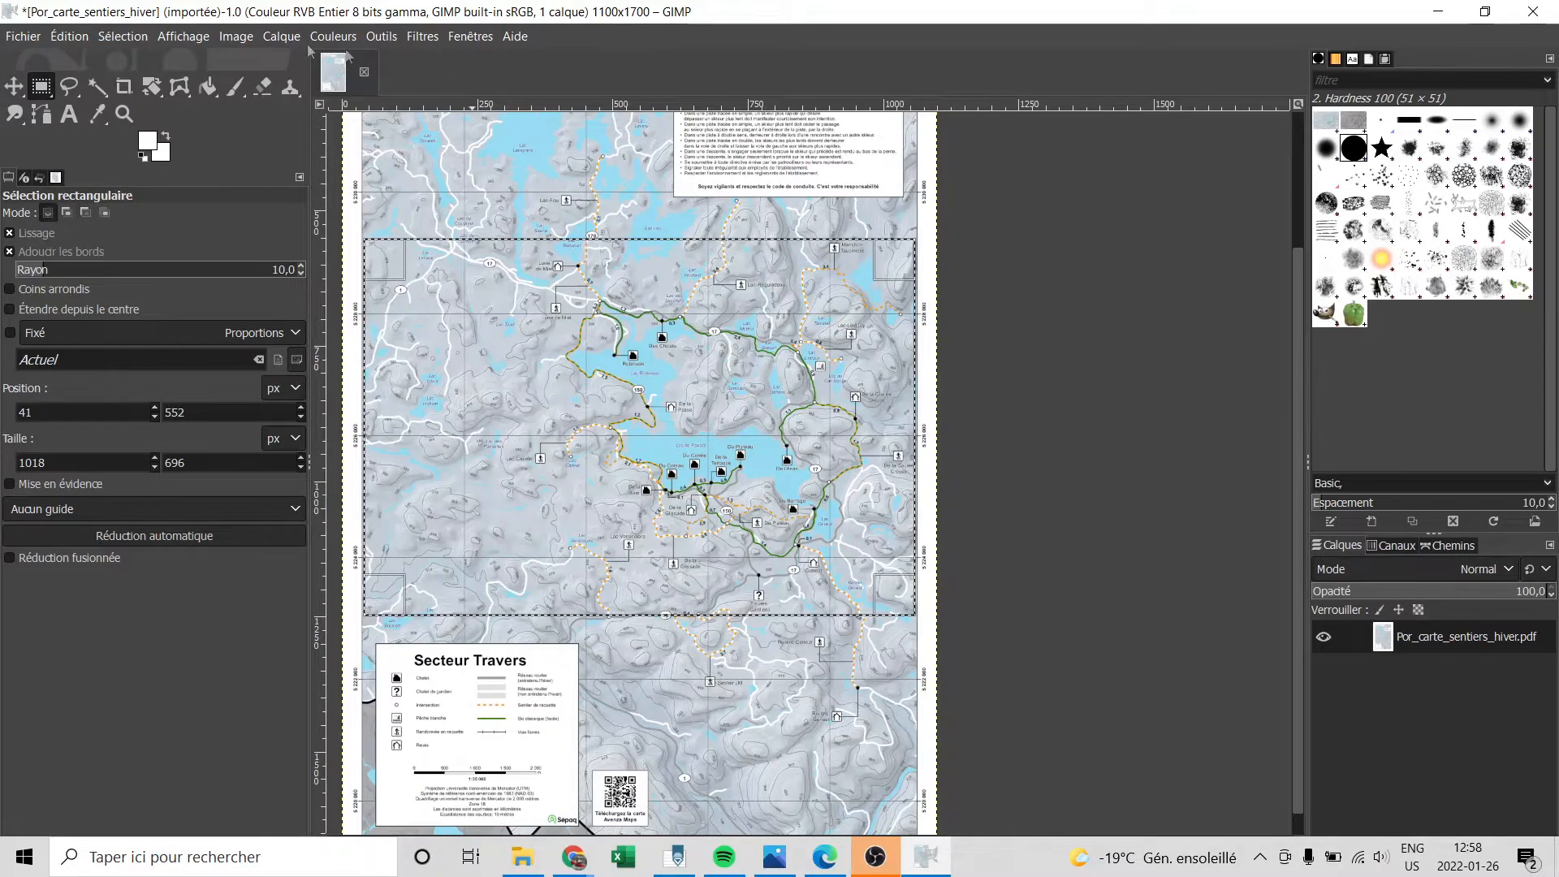
pyautogui.click(86, 38)
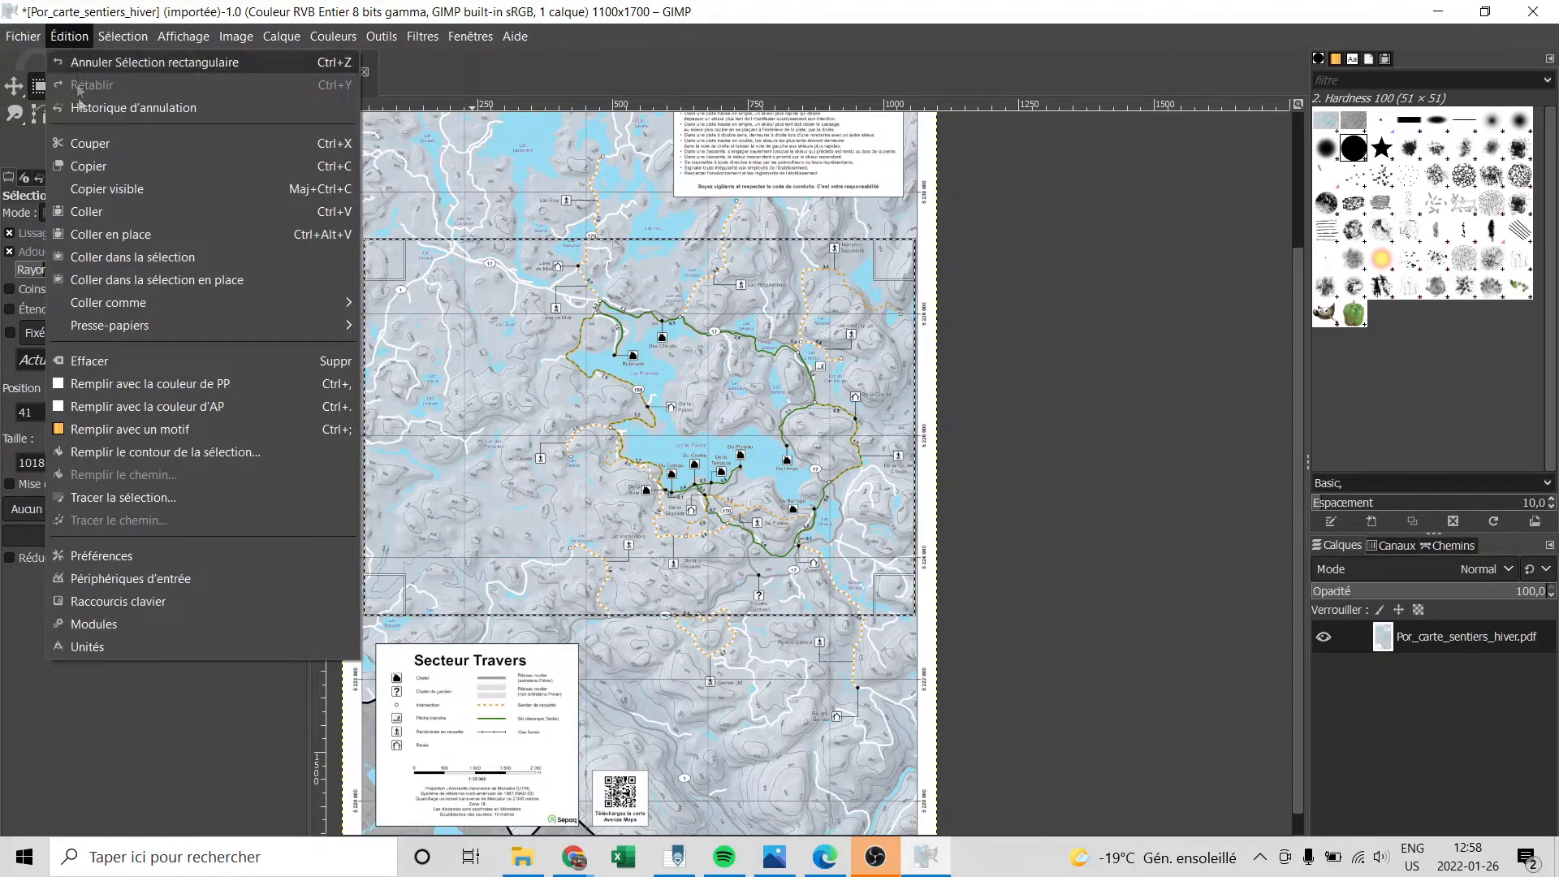
pyautogui.moveTo(209, 307)
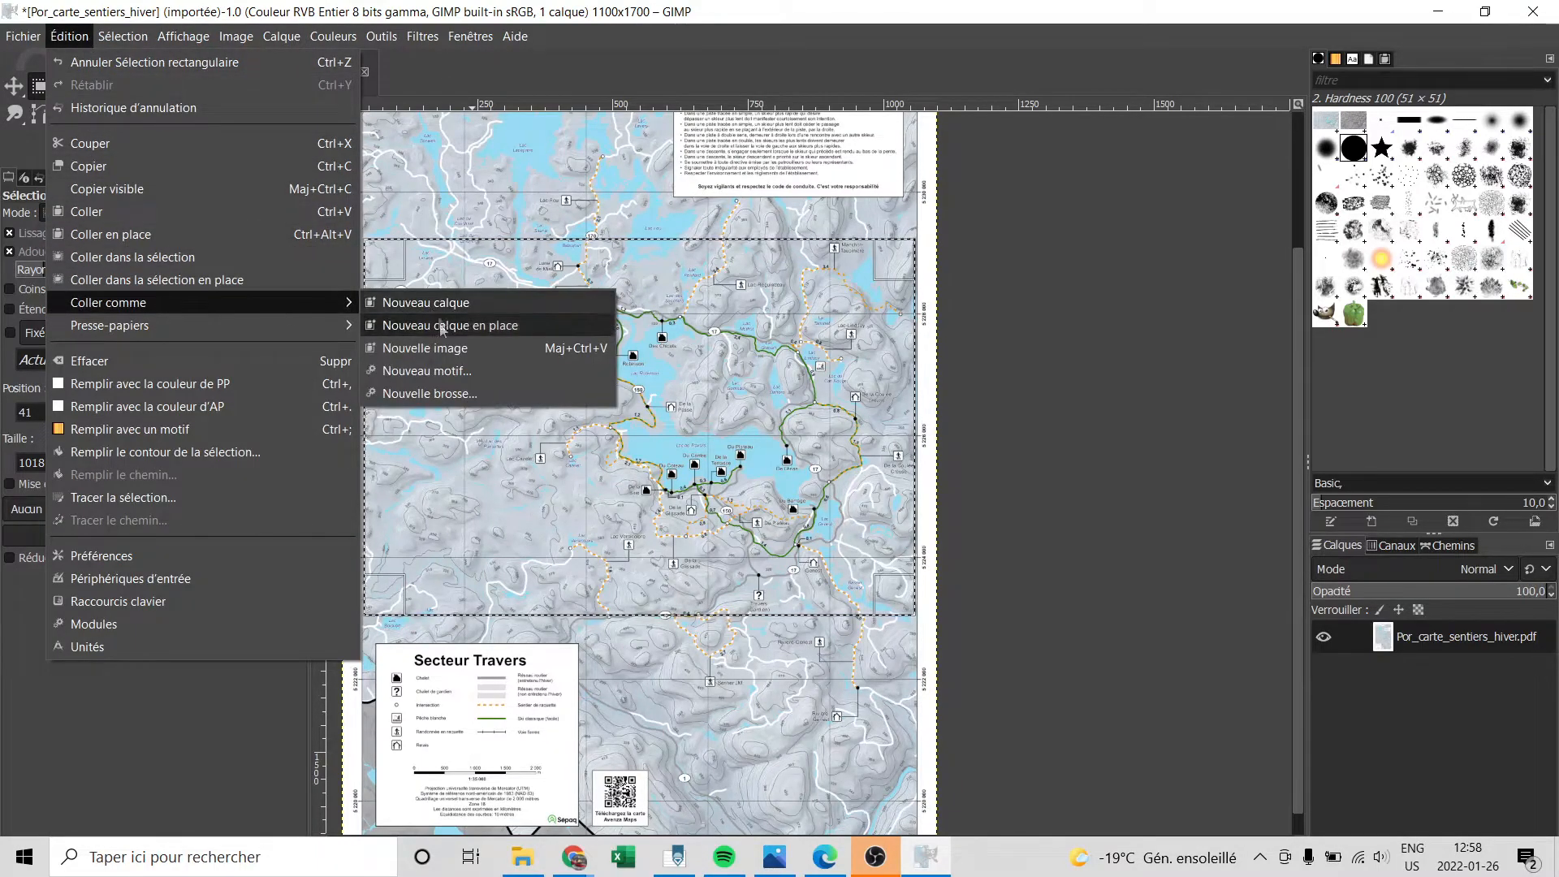
pyautogui.click(455, 354)
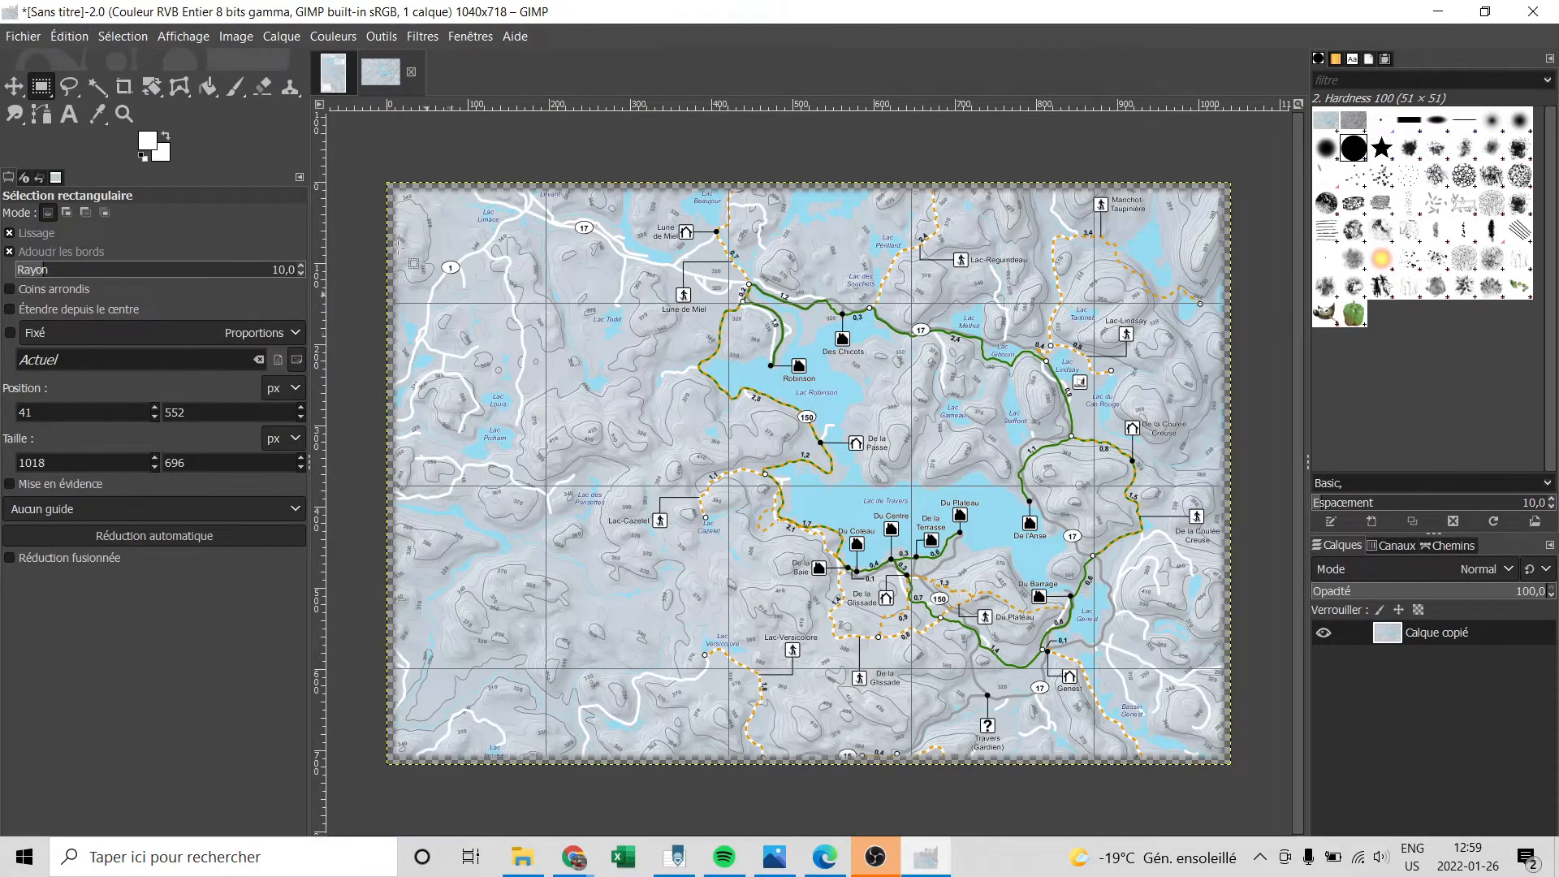
# - Start exporting the cropped map under a chosen format, with the Documents/GPS/Cartes/Portneuf folder as the destination
pyautogui.click(23, 37)
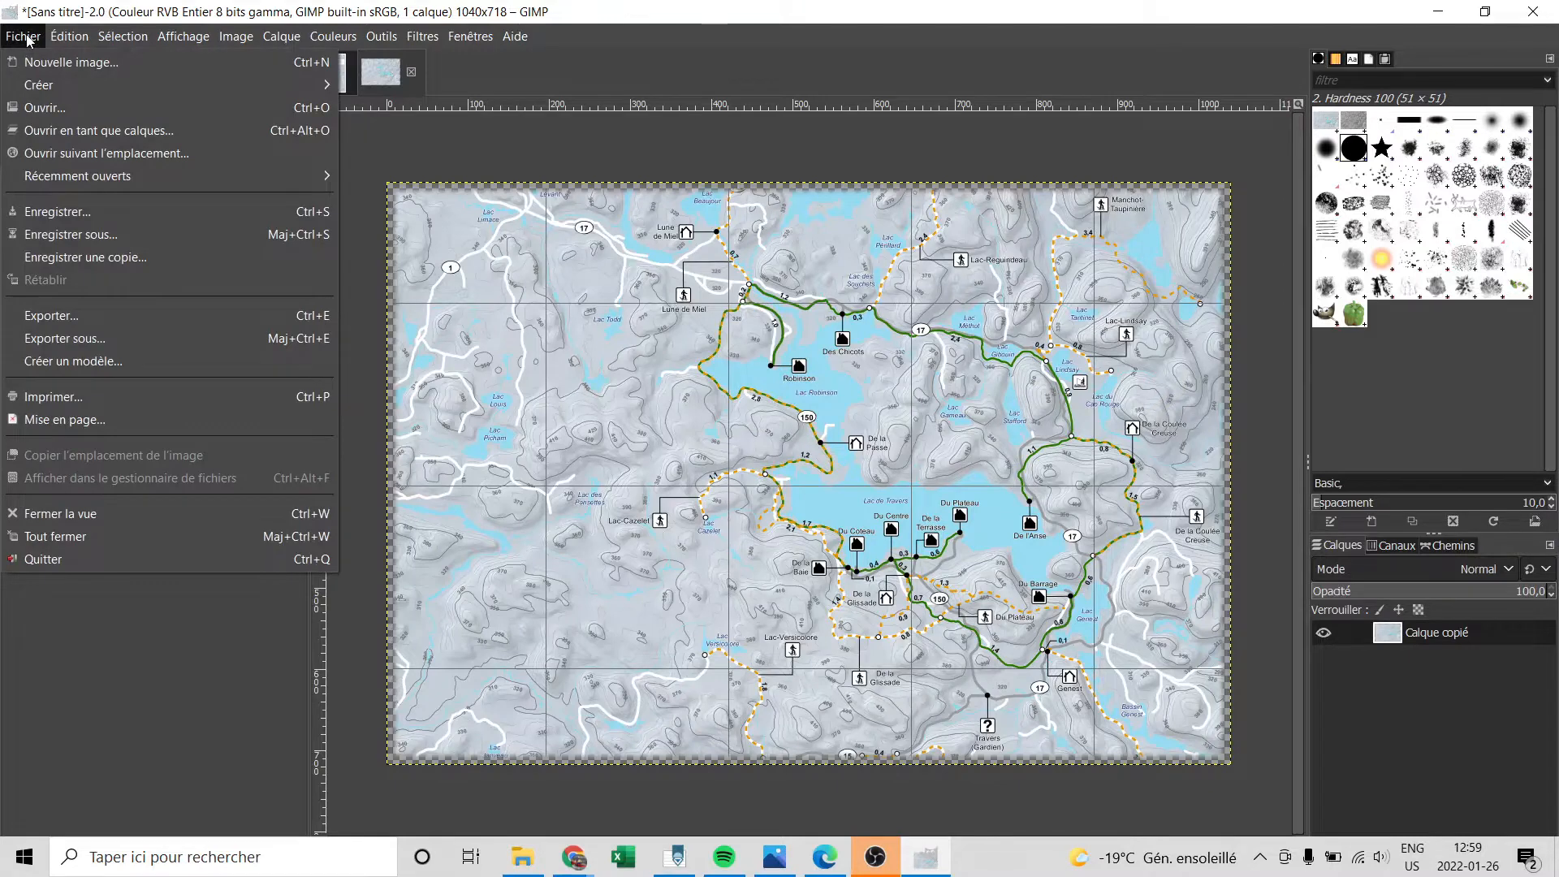
pyautogui.click(80, 338)
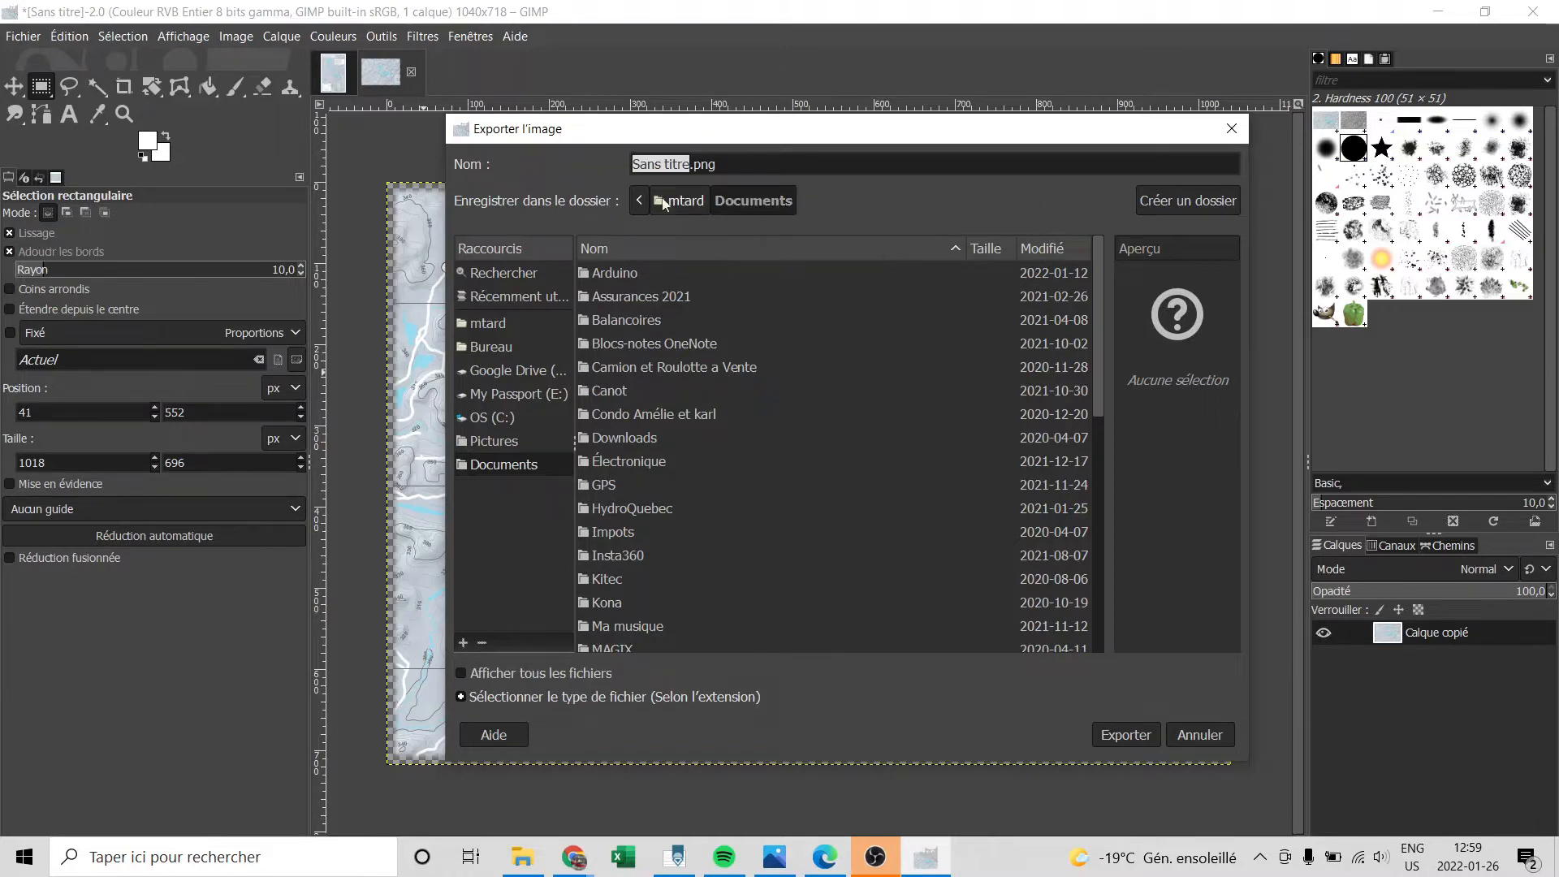
pyautogui.click(757, 207)
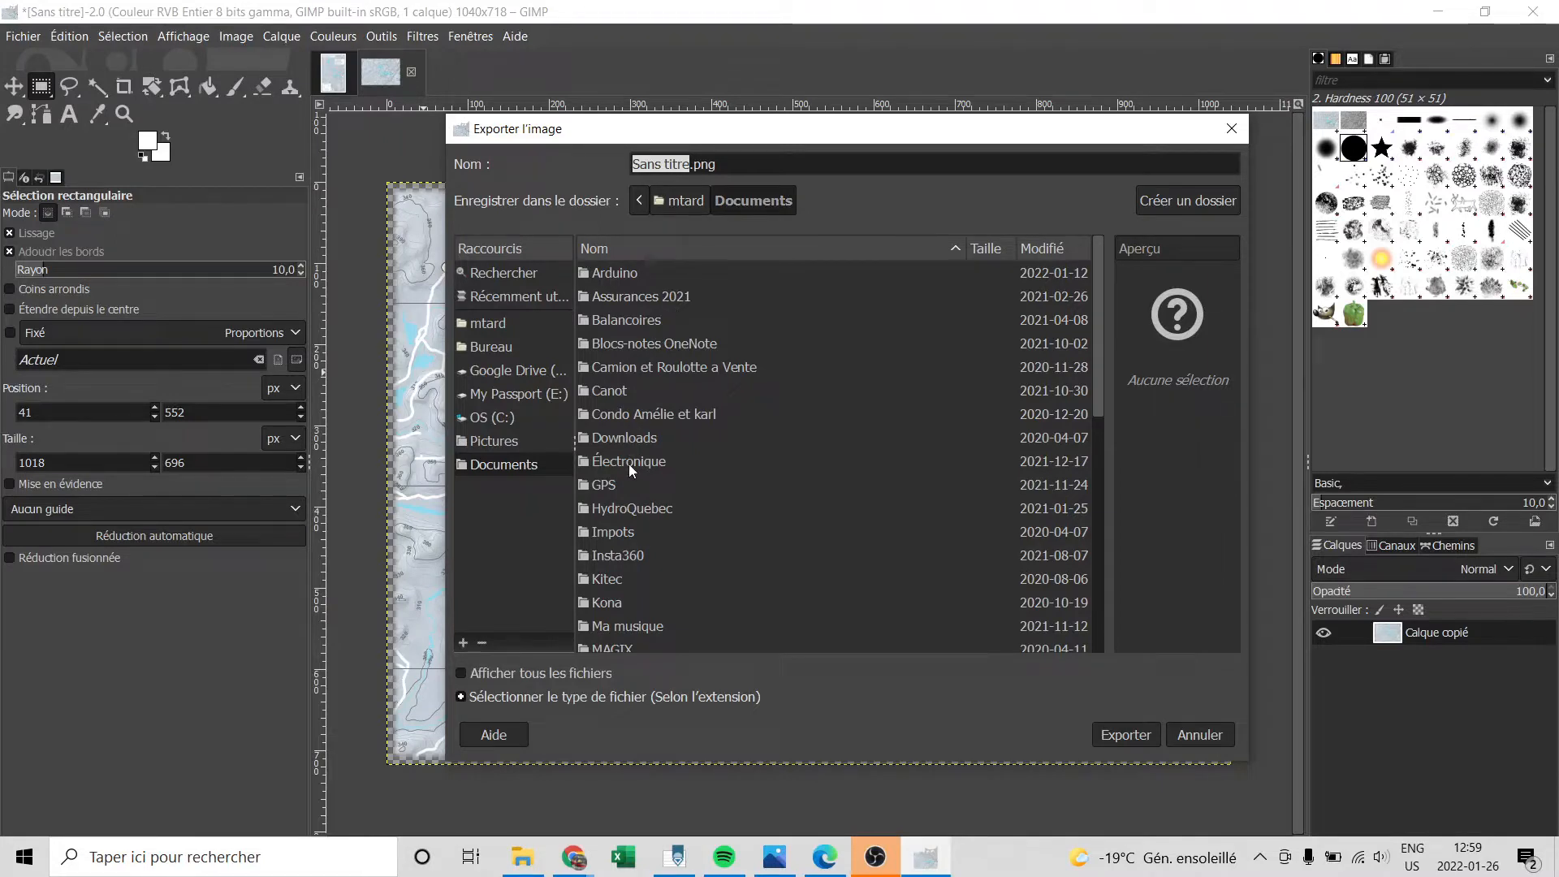
pyautogui.doubleClick(617, 488)
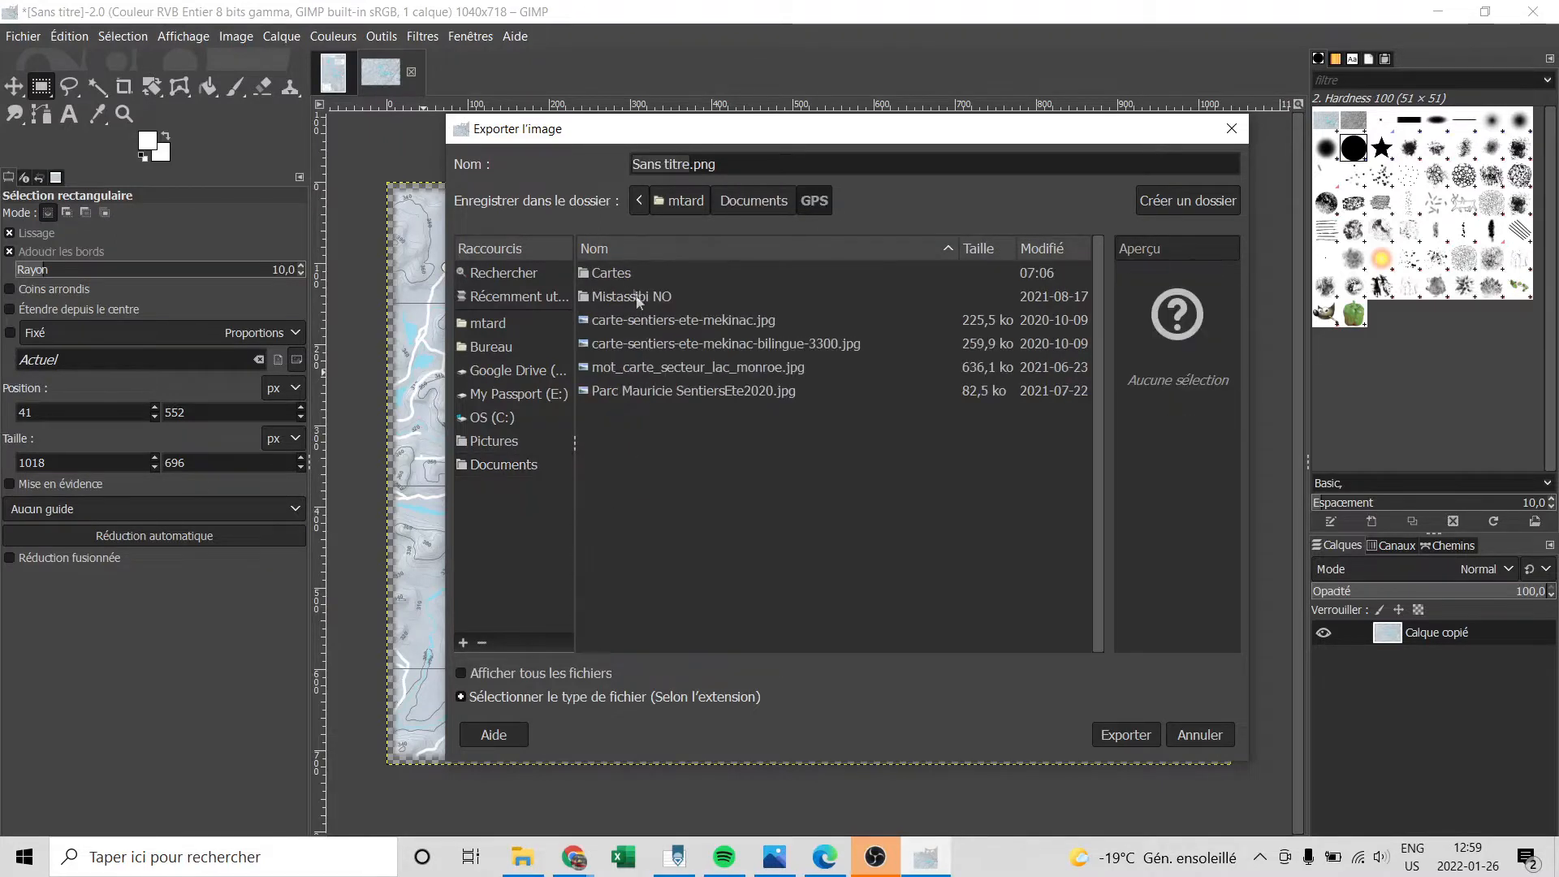
pyautogui.doubleClick(620, 267)
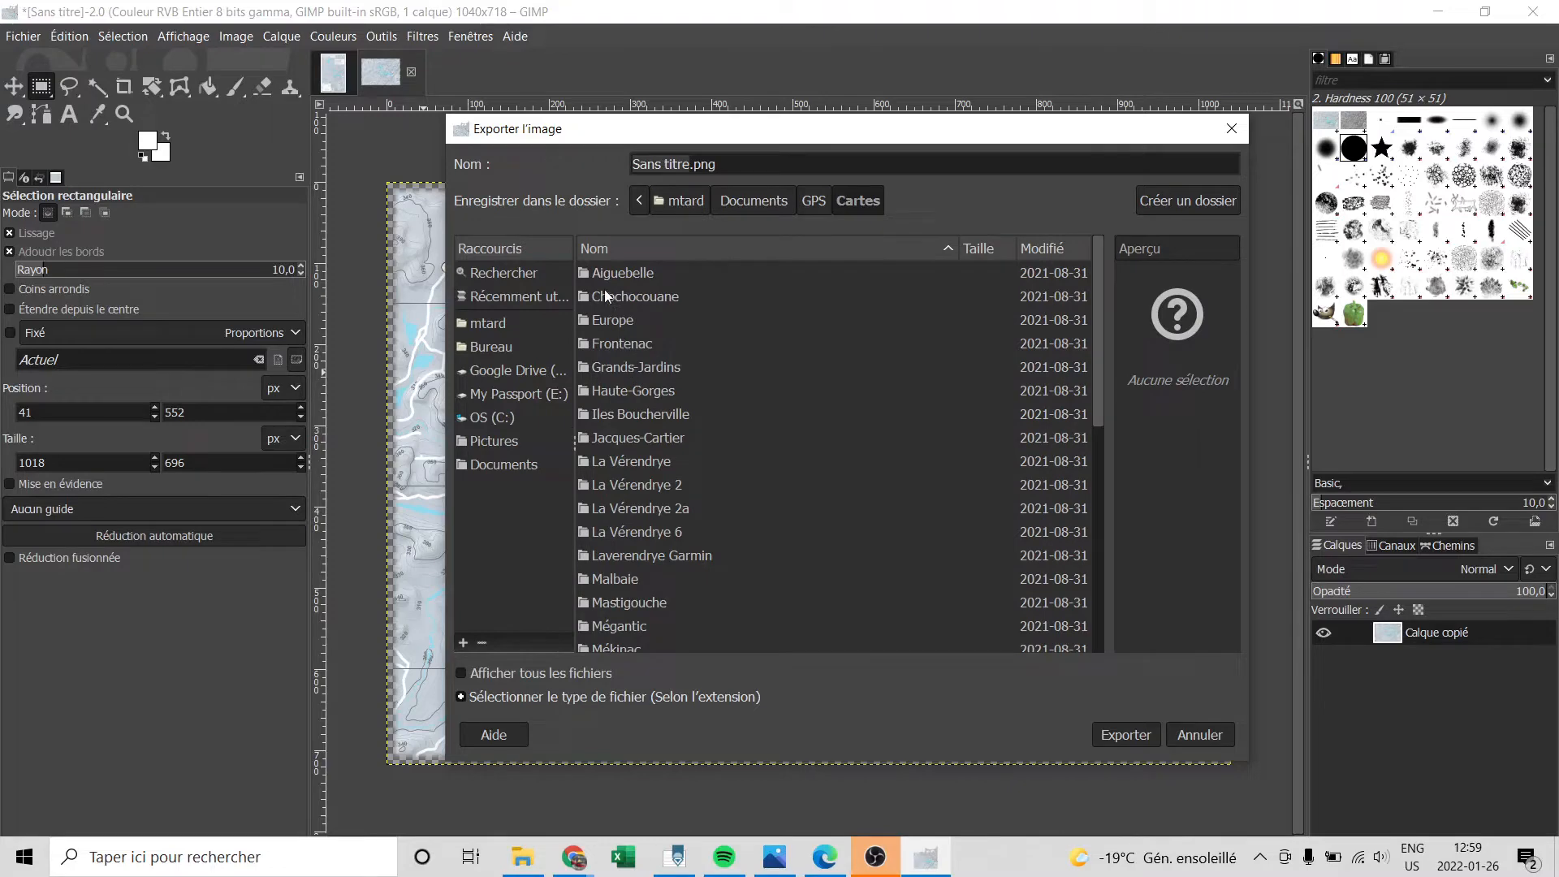
pyautogui.scroll(-2, 638, 552)
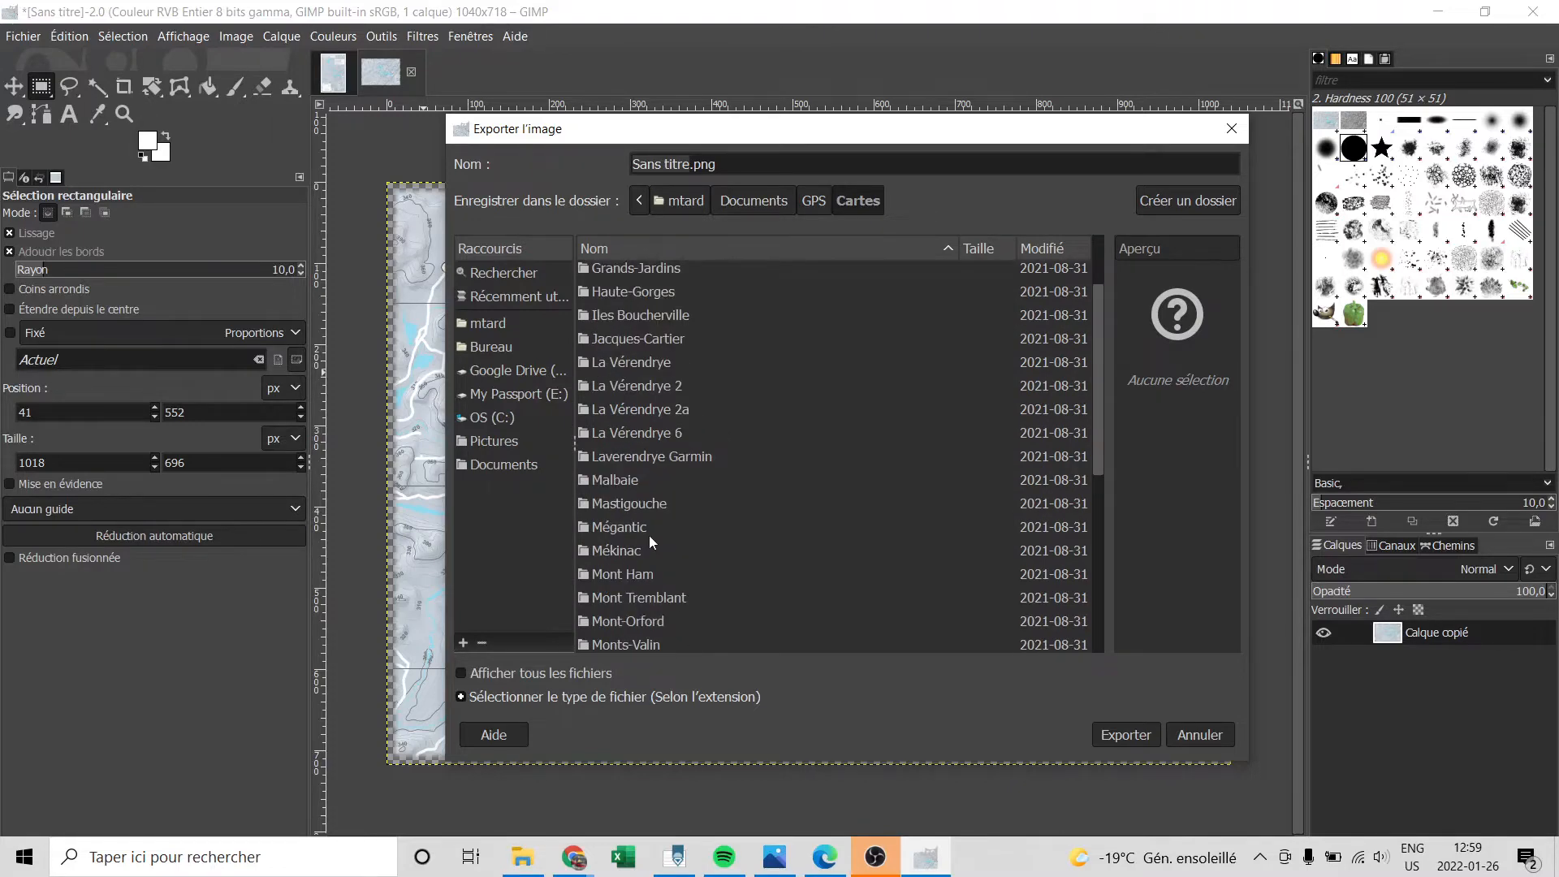
pyautogui.scroll(-4, 650, 534)
pyautogui.doubleClick(618, 543)
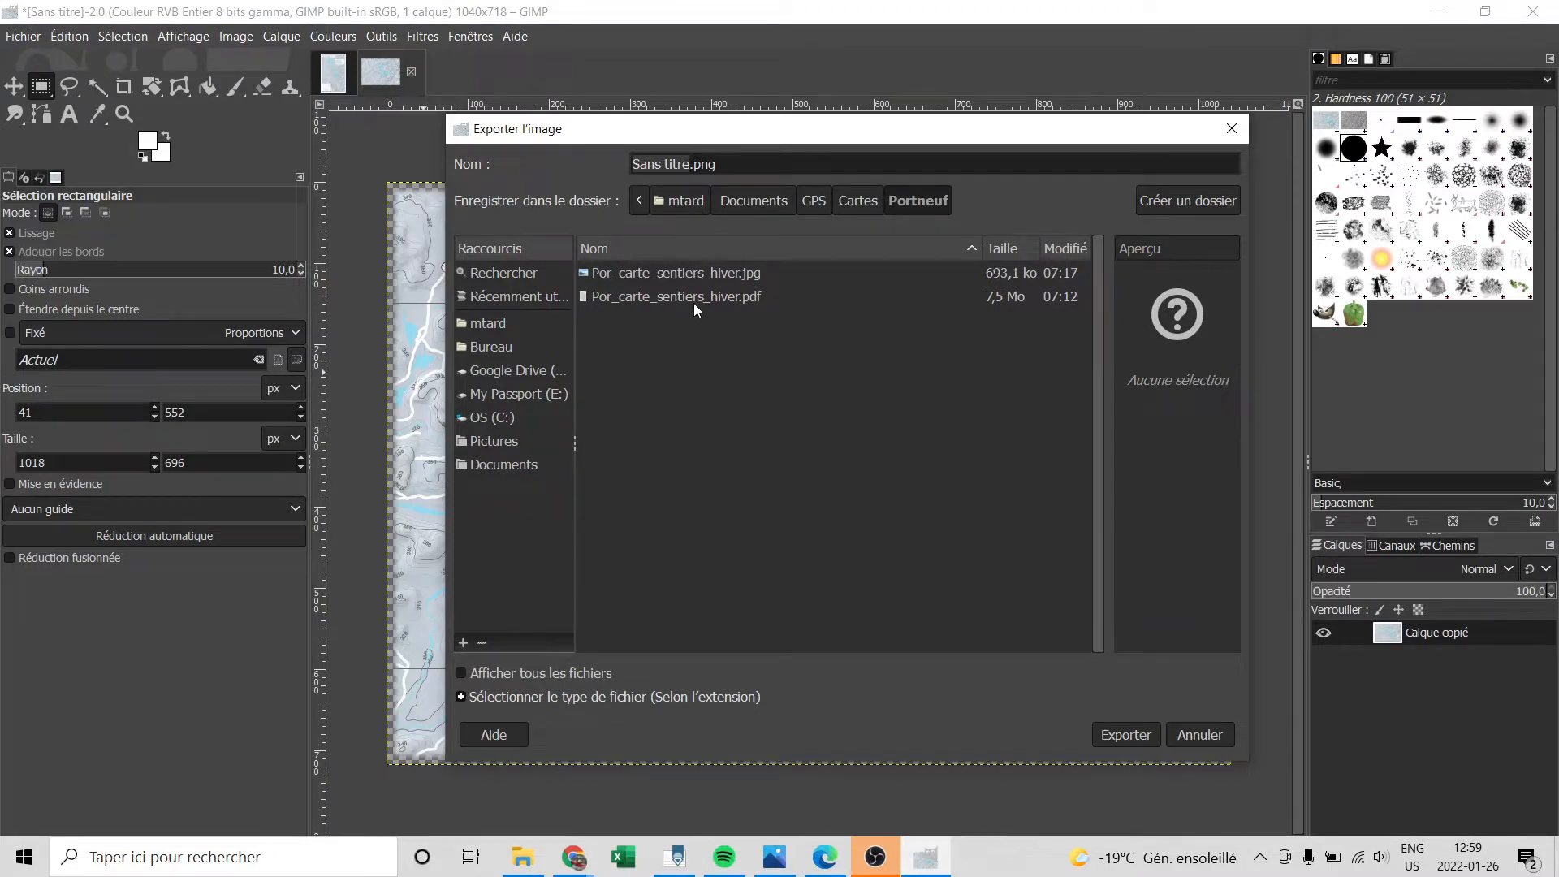
# - Reuse the existing Por_carte_sentiers_hiver.jpg name as the base for the export and choose Image JPEG as the file type
pyautogui.click(679, 278)
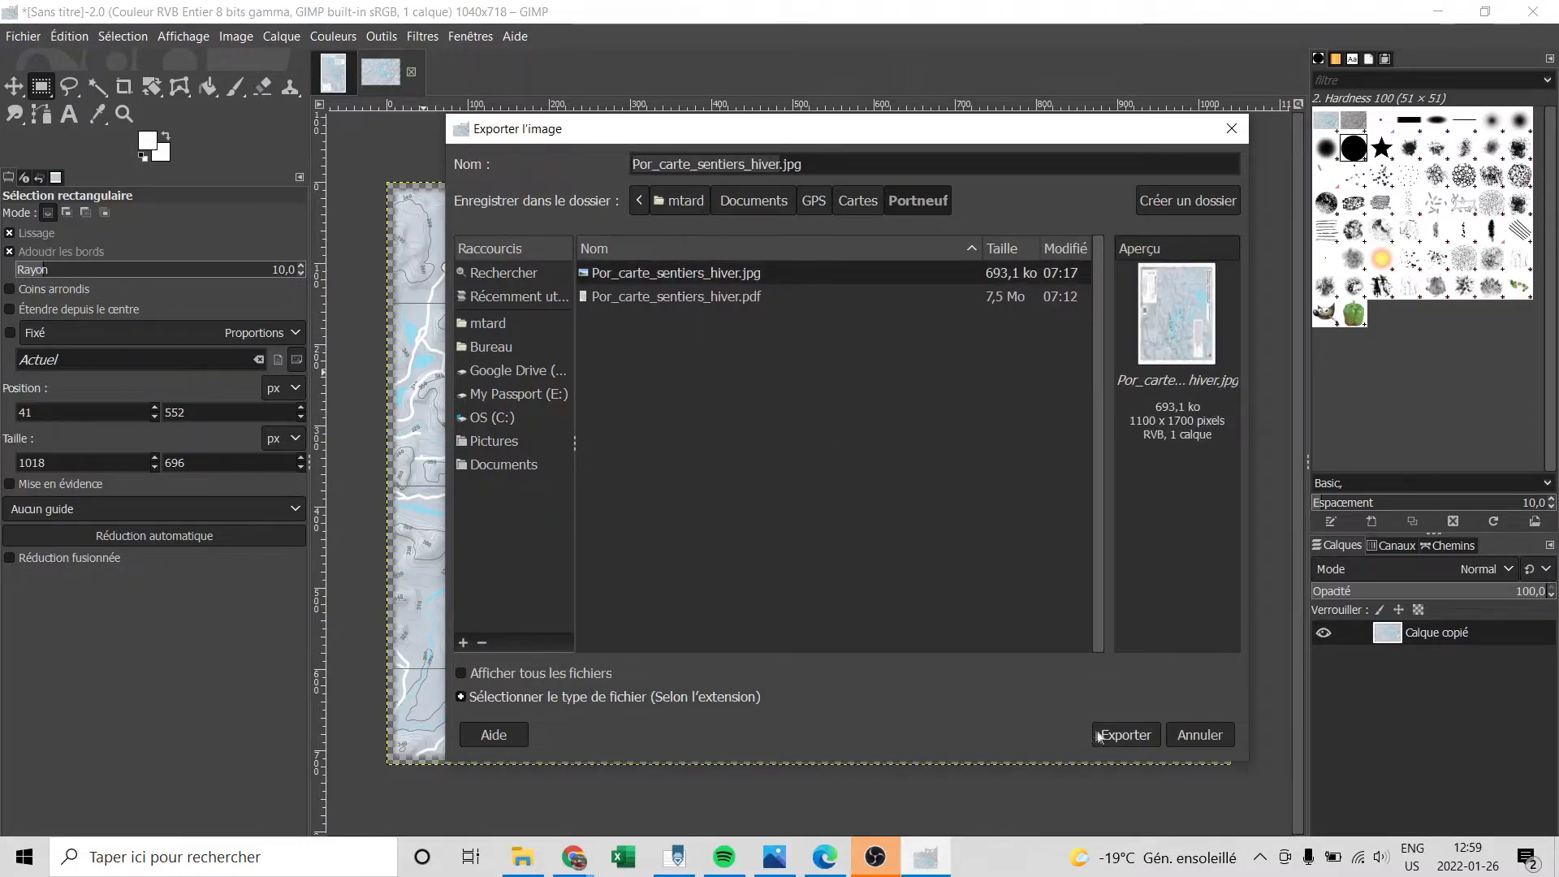
pyautogui.click(736, 696)
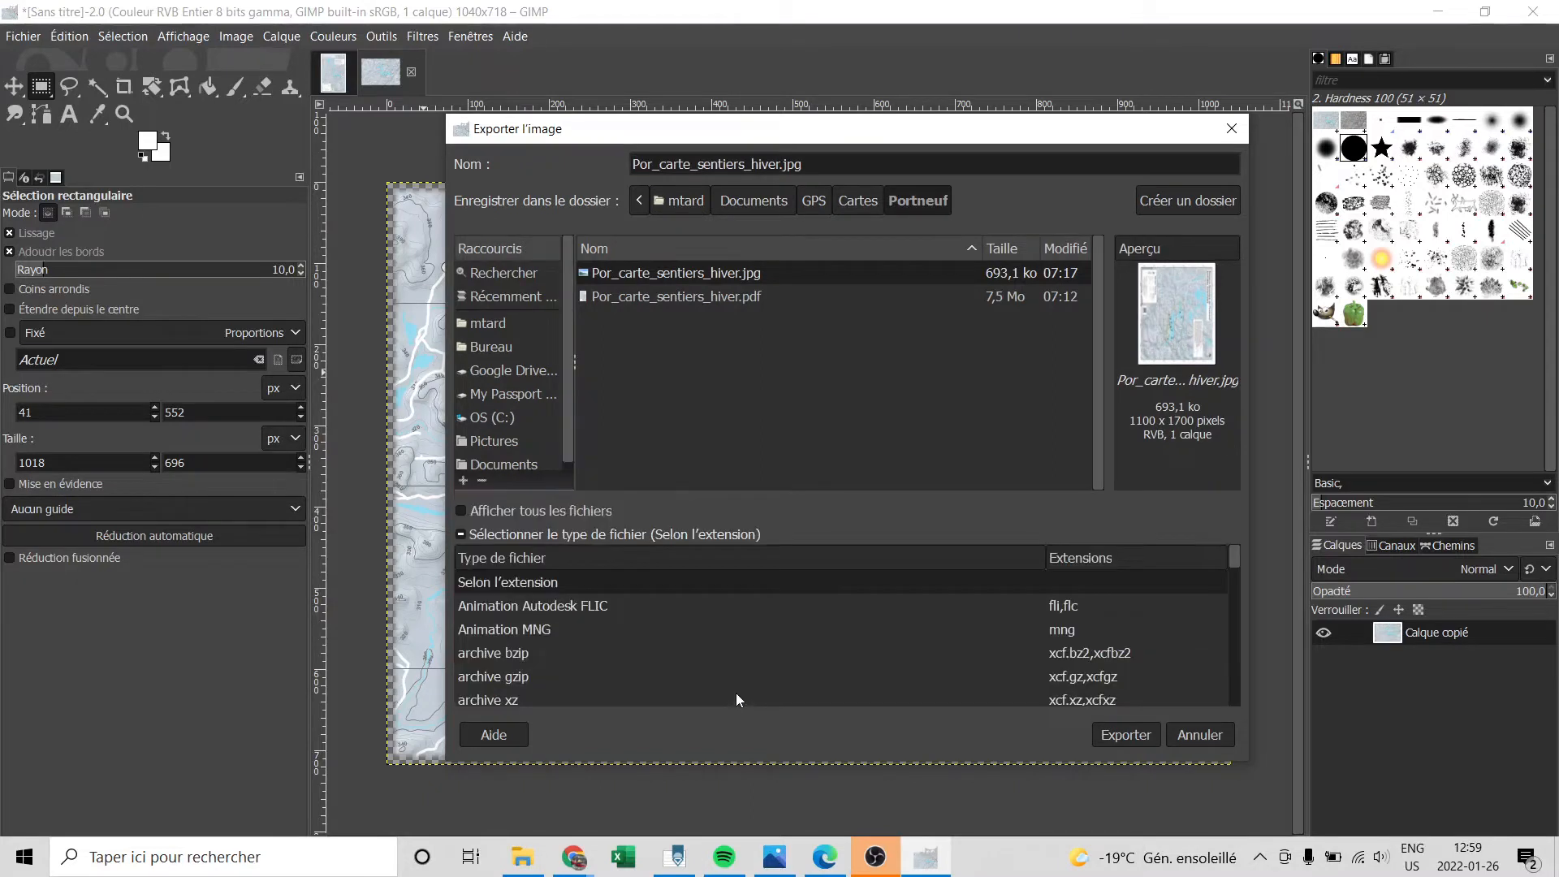
pyautogui.scroll(-5, 674, 624)
pyautogui.scroll(-5, 675, 620)
pyautogui.scroll(3, 675, 620)
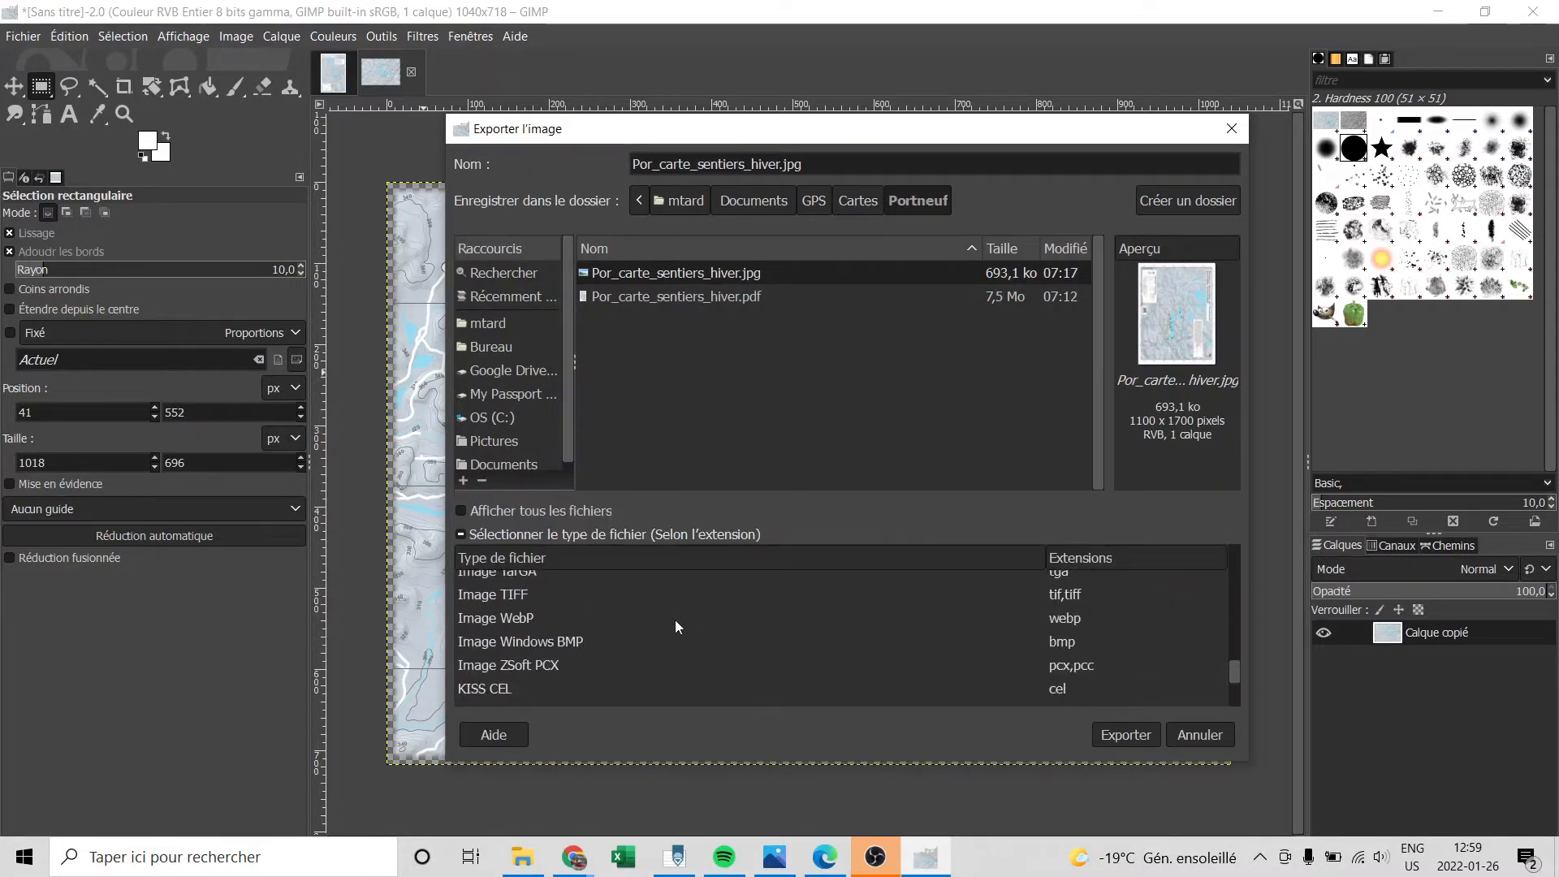
pyautogui.scroll(4, 674, 620)
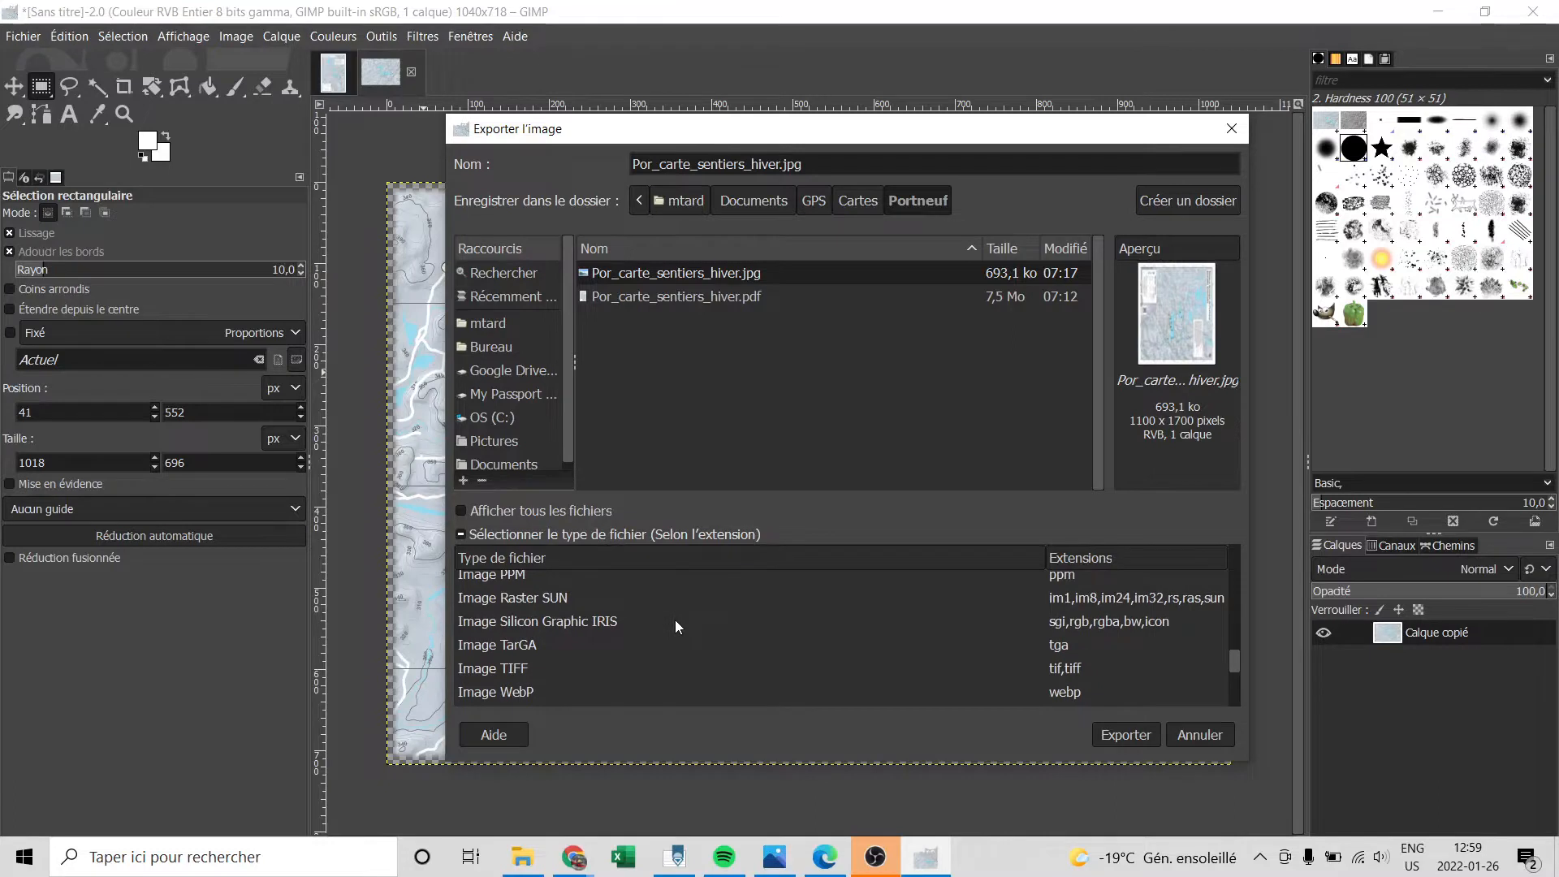
pyautogui.scroll(3, 675, 620)
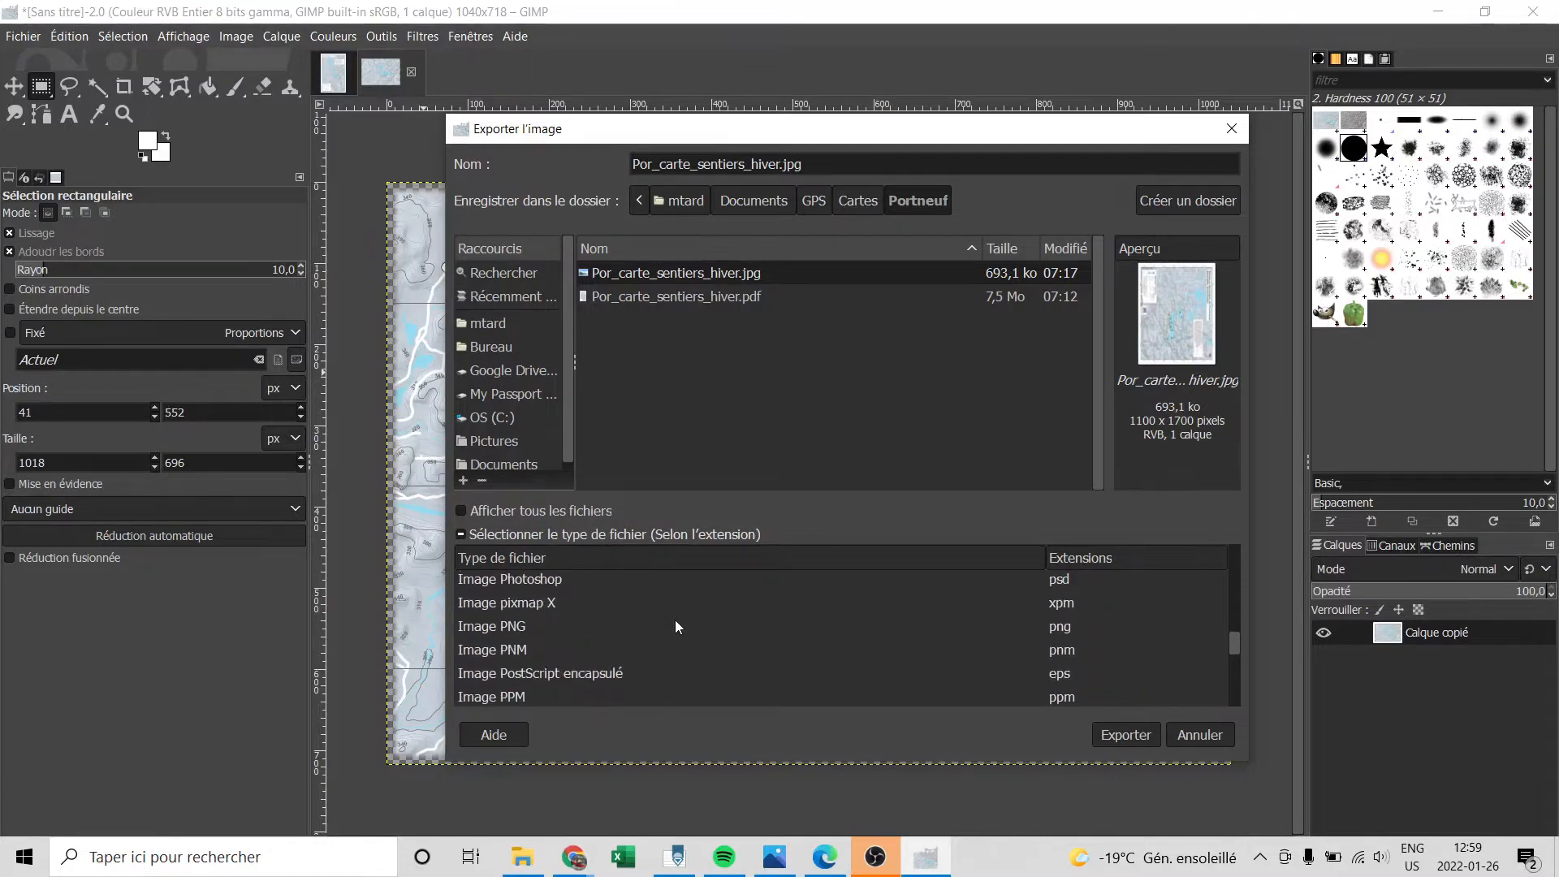
pyautogui.scroll(2, 674, 621)
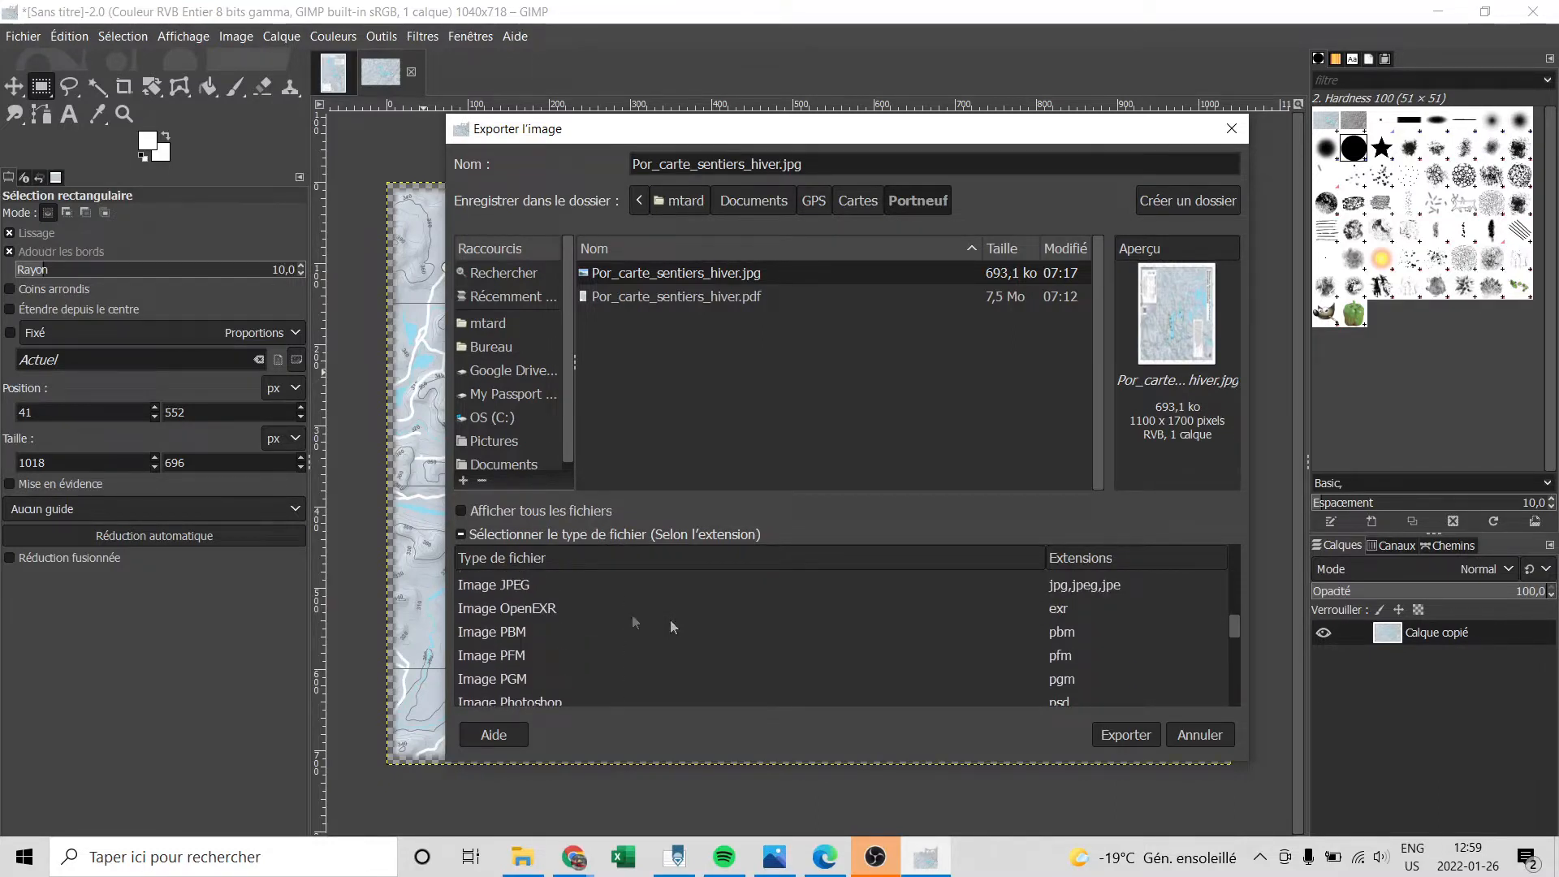
pyautogui.click(514, 588)
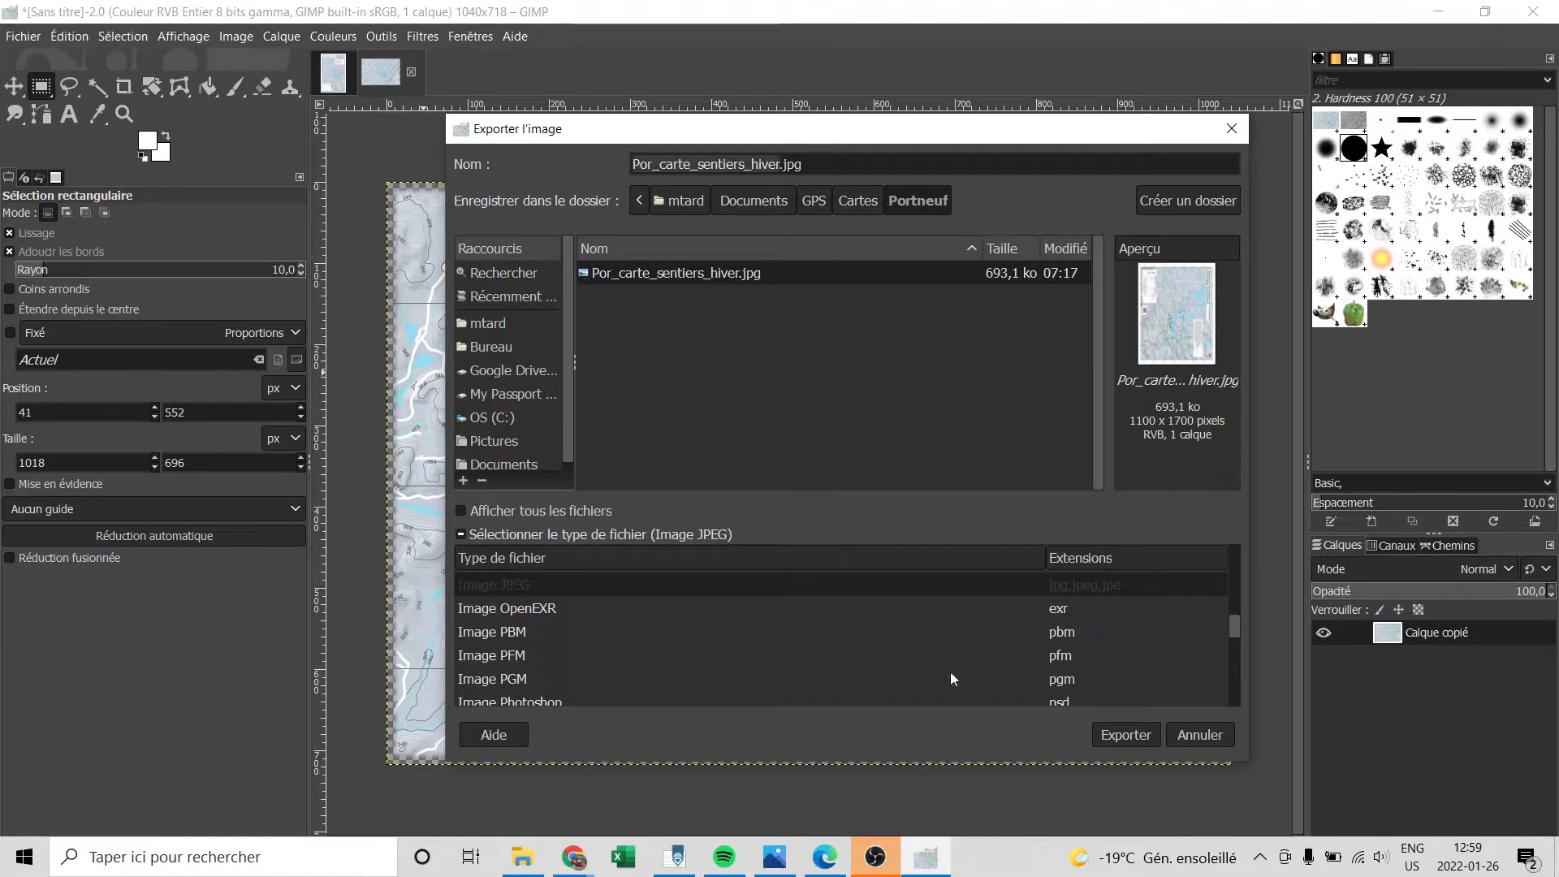
# - Name the export Por_carte_sentiers_hiver2.jpg and export it as JPEG at quality 90, showing the advanced options first
pyautogui.click(785, 164)
pyautogui.write('2')
pyautogui.click(1133, 740)
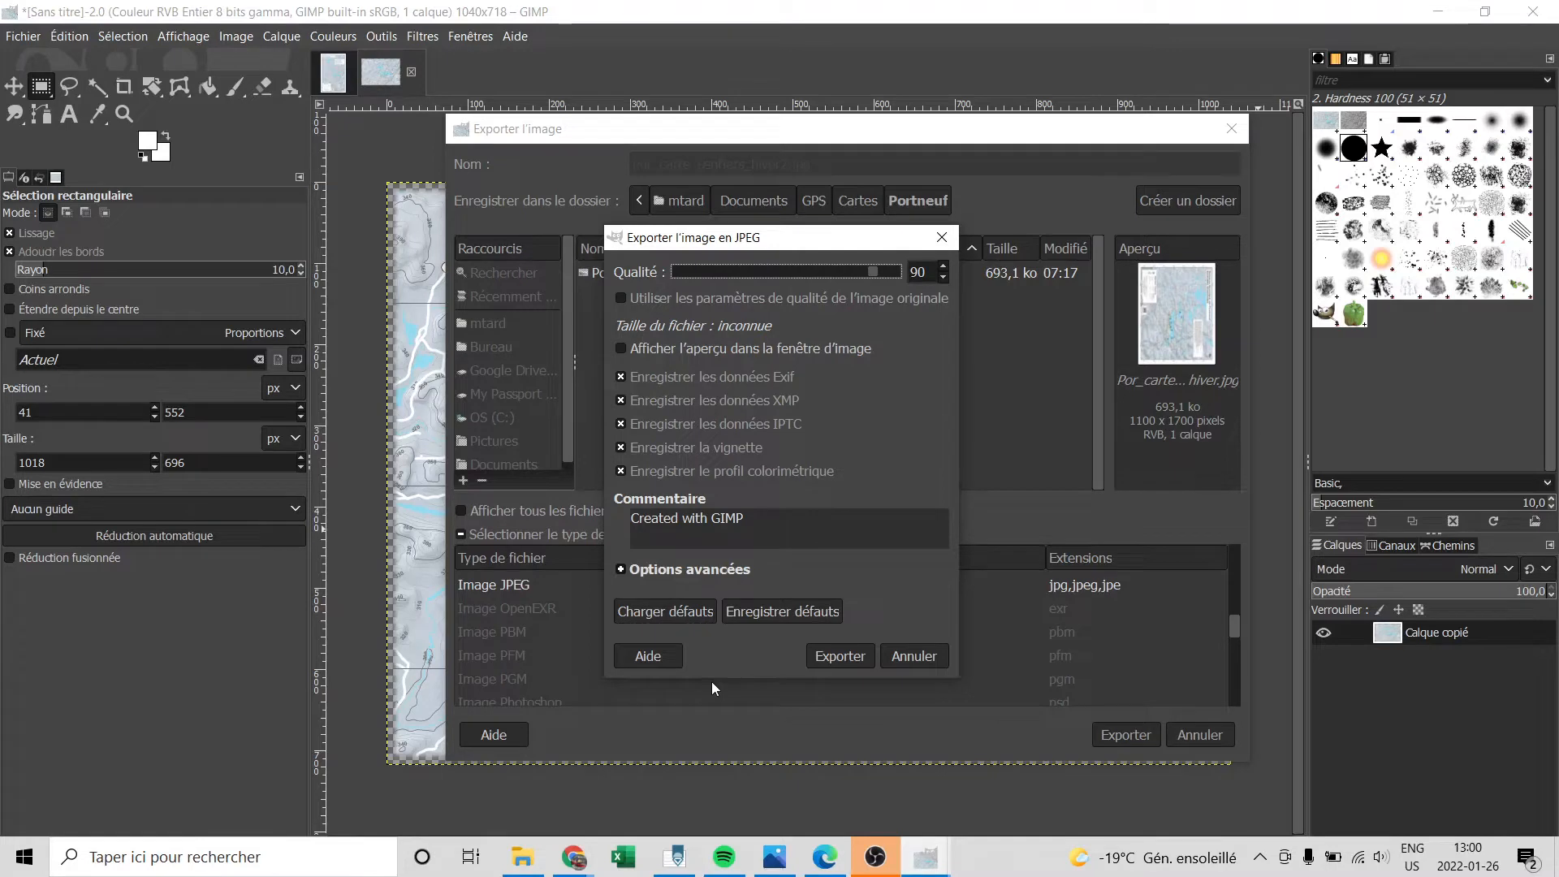
pyautogui.click(621, 569)
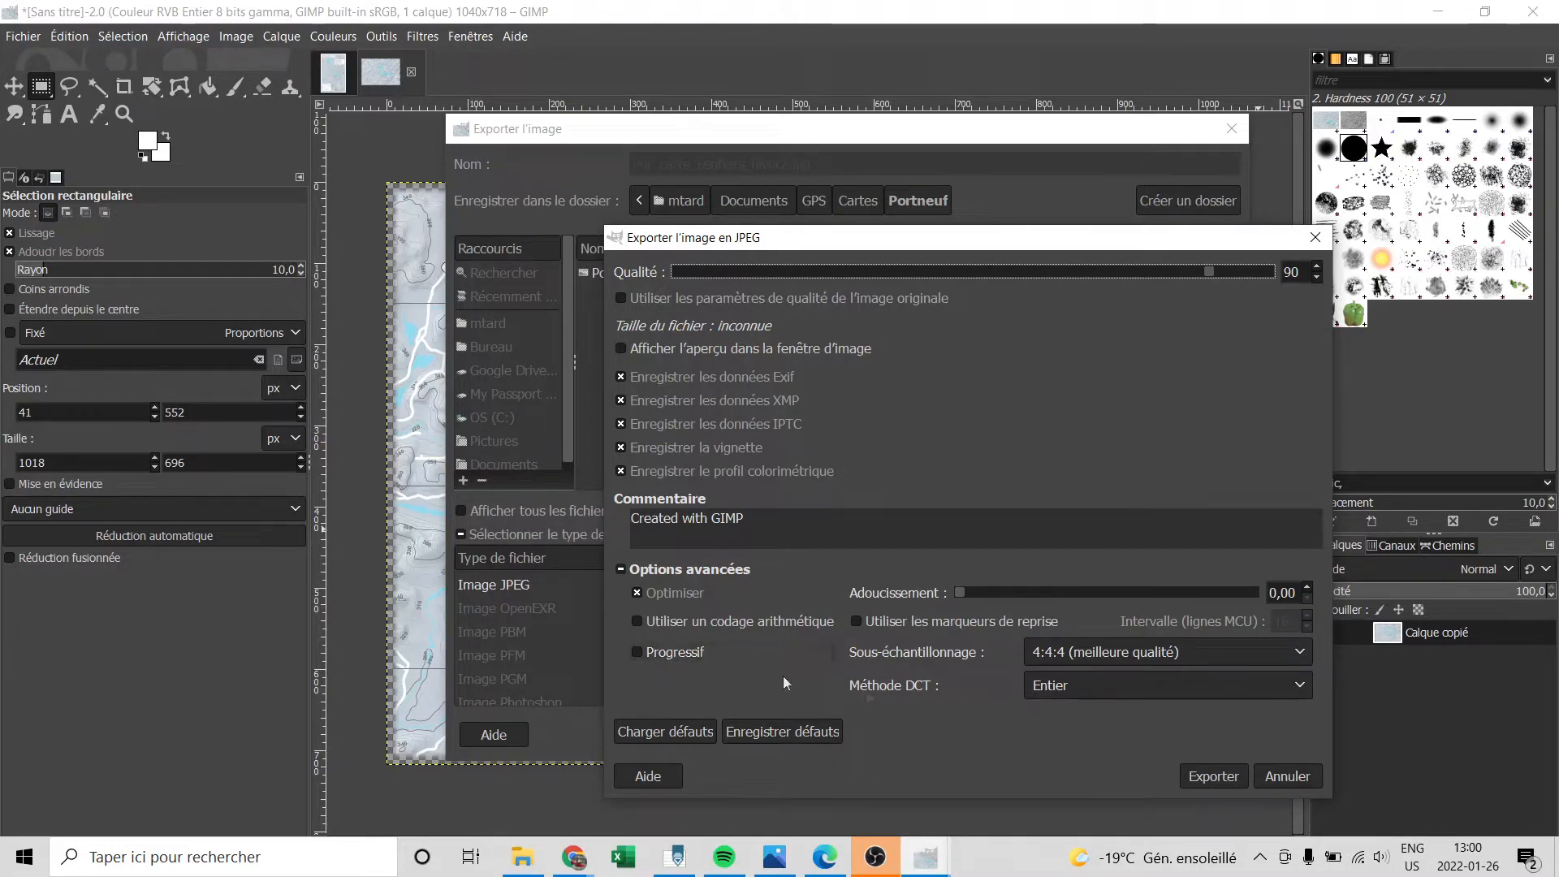
pyautogui.click(1213, 778)
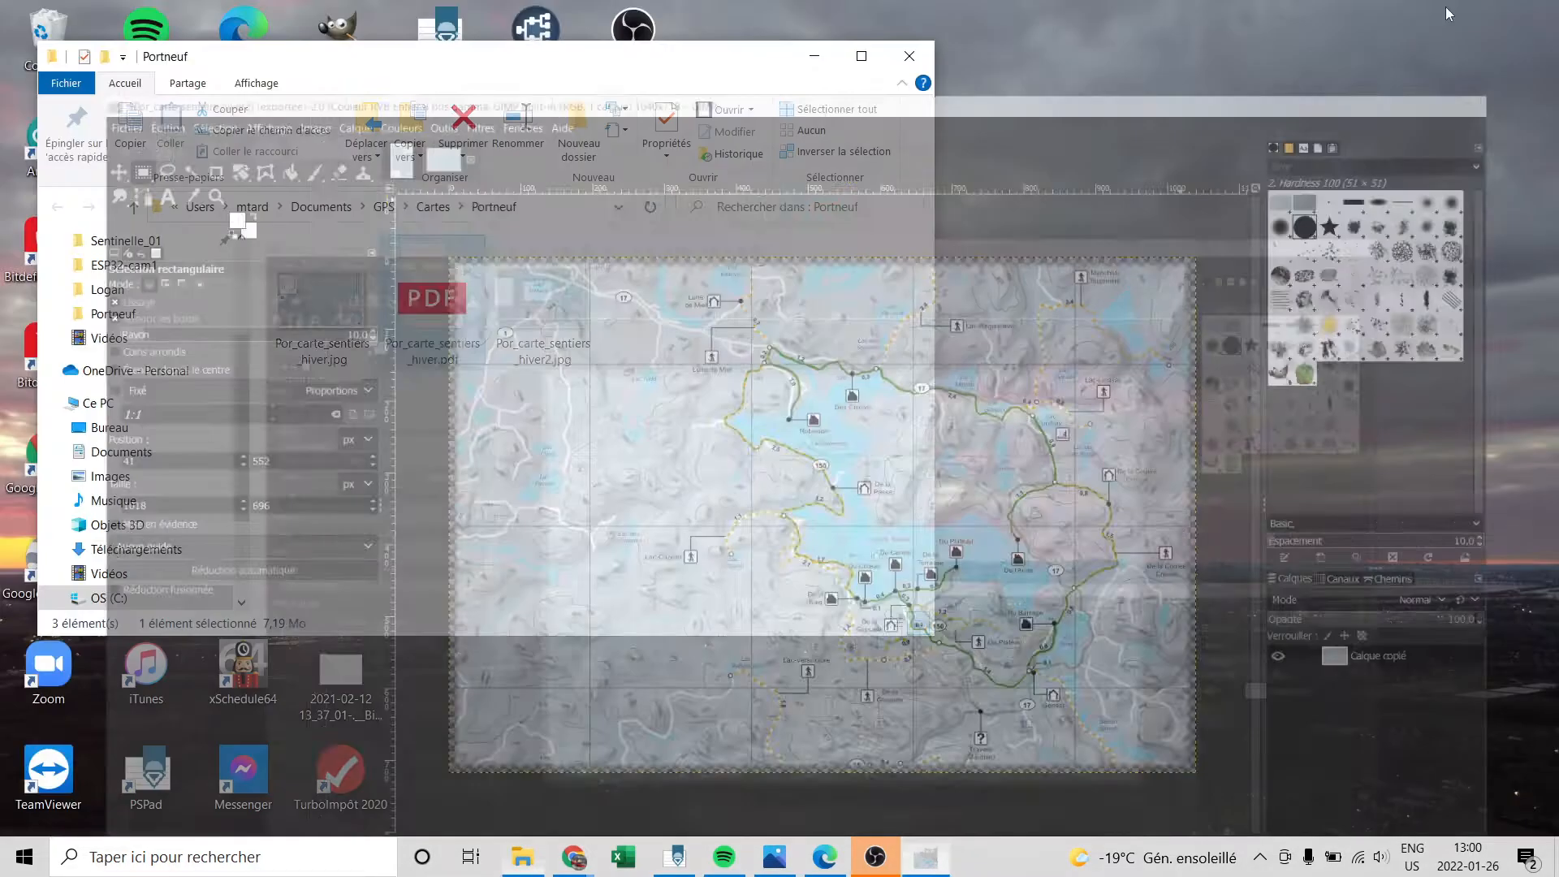
# - Minimize GIMP and open Por_carte_sentiers_hiver2.jpg from the Portneuf folder to check the exported map
pyautogui.click(1438, 12)
pyautogui.doubleClick(536, 316)
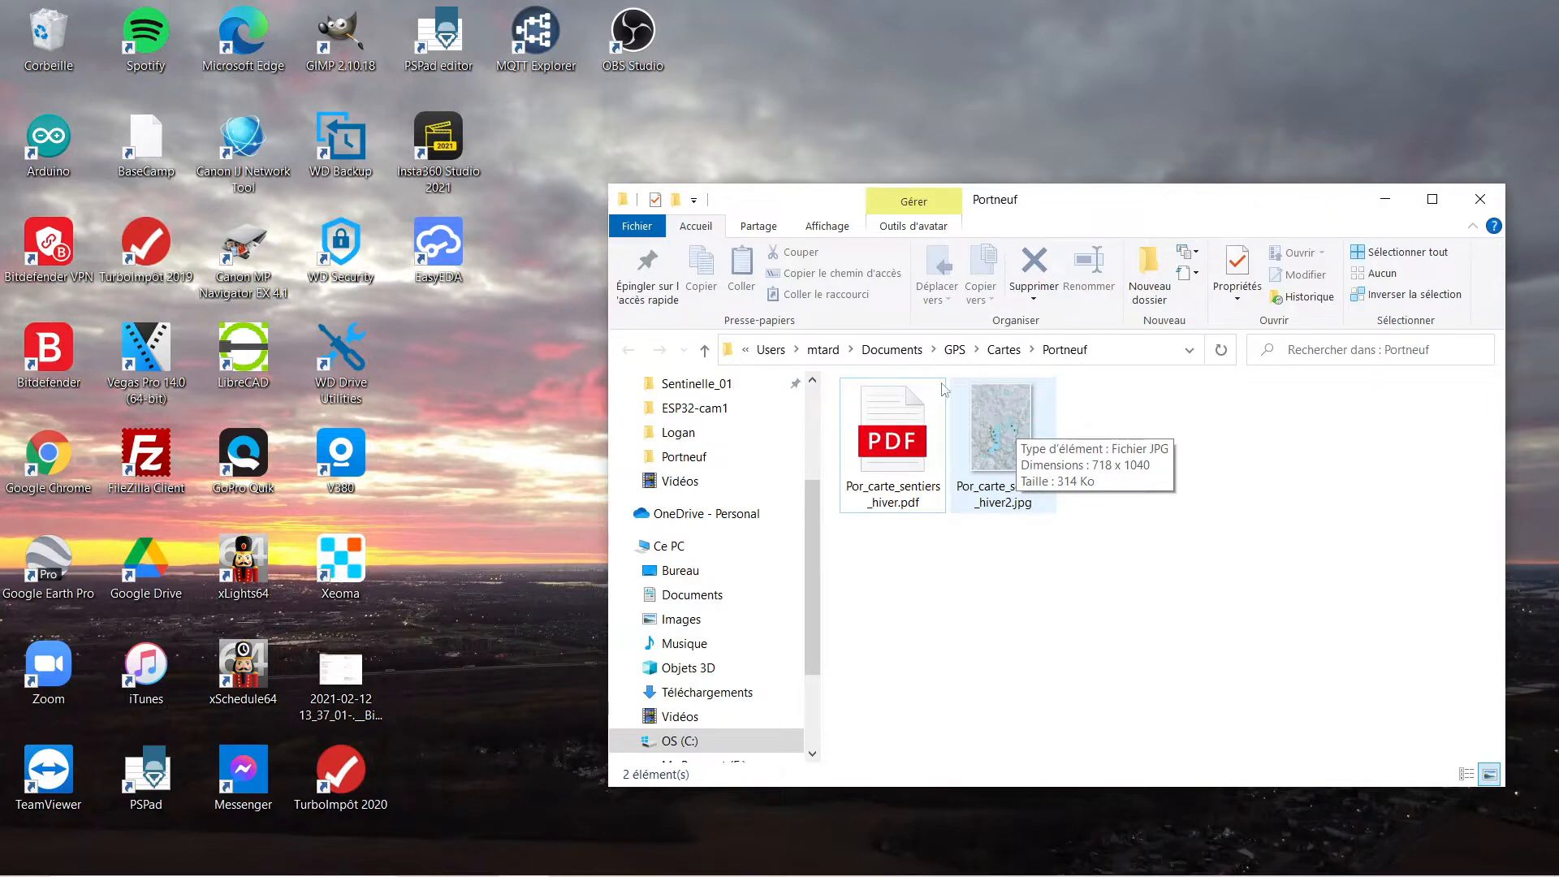
# - Launch Google Earth Pro and frame the lakes around Chalet Robinson, Chalet du Plateau and Chalet du Barrage in Quebec, with north up
pyautogui.doubleClick(51, 555)
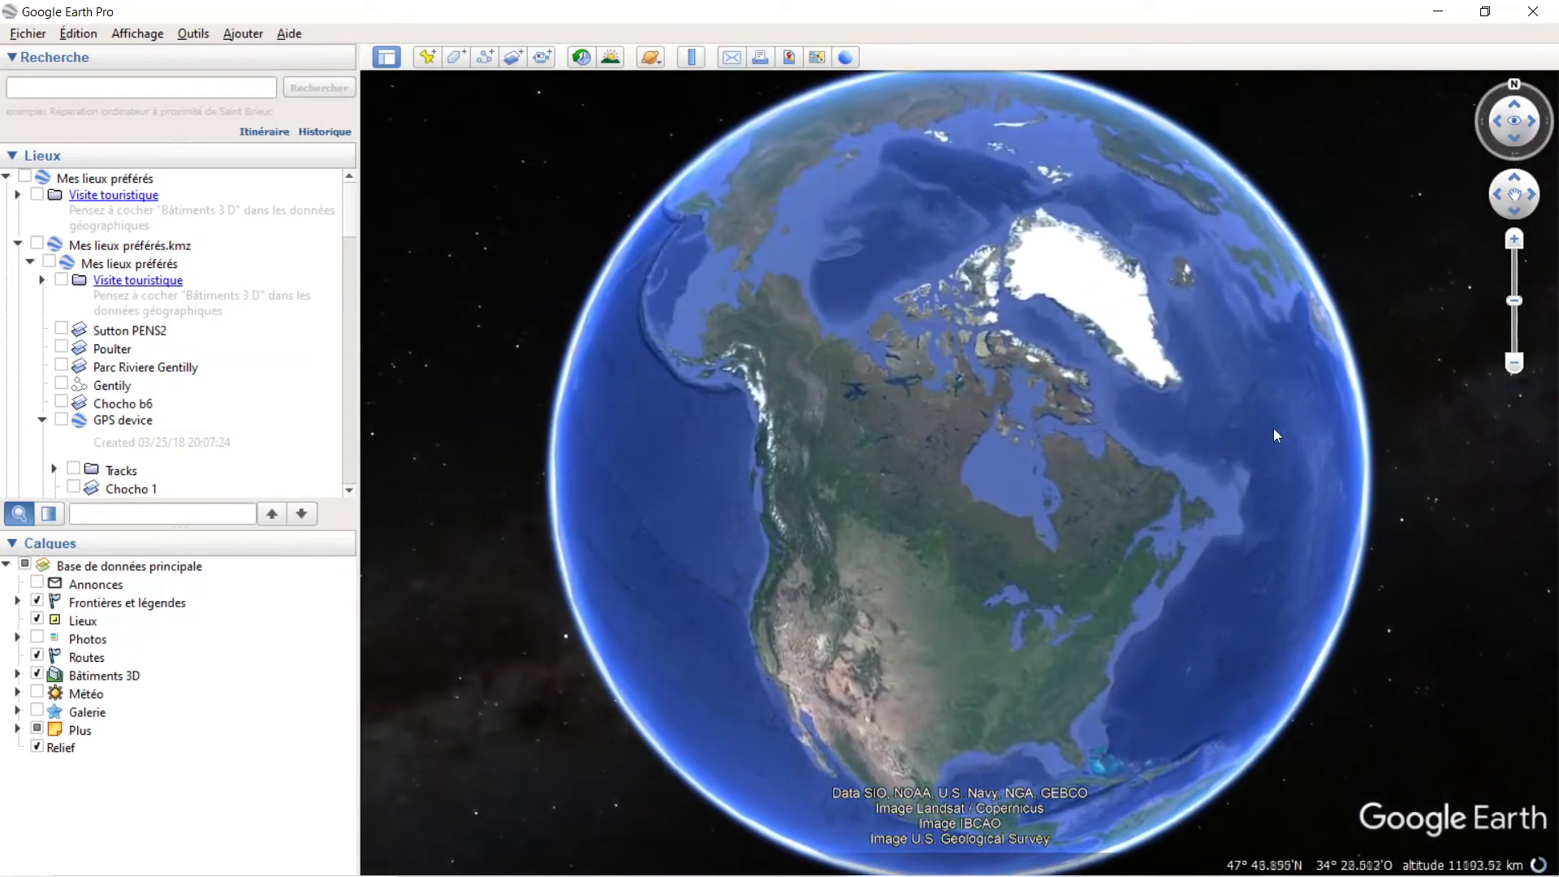
pyautogui.doubleClick(1116, 545)
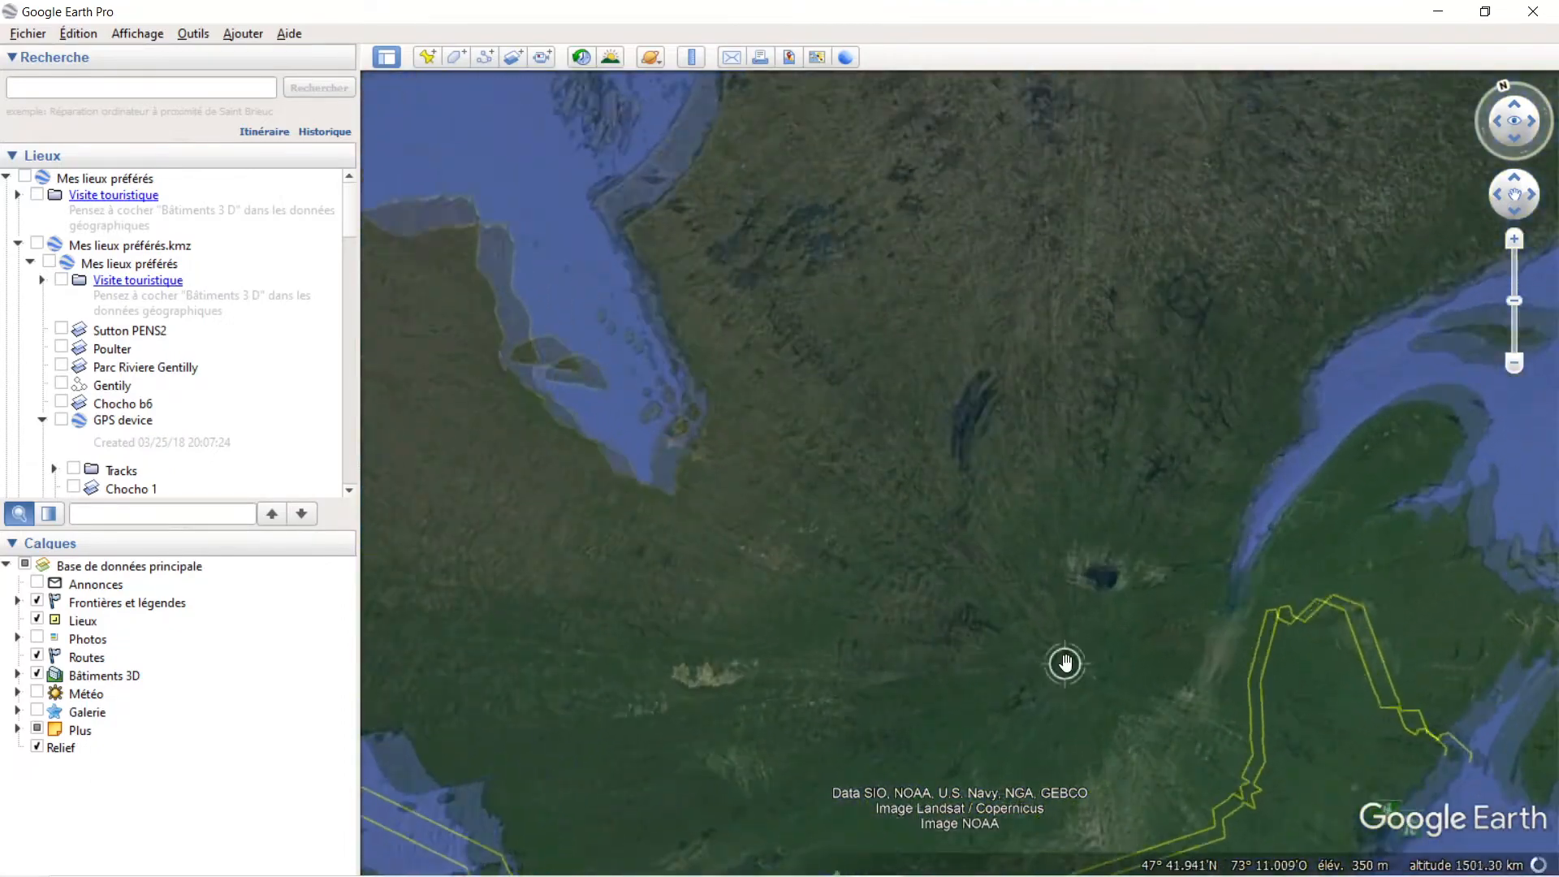
pyautogui.moveTo(994, 596)
pyautogui.mouseDown()
pyautogui.moveTo(978, 651)
pyautogui.moveTo(1012, 609)
pyautogui.mouseUp()
pyautogui.doubleClick(1103, 649)
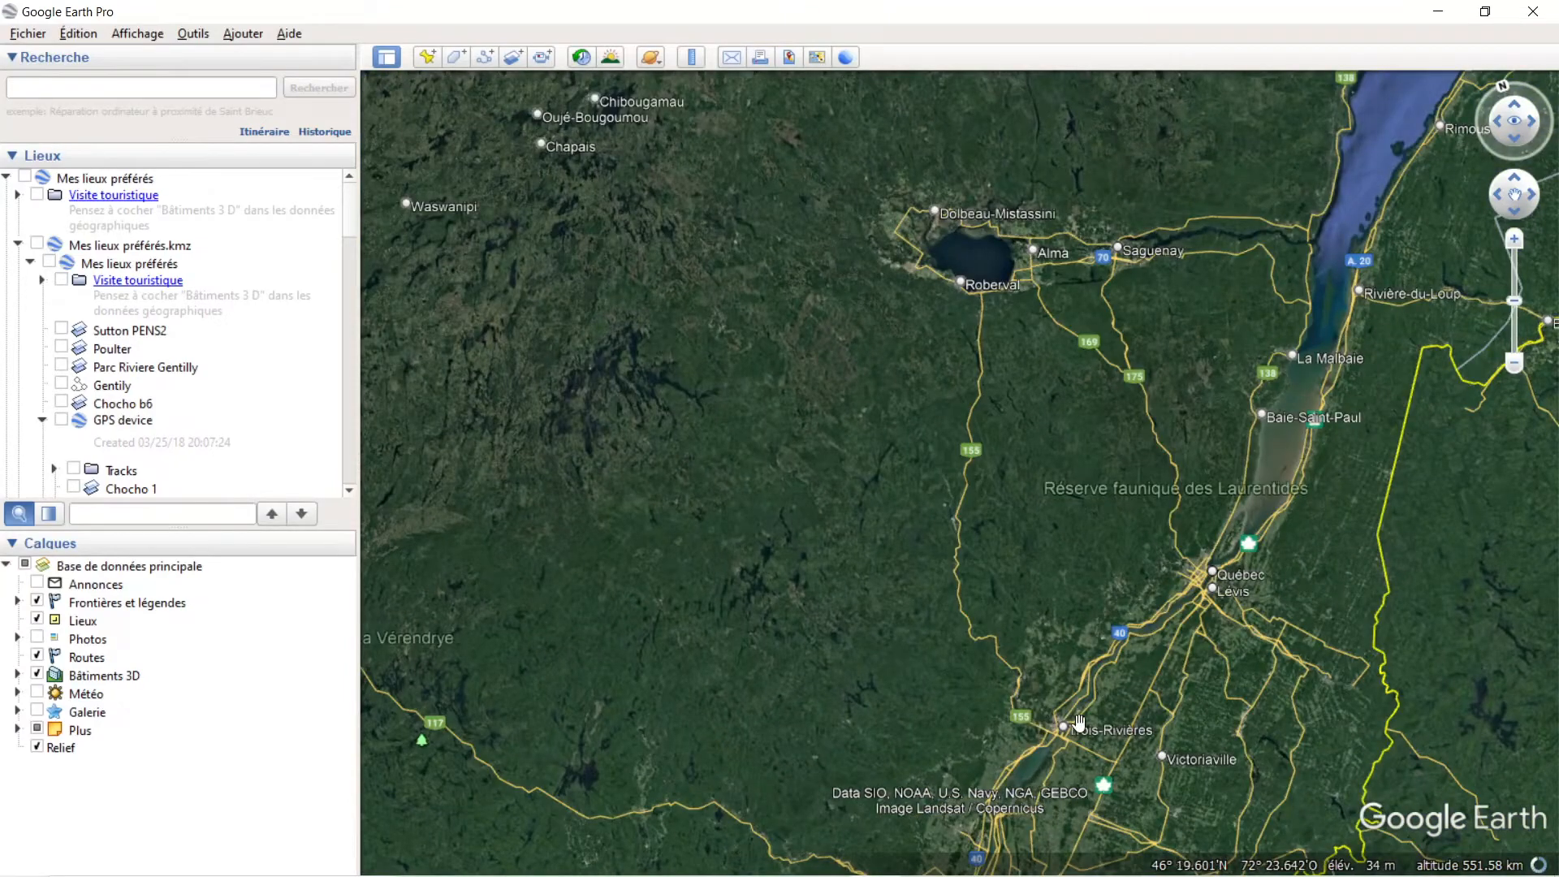
pyautogui.scroll(3, 1061, 590)
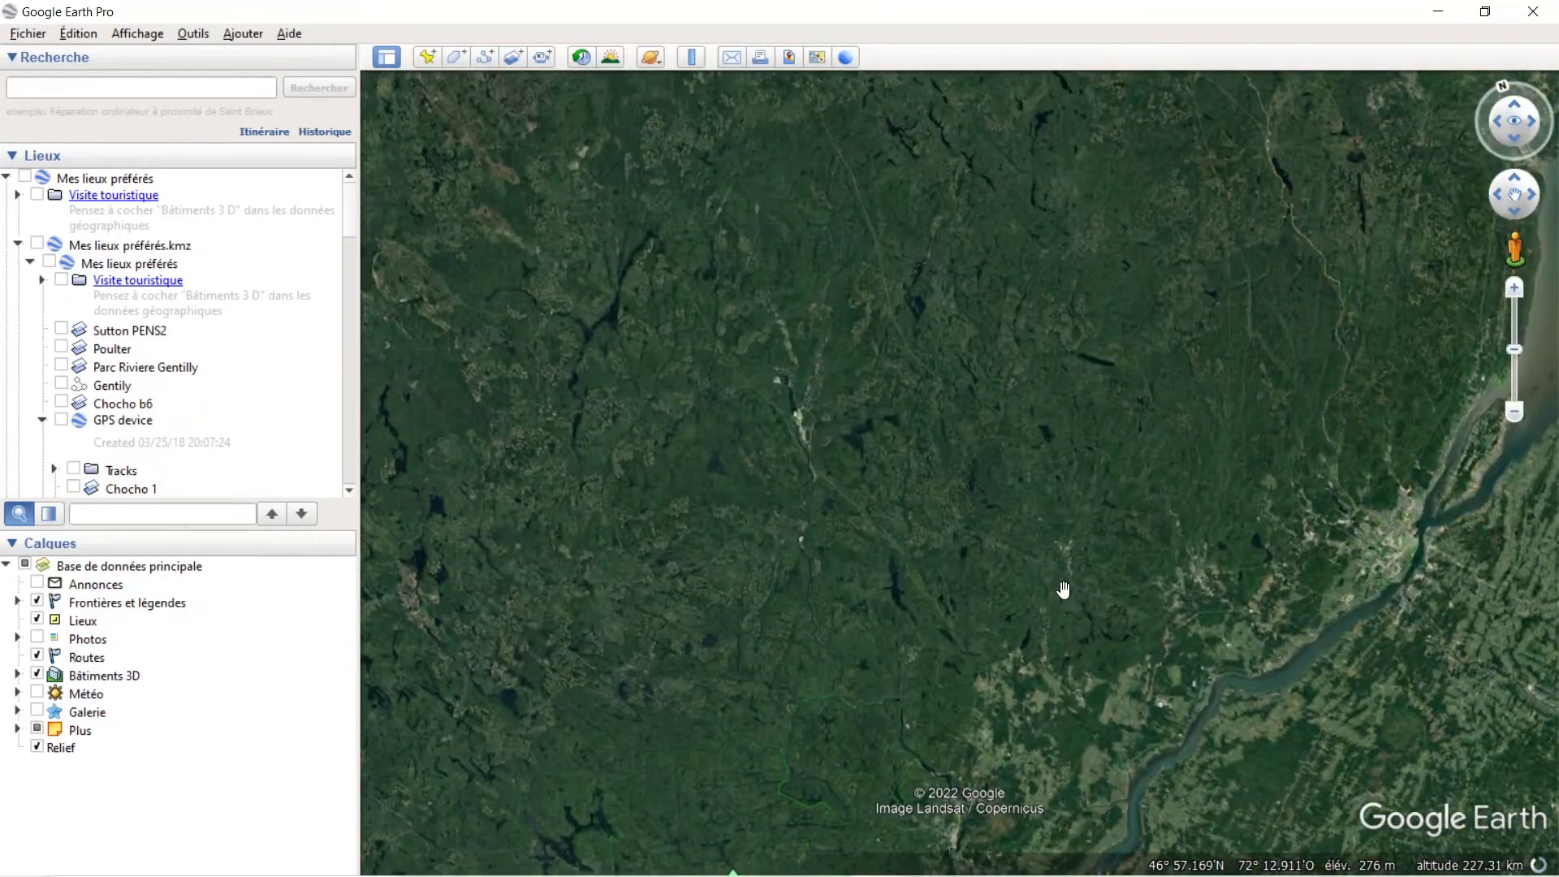
pyautogui.scroll(2, 1063, 590)
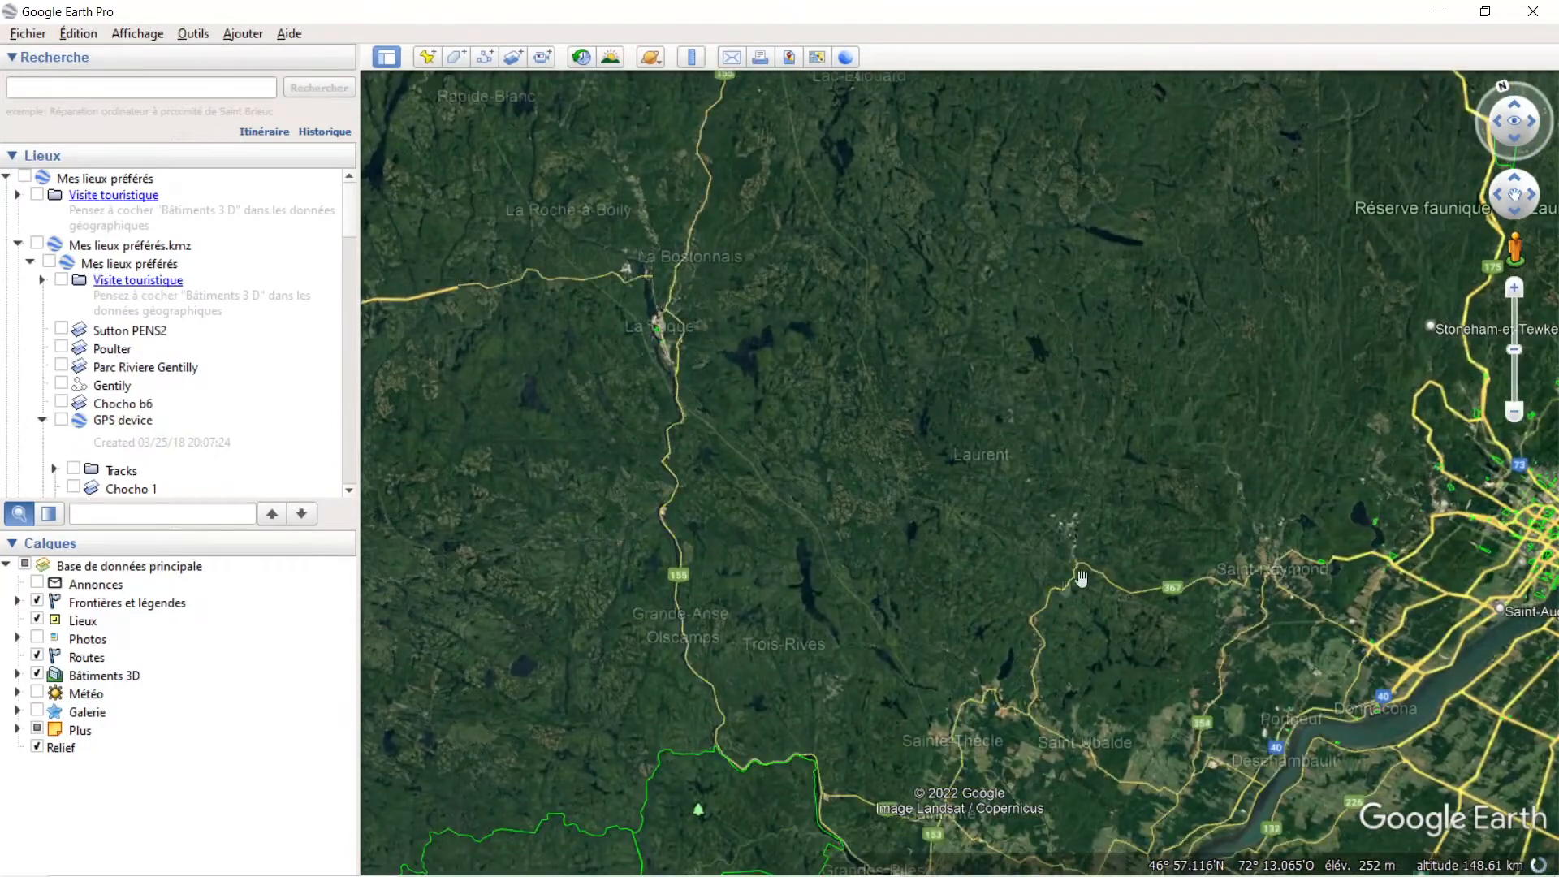
pyautogui.scroll(5, 920, 487)
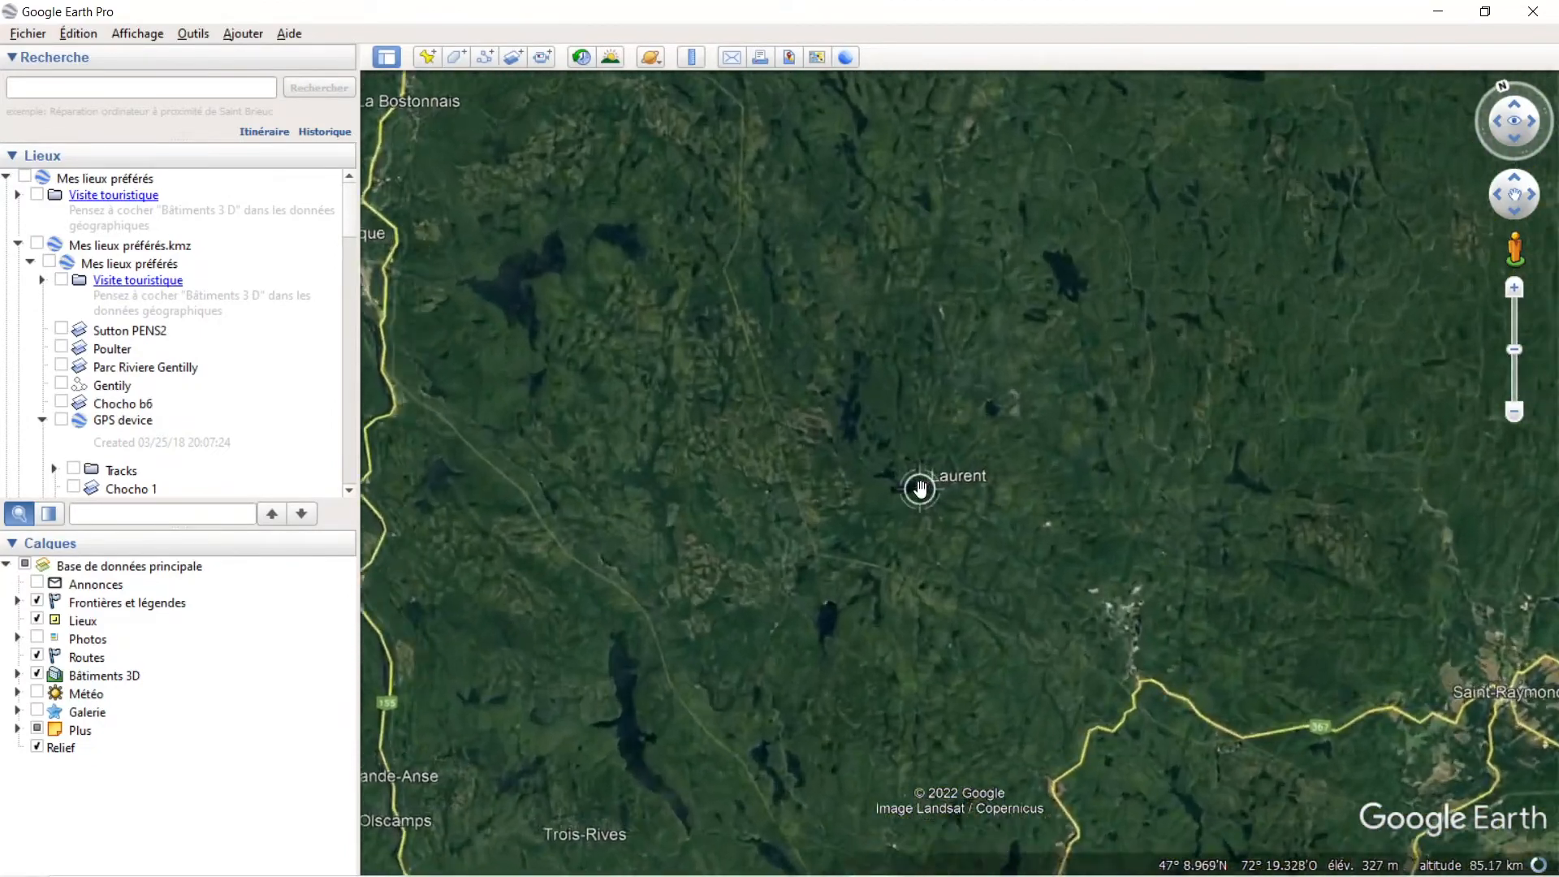
pyautogui.scroll(4, 920, 487)
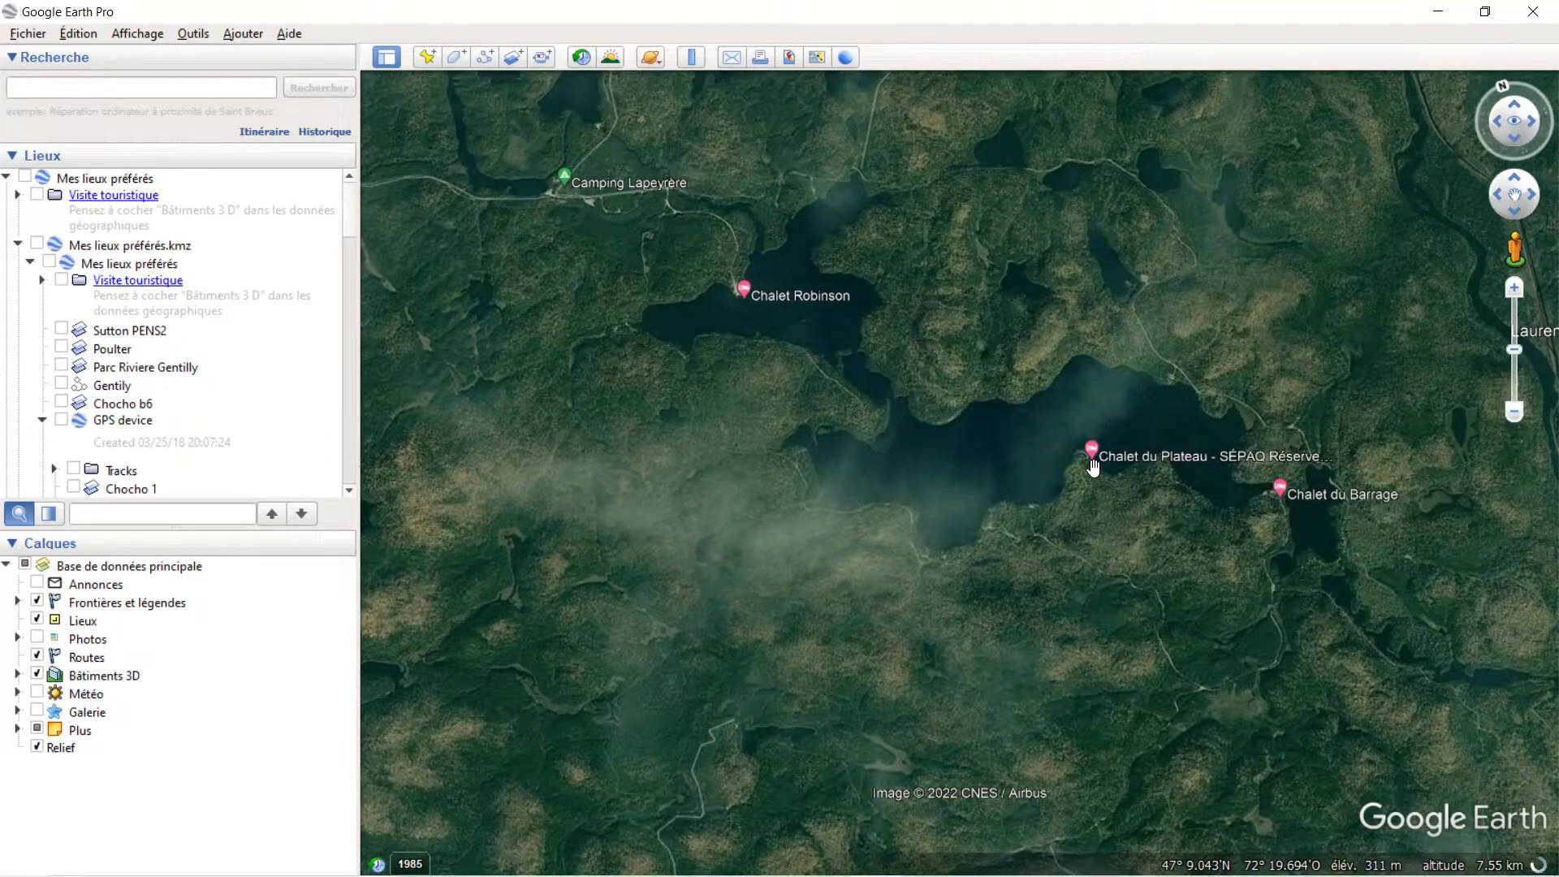
pyautogui.moveTo(1130, 533); pyautogui.dragTo(1099, 570)
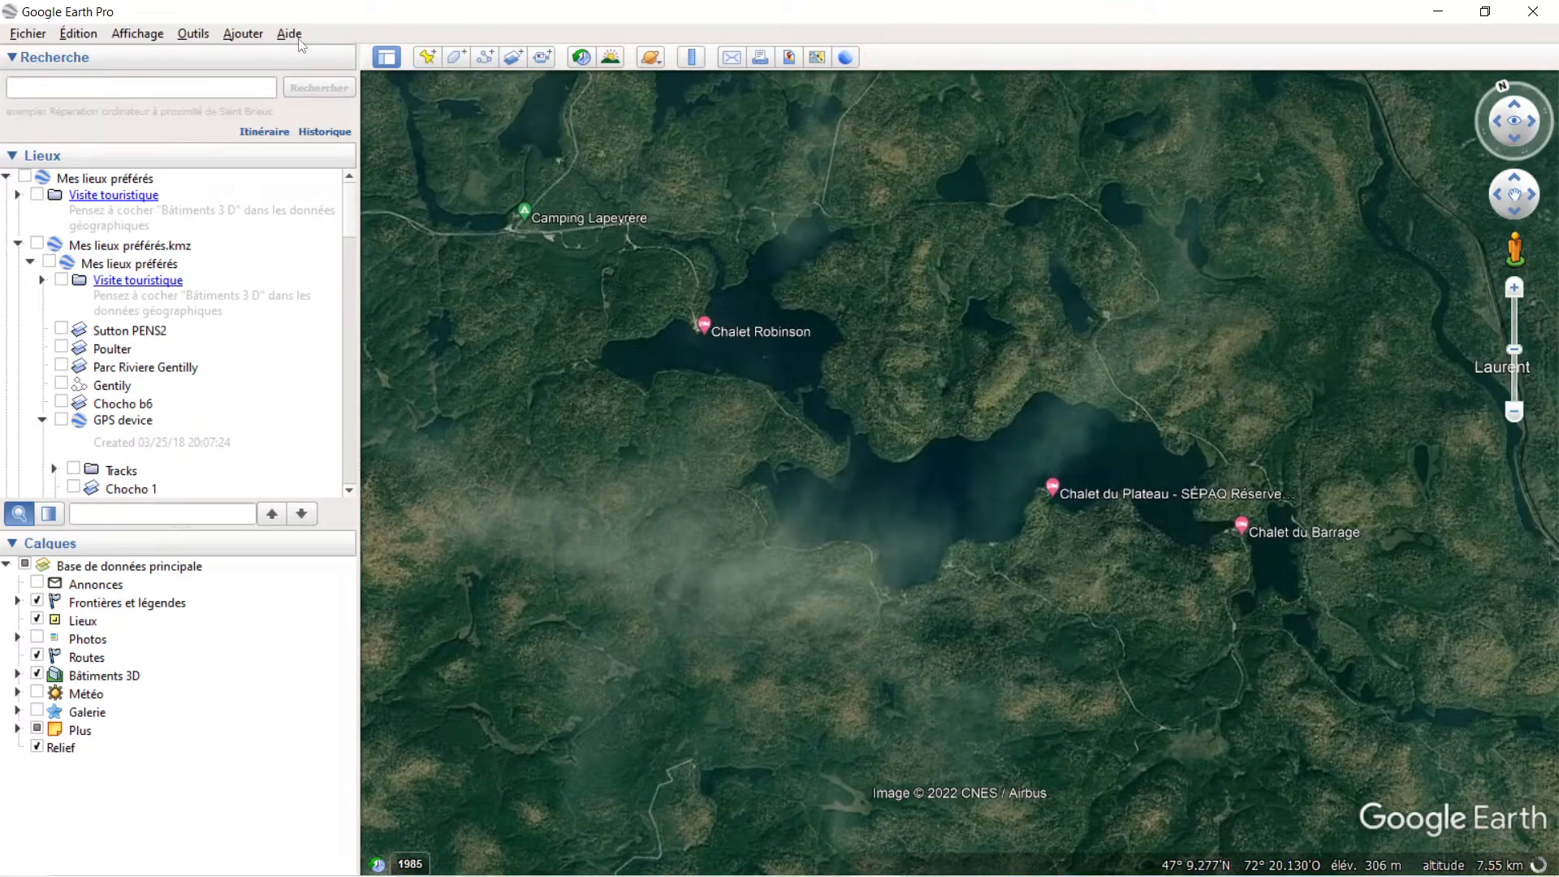
pyautogui.moveTo(1496, 122); pyautogui.dragTo(1495, 120)
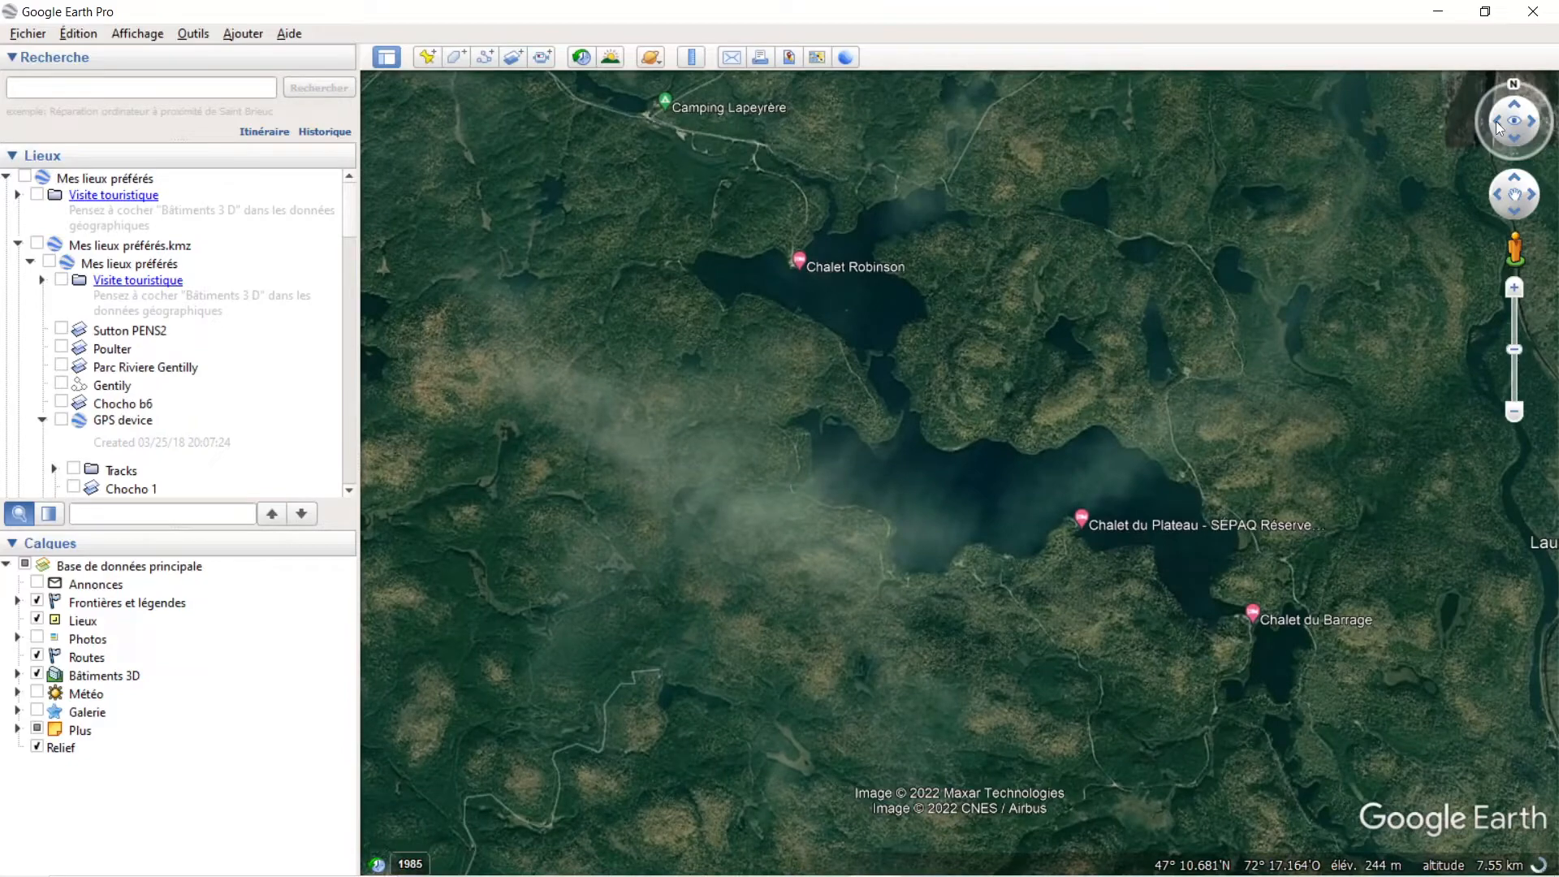
# - Check the north arrow on Por_carte_sentiers_hiver.pdf from the Portneuf folder, close the PDF and return to Google Earth Pro
pyautogui.hotkey('alt', 'Tab')
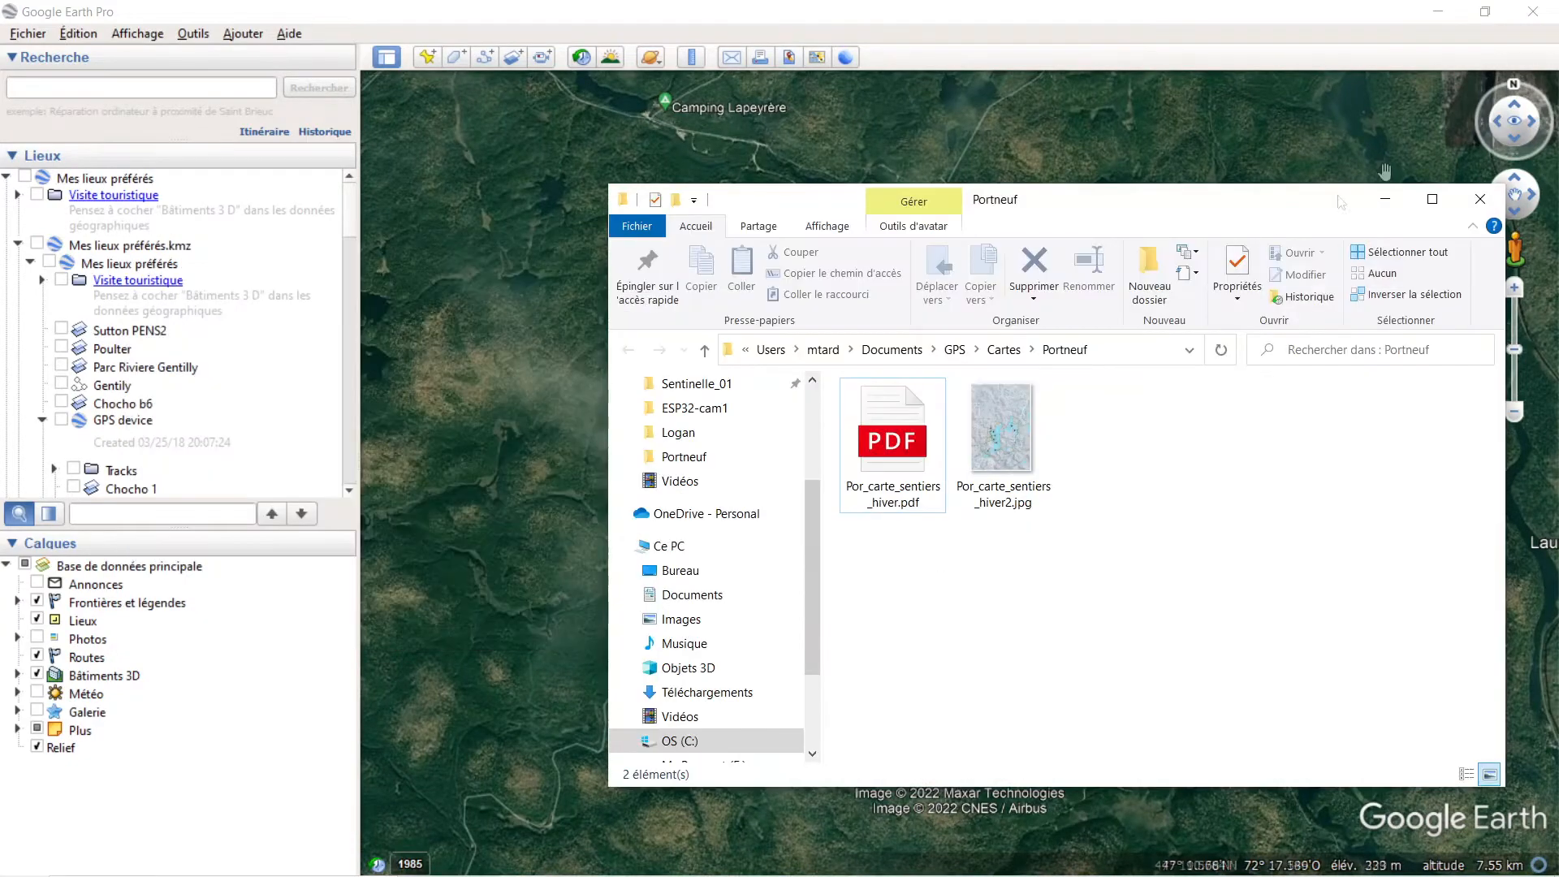
pyautogui.doubleClick(884, 438)
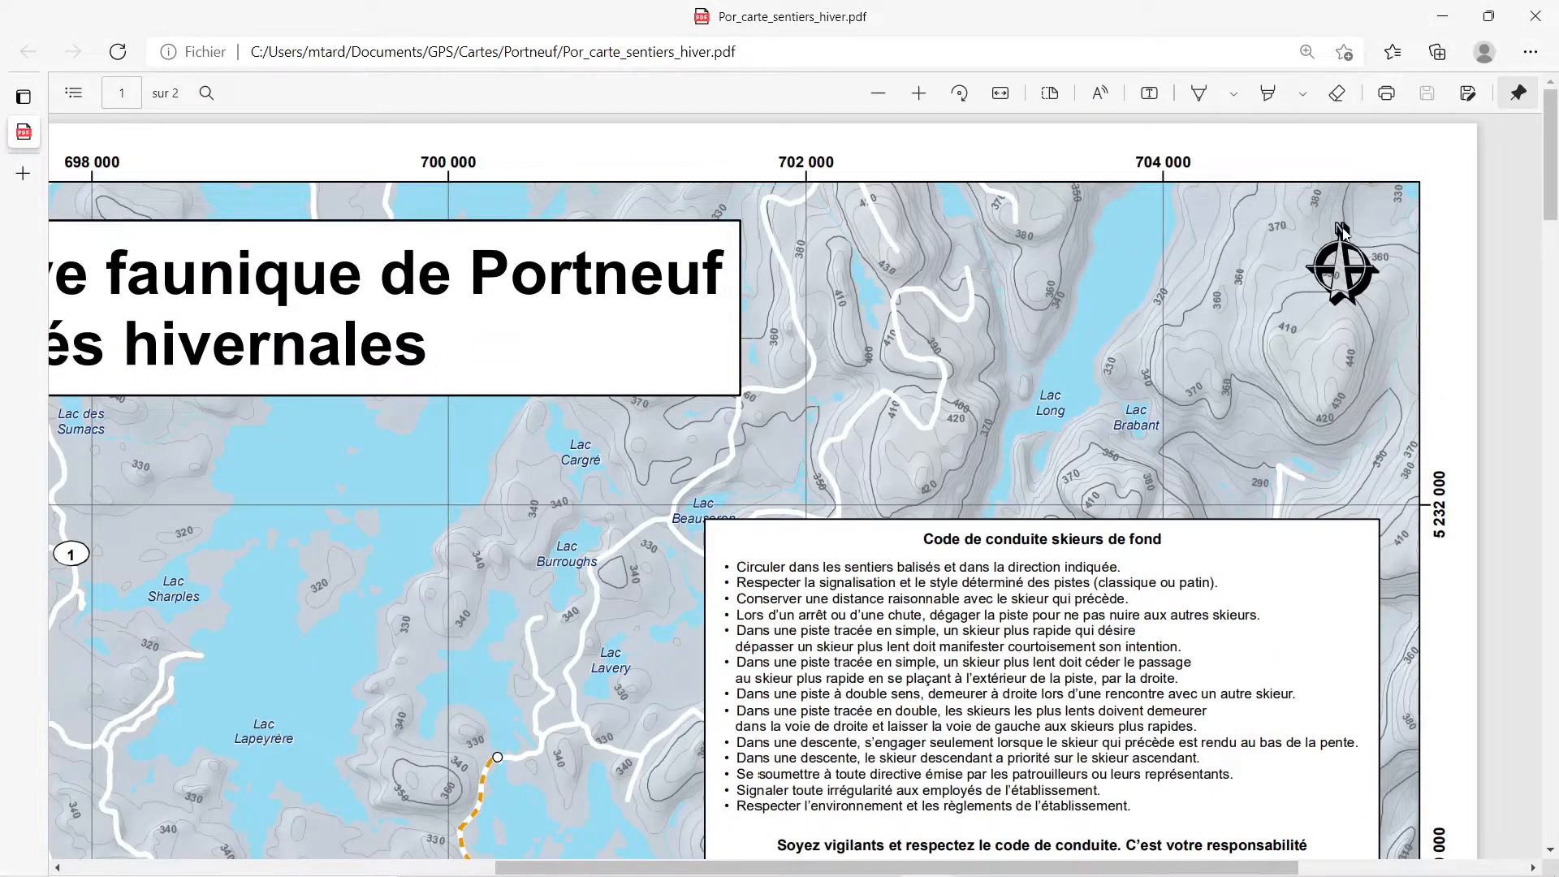
pyautogui.click(1536, 16)
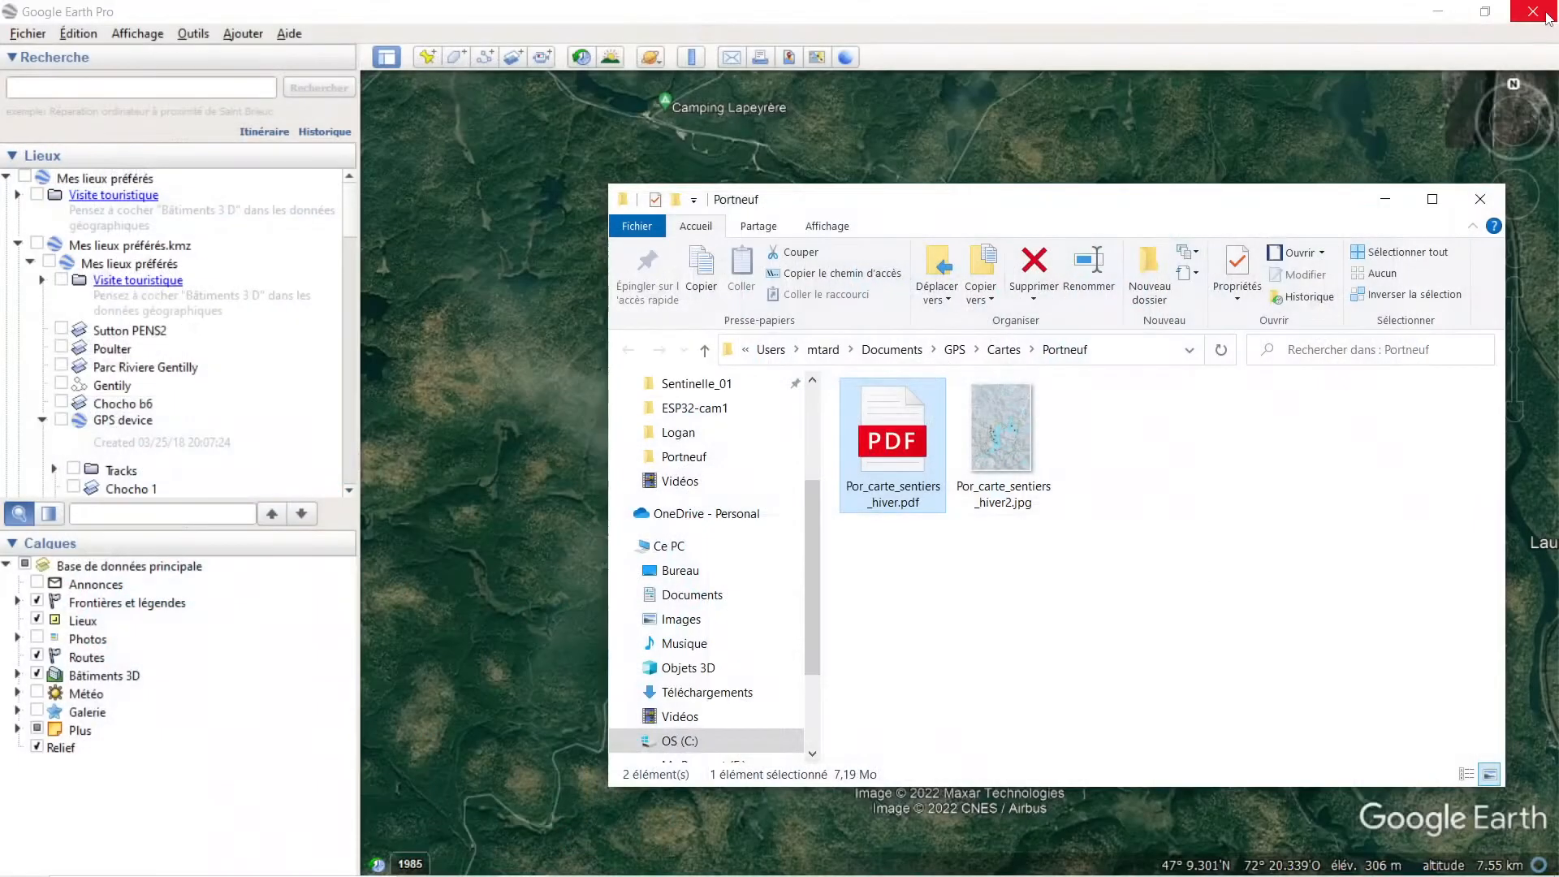
pyautogui.click(477, 218)
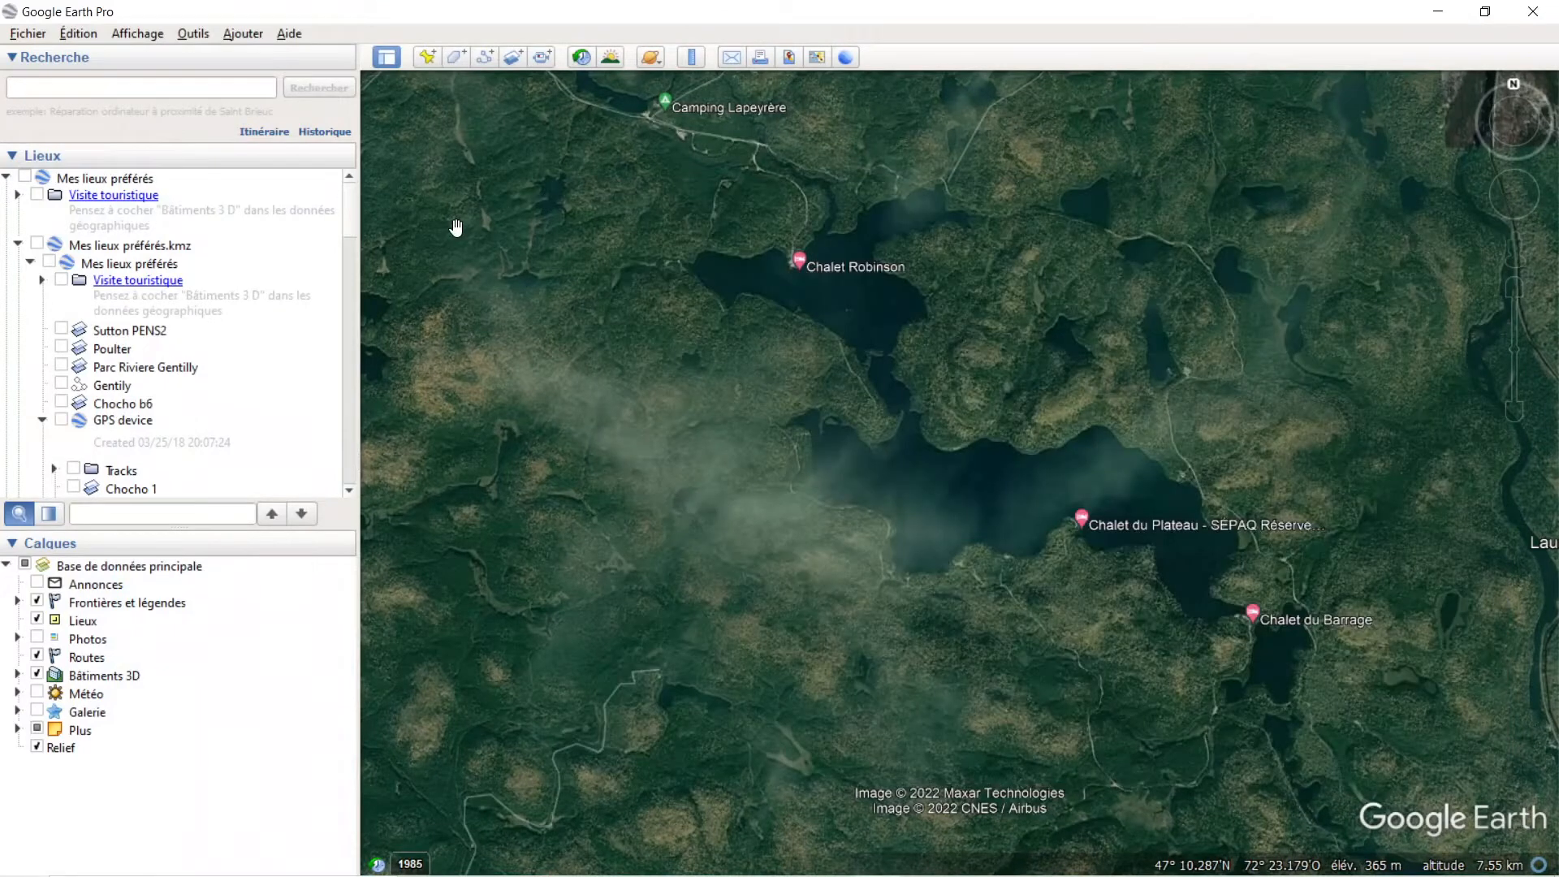
# - Create a new image overlay using Por_carte_sentiers_hiver2.jpg from the Documents > GPS > Cartes > Portneuf folder
pyautogui.click(513, 59)
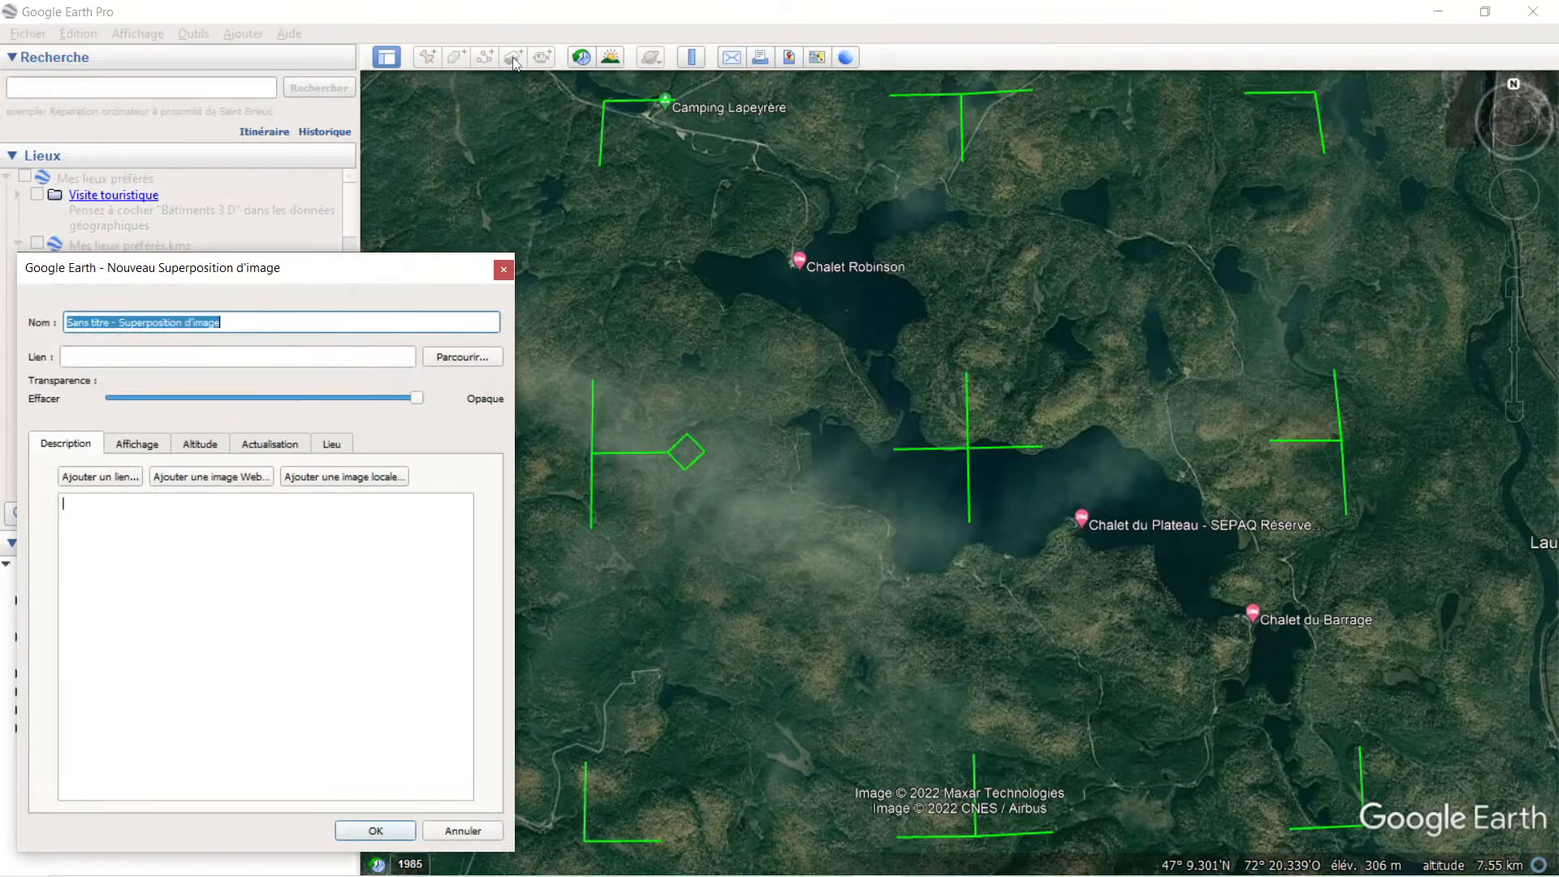
pyautogui.click(453, 358)
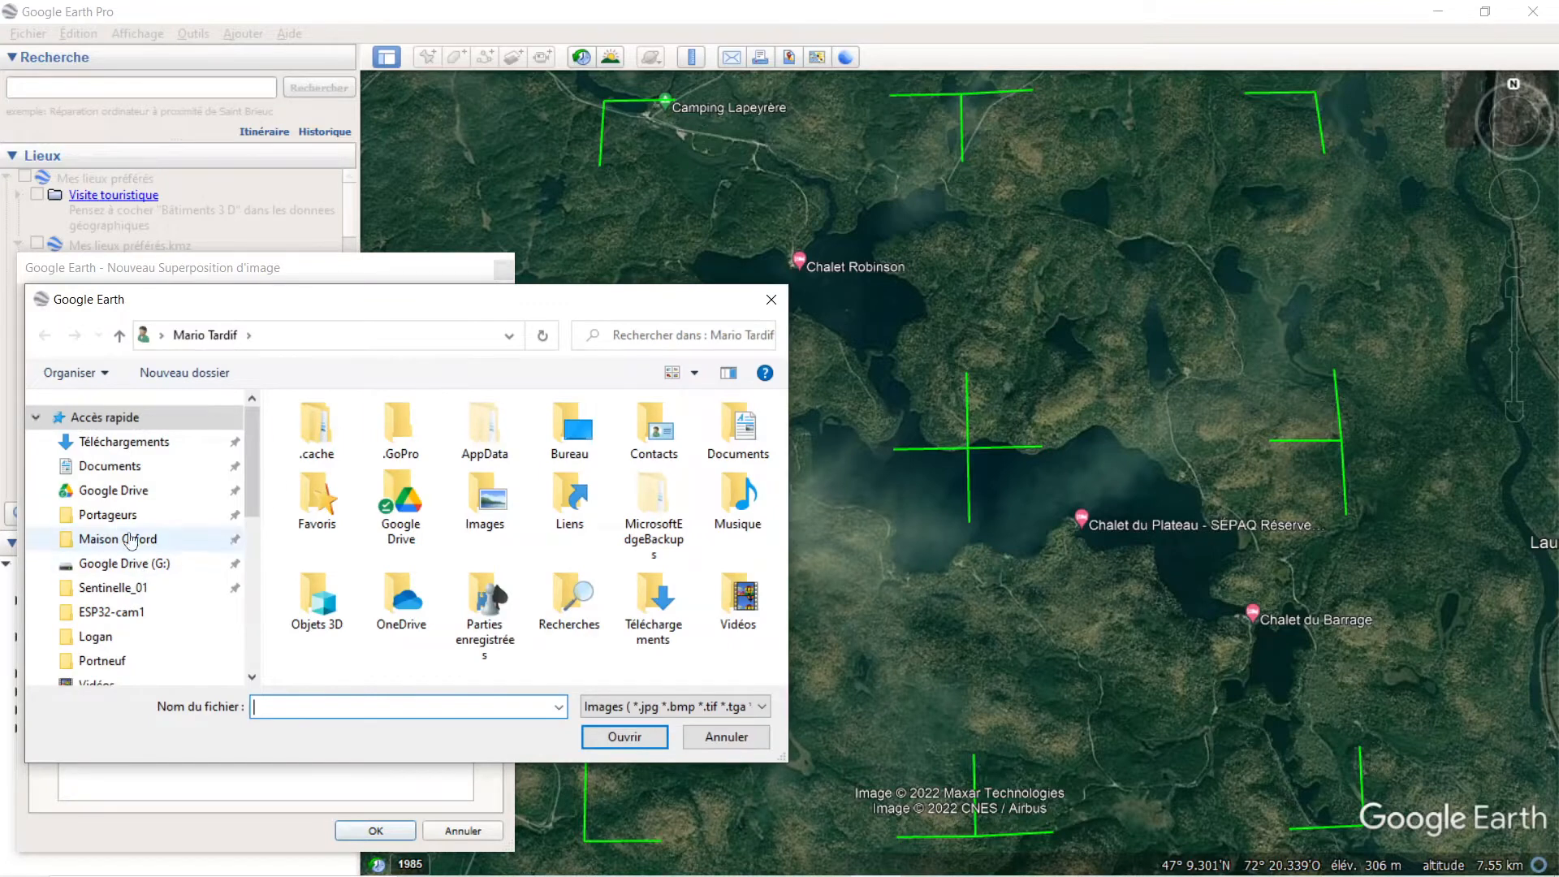
pyautogui.click(118, 467)
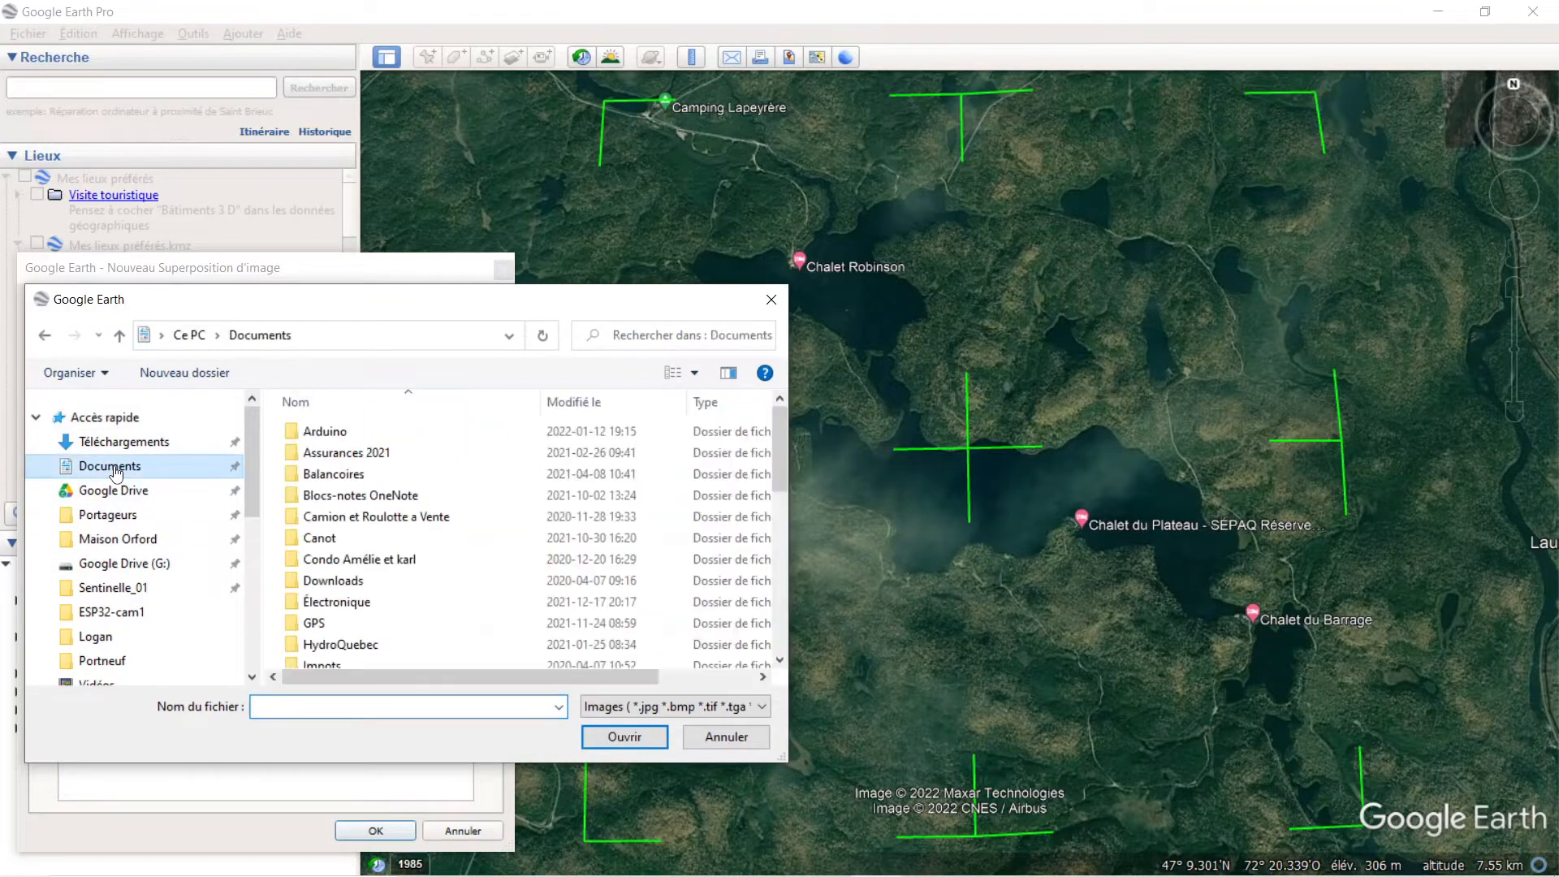
pyautogui.doubleClick(321, 621)
pyautogui.doubleClick(333, 471)
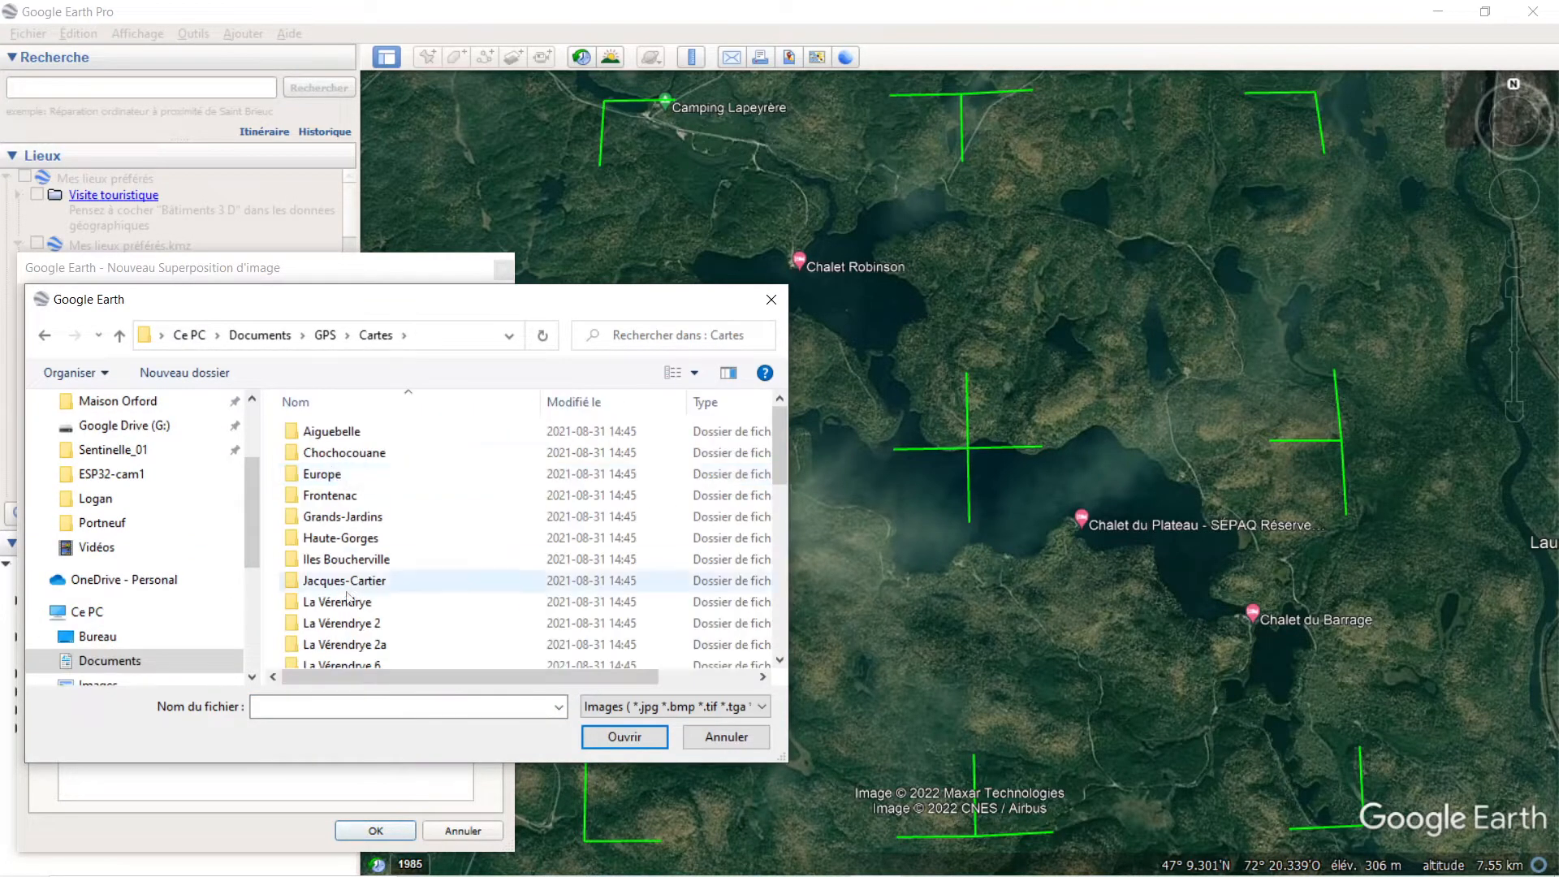
pyautogui.scroll(-5, 341, 553)
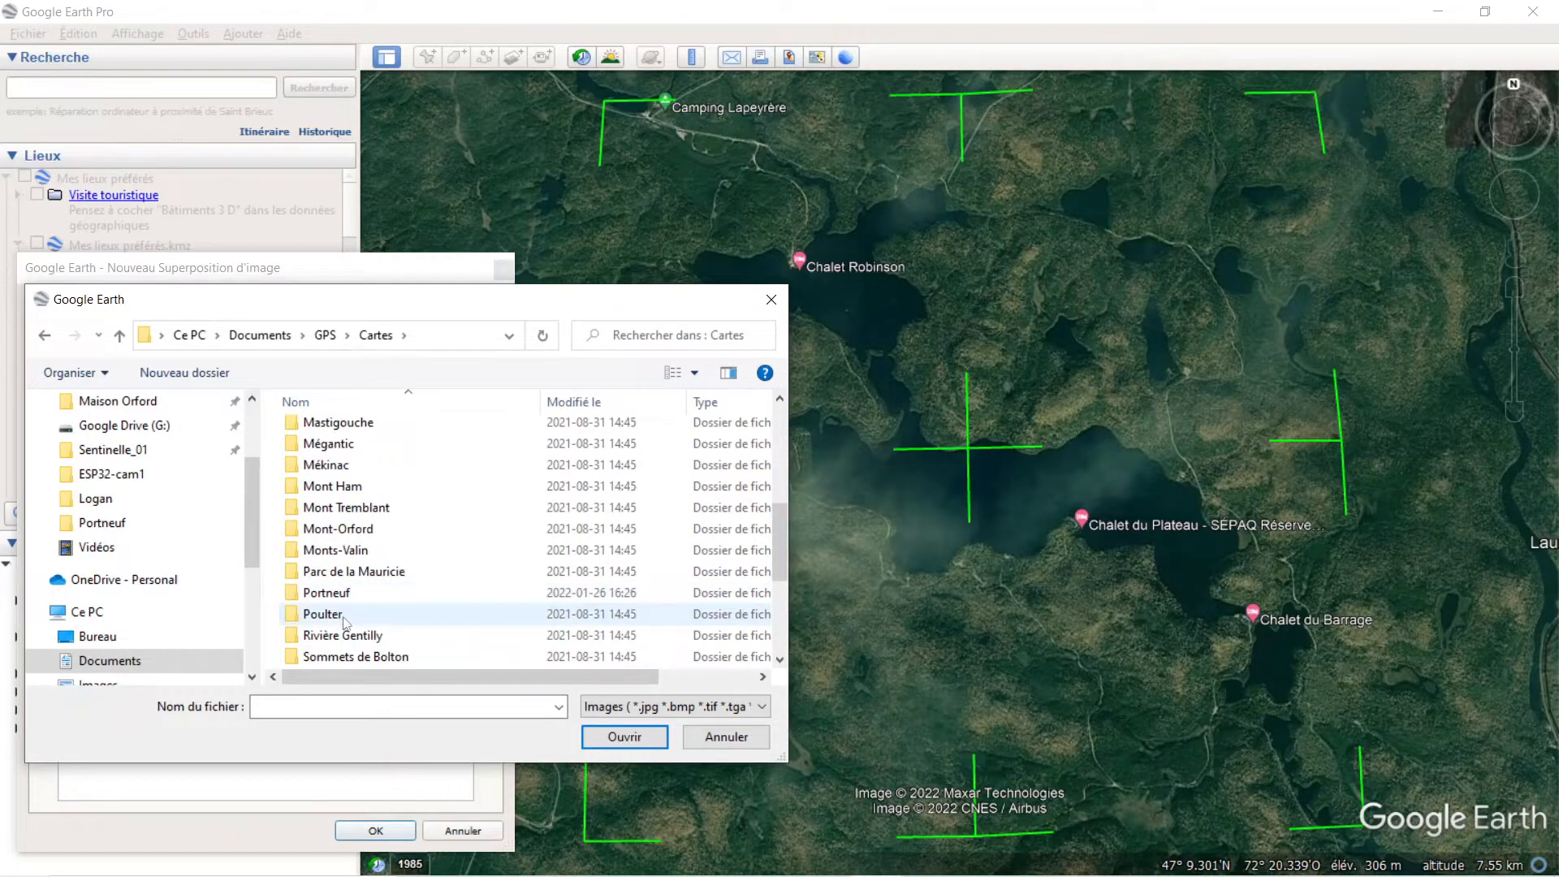
pyautogui.doubleClick(340, 595)
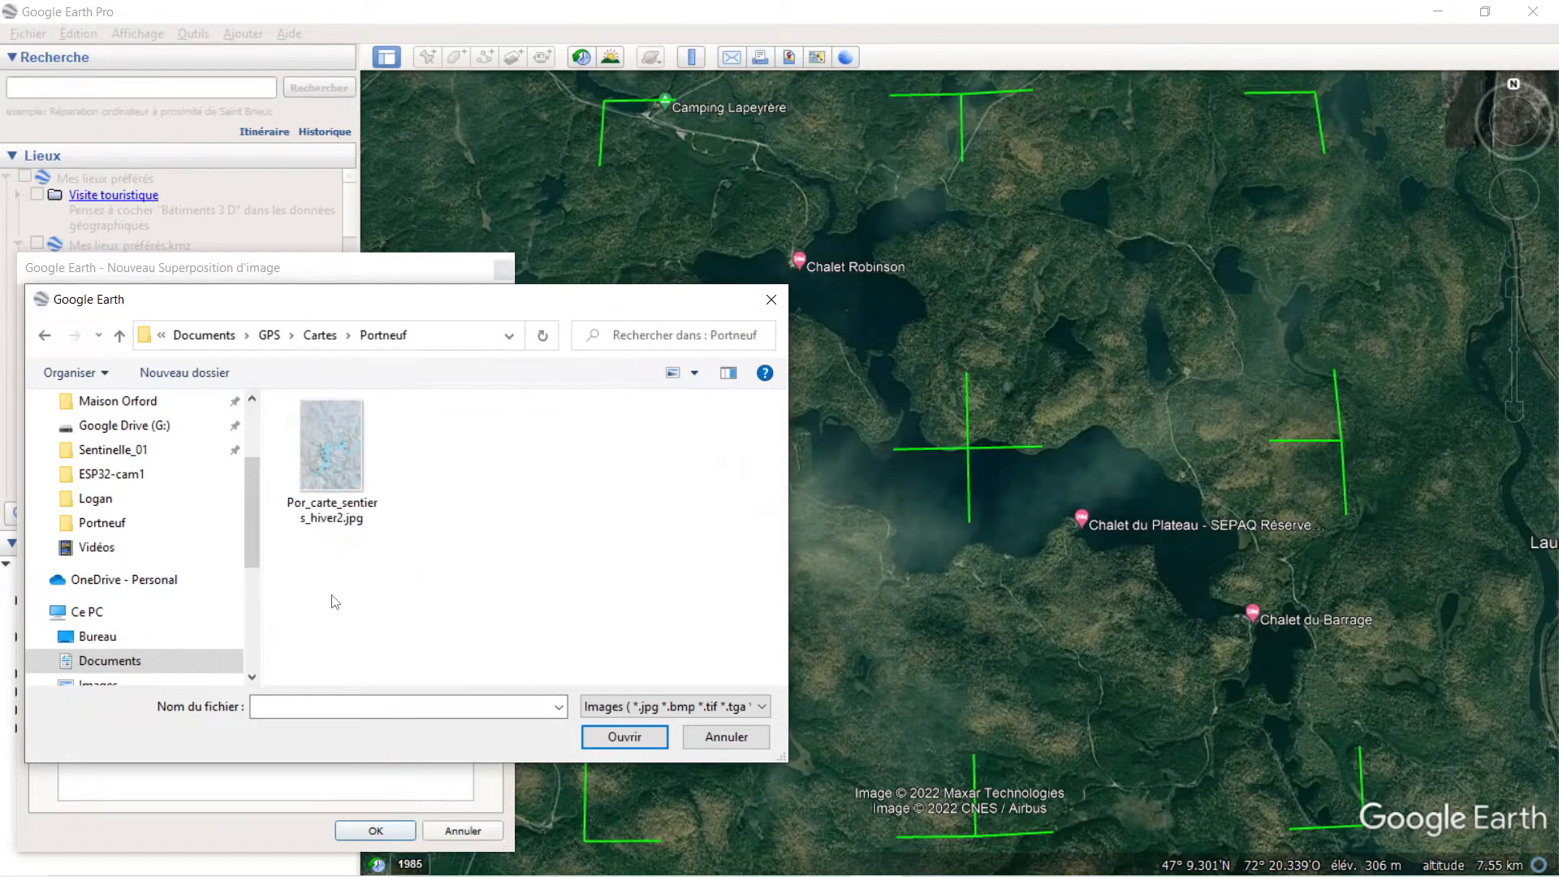
pyautogui.click(335, 447)
pyautogui.click(626, 736)
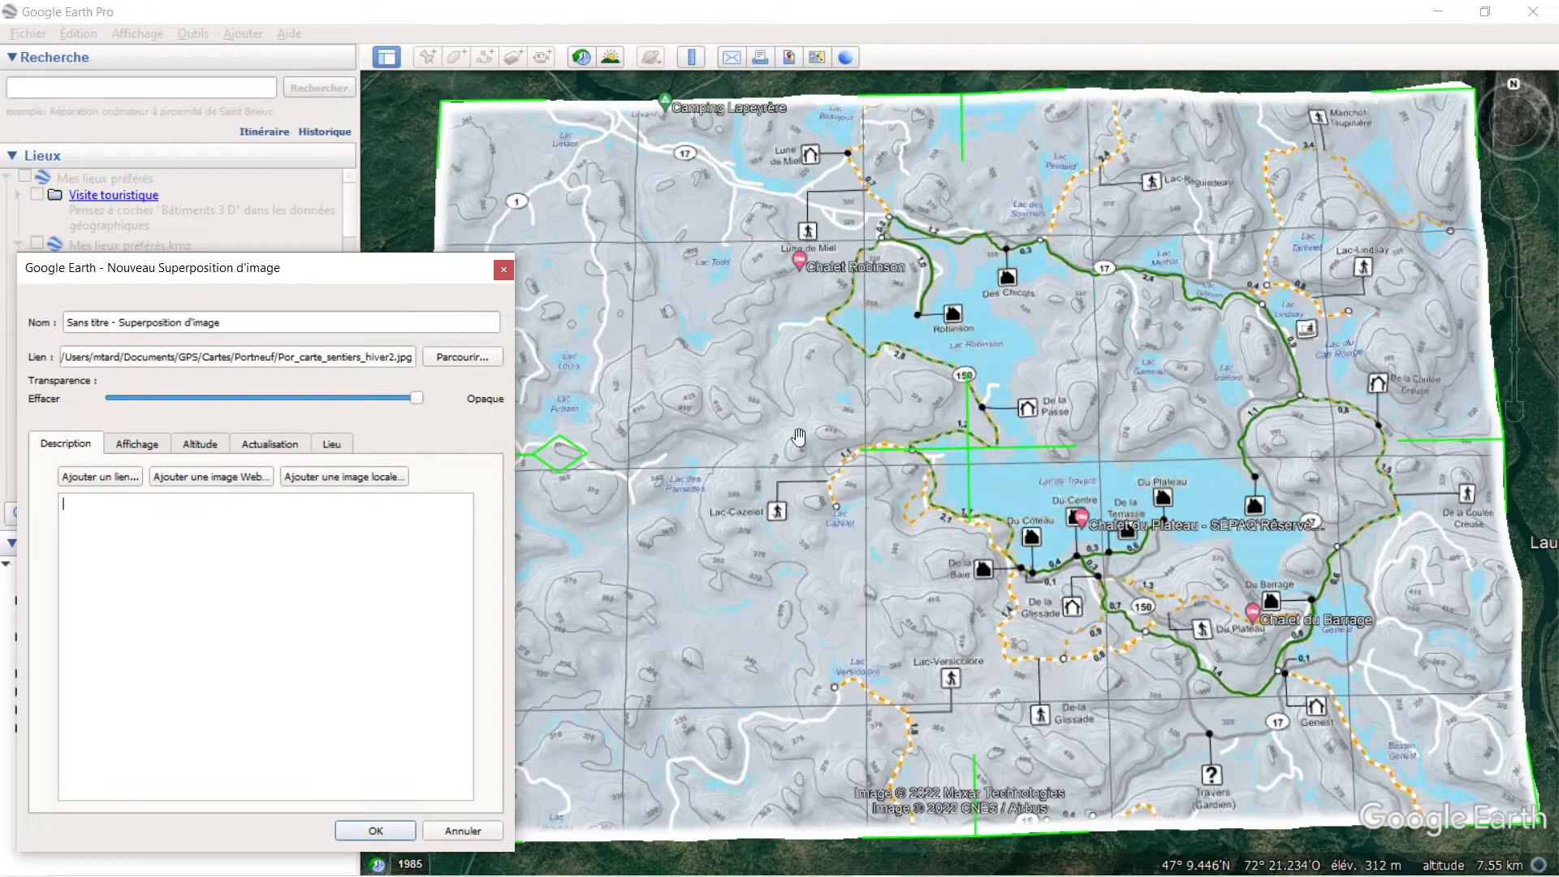
# - Lower the overlay's opacity to about a quarter and shift the map slightly southwest over the lakes
pyautogui.scroll(-3, 1126, 468)
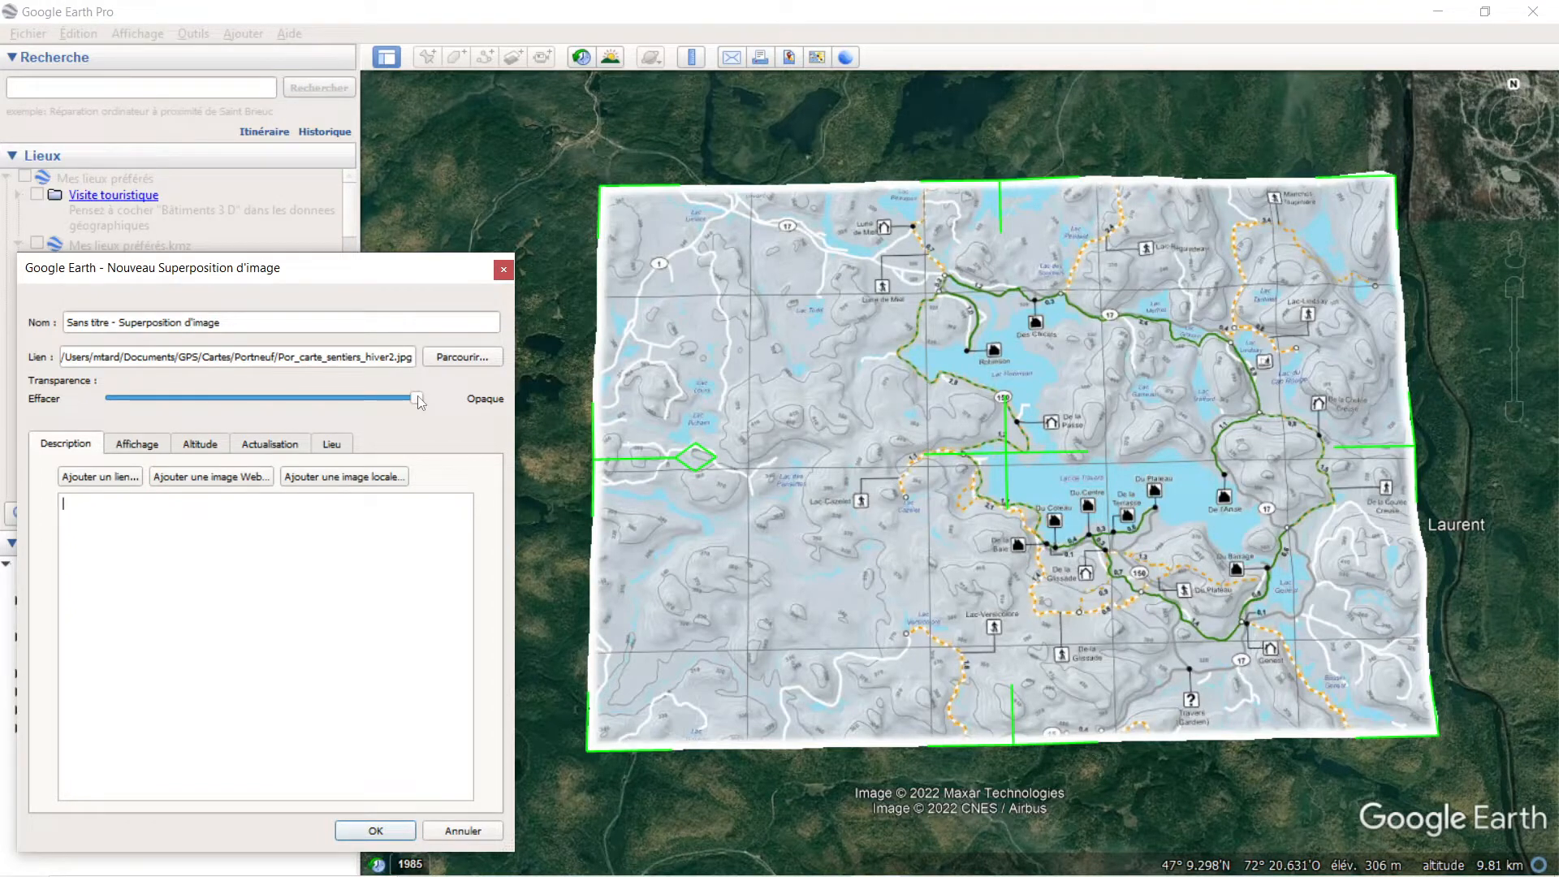
pyautogui.moveTo(419, 402); pyautogui.dragTo(230, 378)
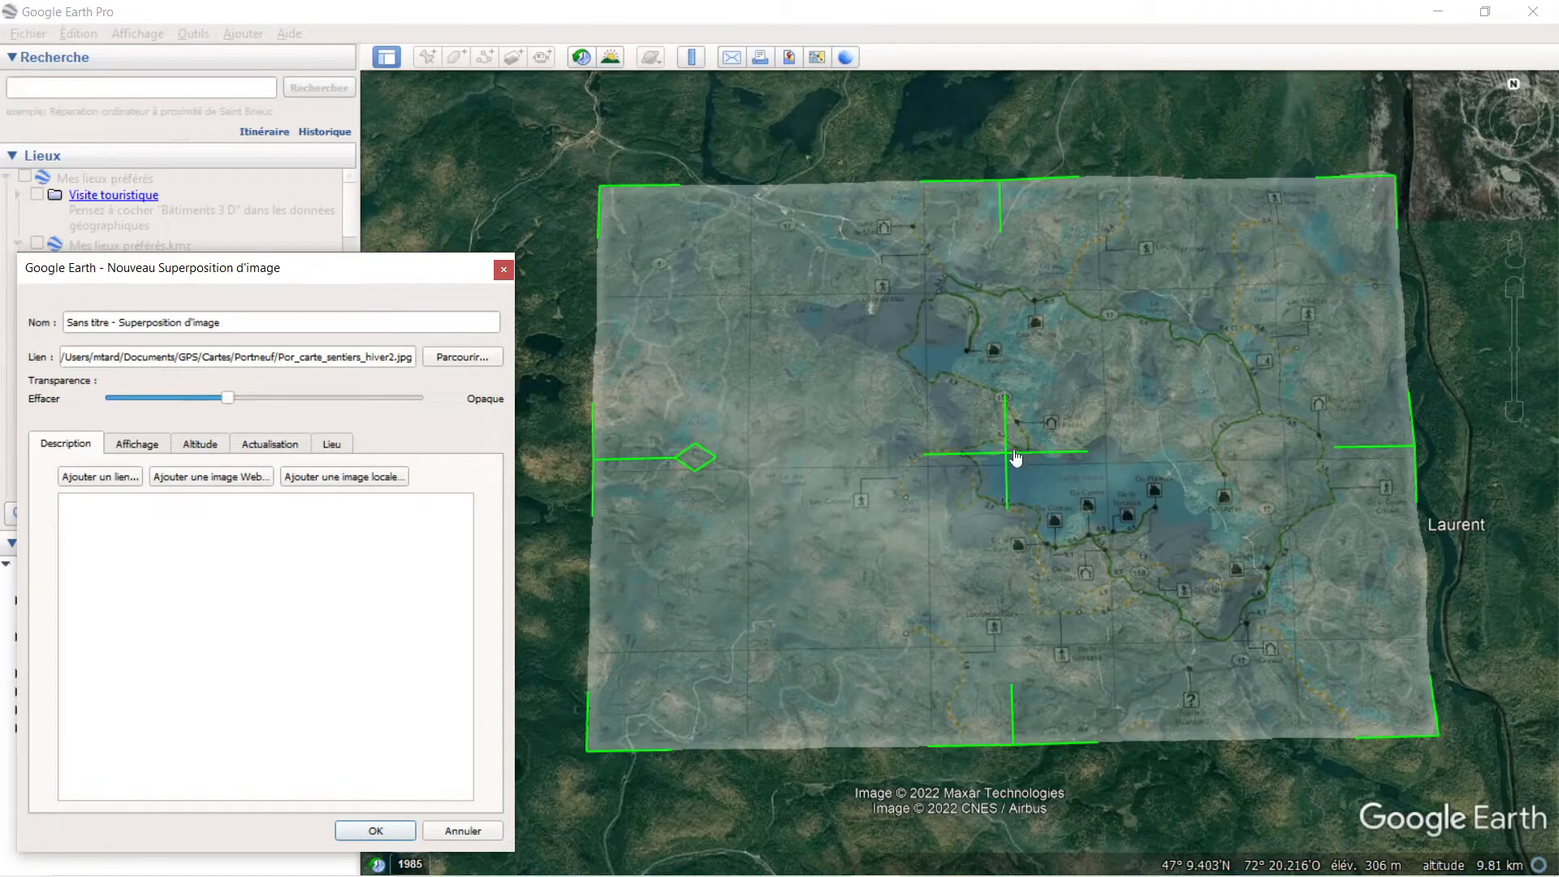
pyautogui.moveTo(1014, 457); pyautogui.dragTo(989, 477)
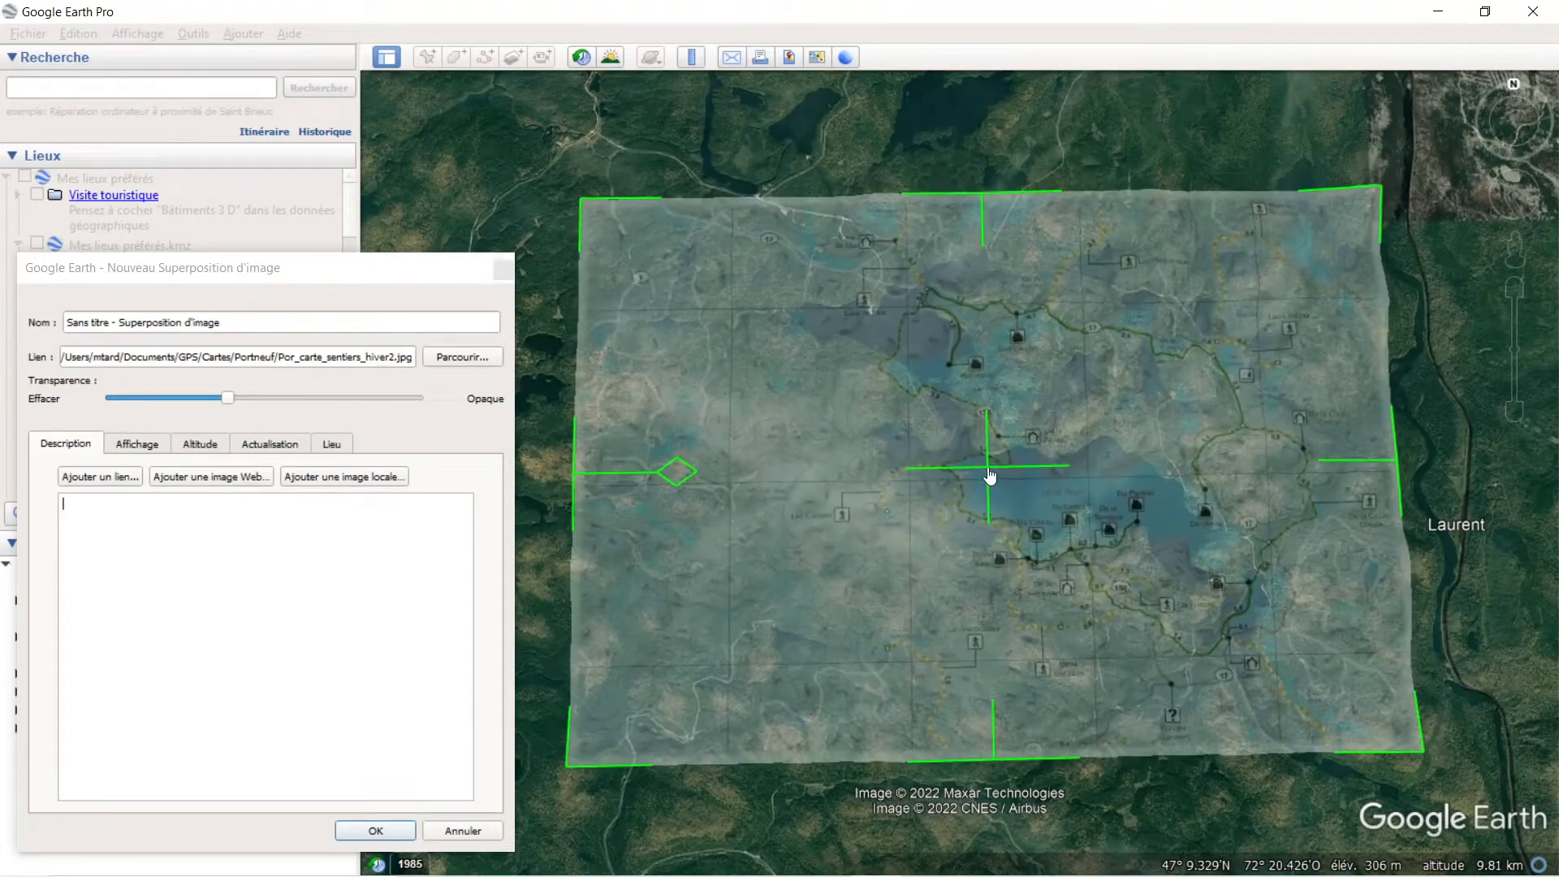
pyautogui.click(232, 402)
pyautogui.moveTo(232, 403); pyautogui.dragTo(199, 400)
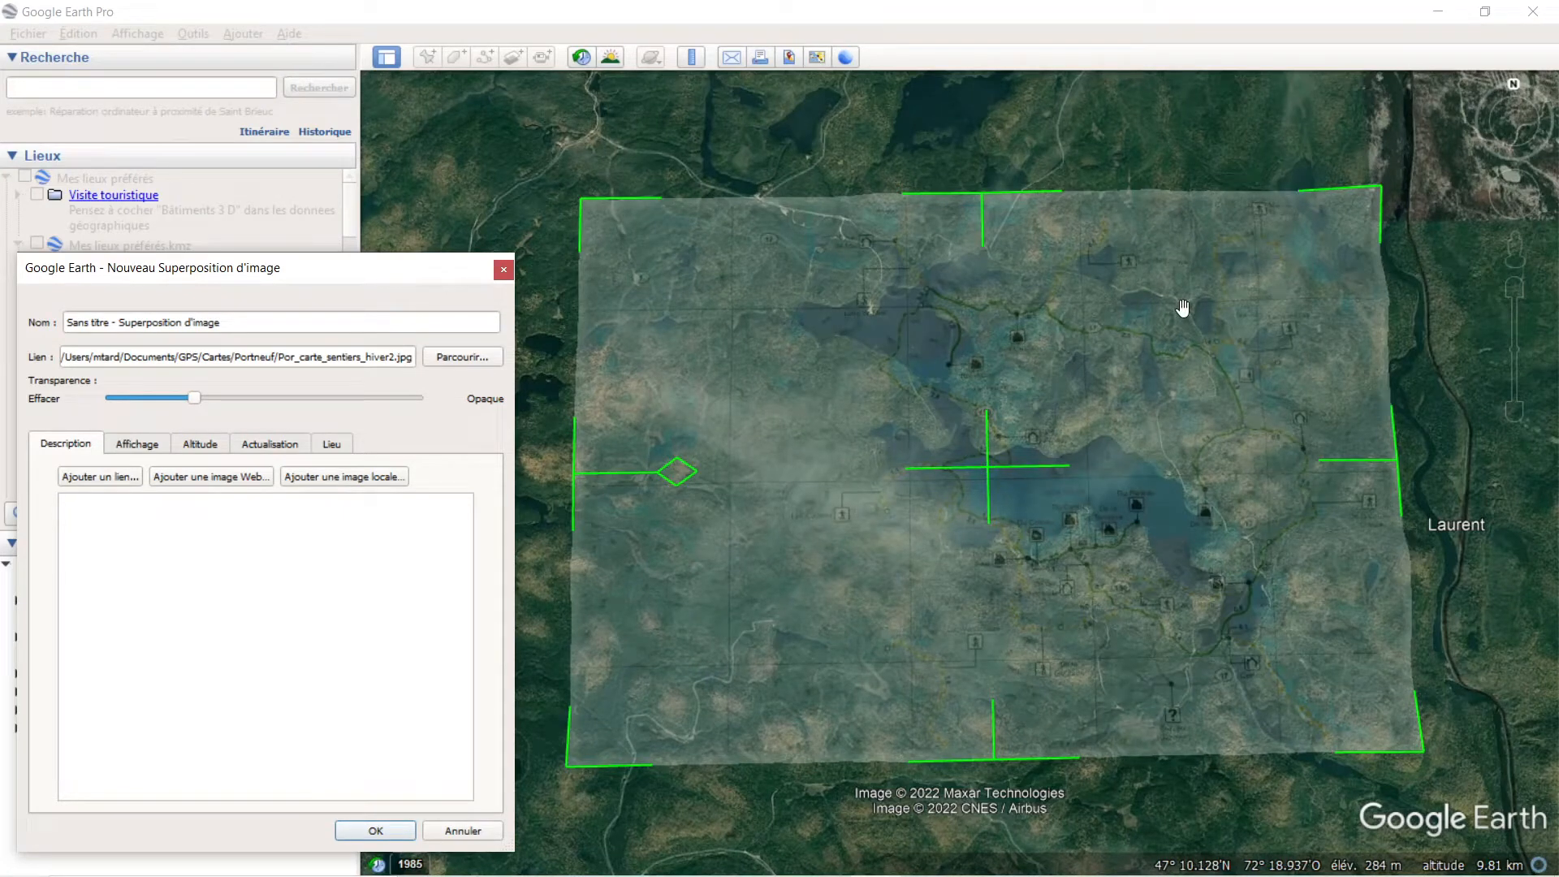
pyautogui.click(242, 582)
# - Narrow the overlay from its east side and extend its north edge to match the lake shapes in the imagery
pyautogui.moveTo(1383, 199); pyautogui.dragTo(1313, 198)
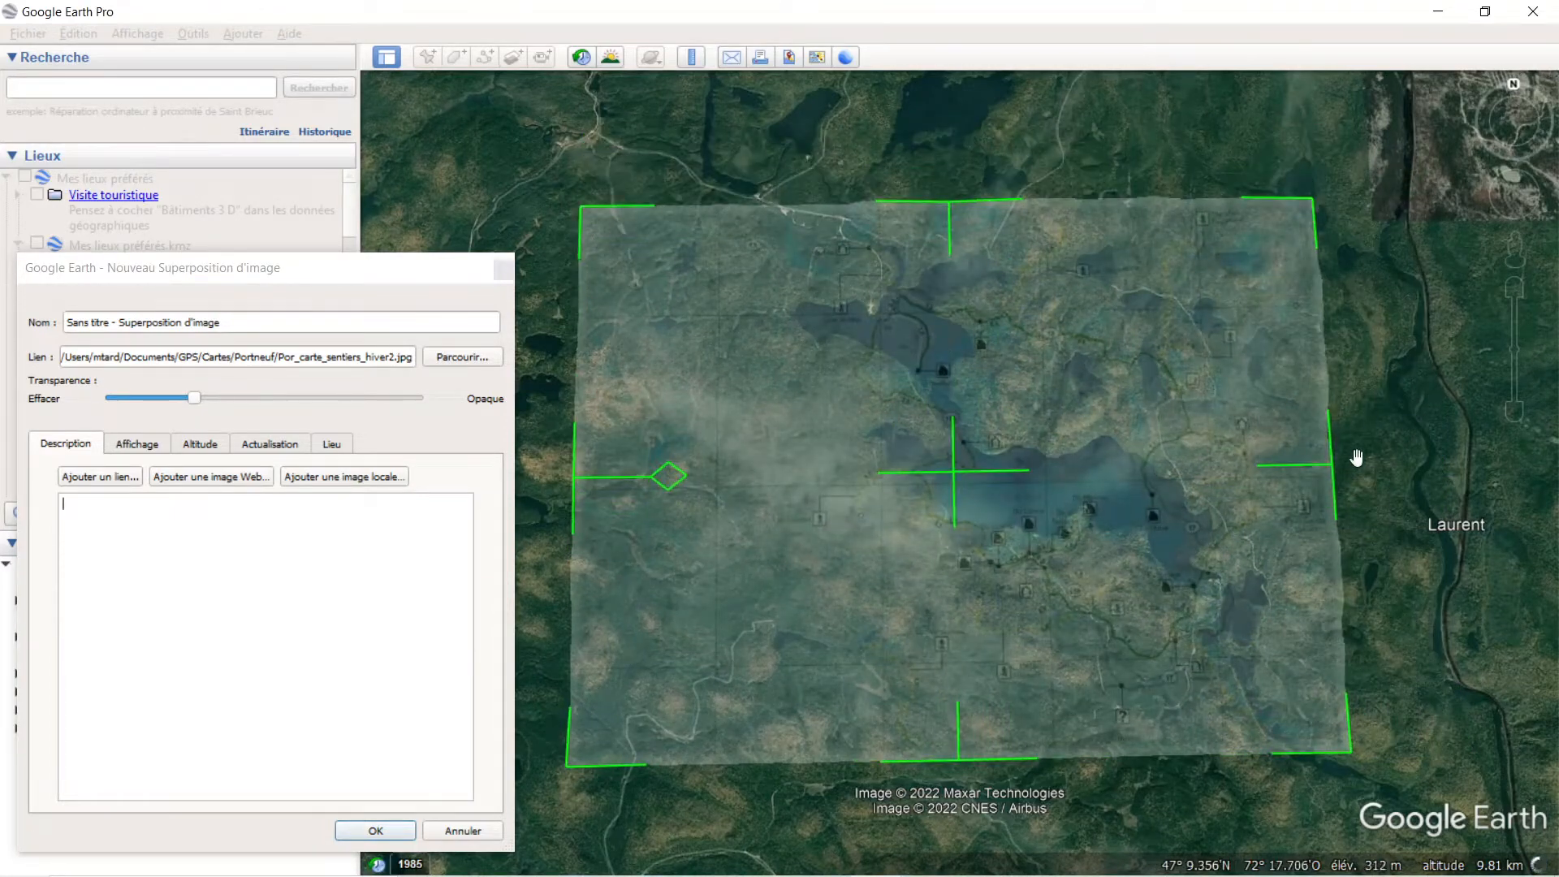
pyautogui.moveTo(1329, 471); pyautogui.dragTo(1281, 465)
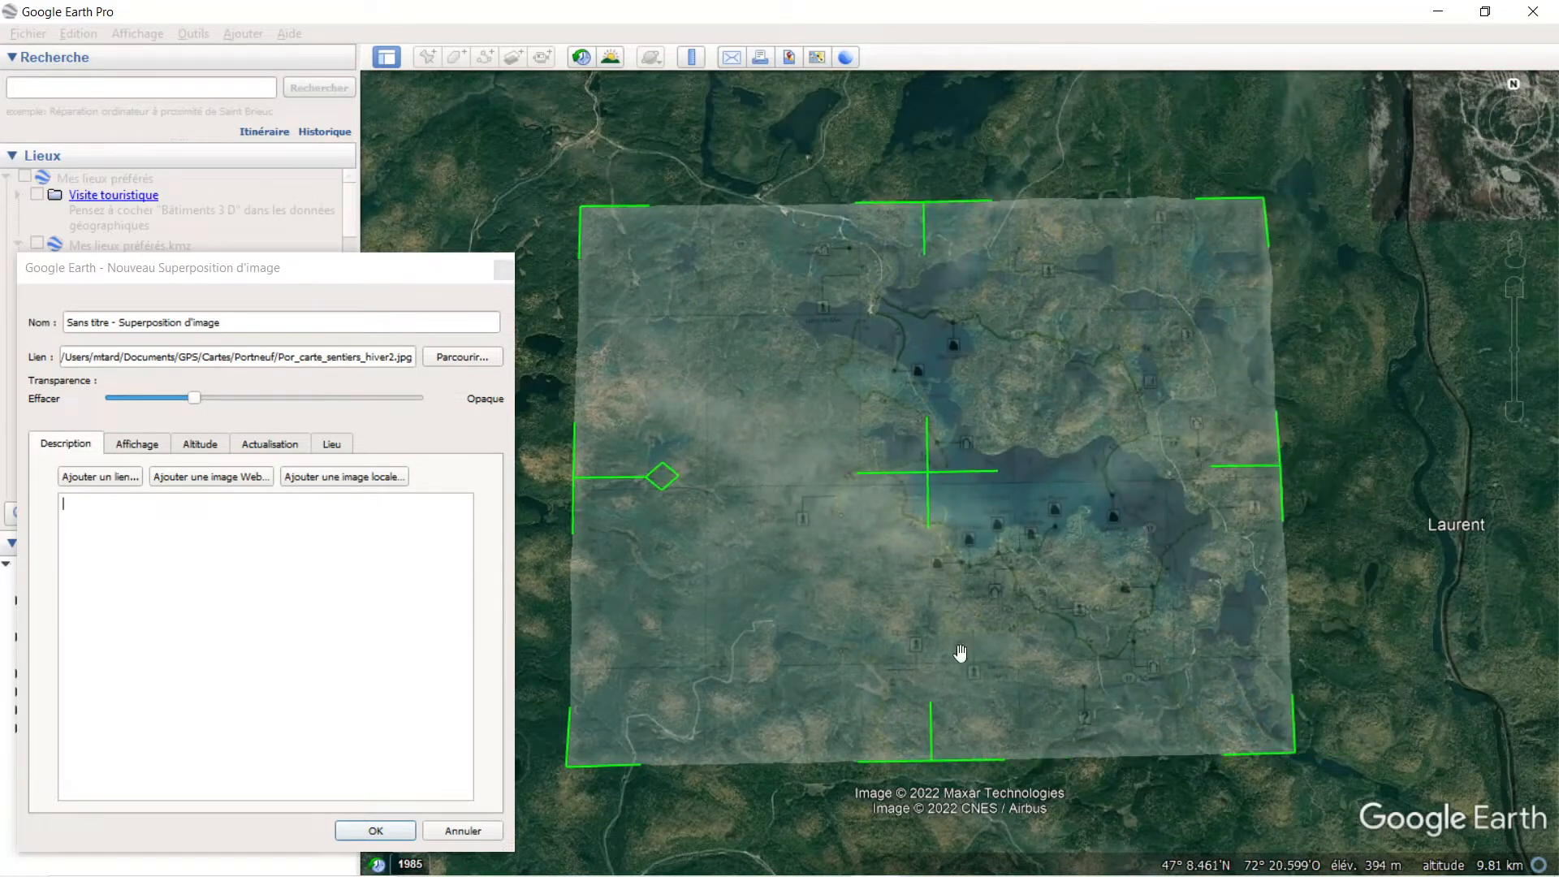
pyautogui.moveTo(923, 209)
pyautogui.mouseDown()
pyautogui.moveTo(918, 150)
pyautogui.moveTo(939, 222)
pyautogui.moveTo(946, 201)
pyautogui.mouseUp()
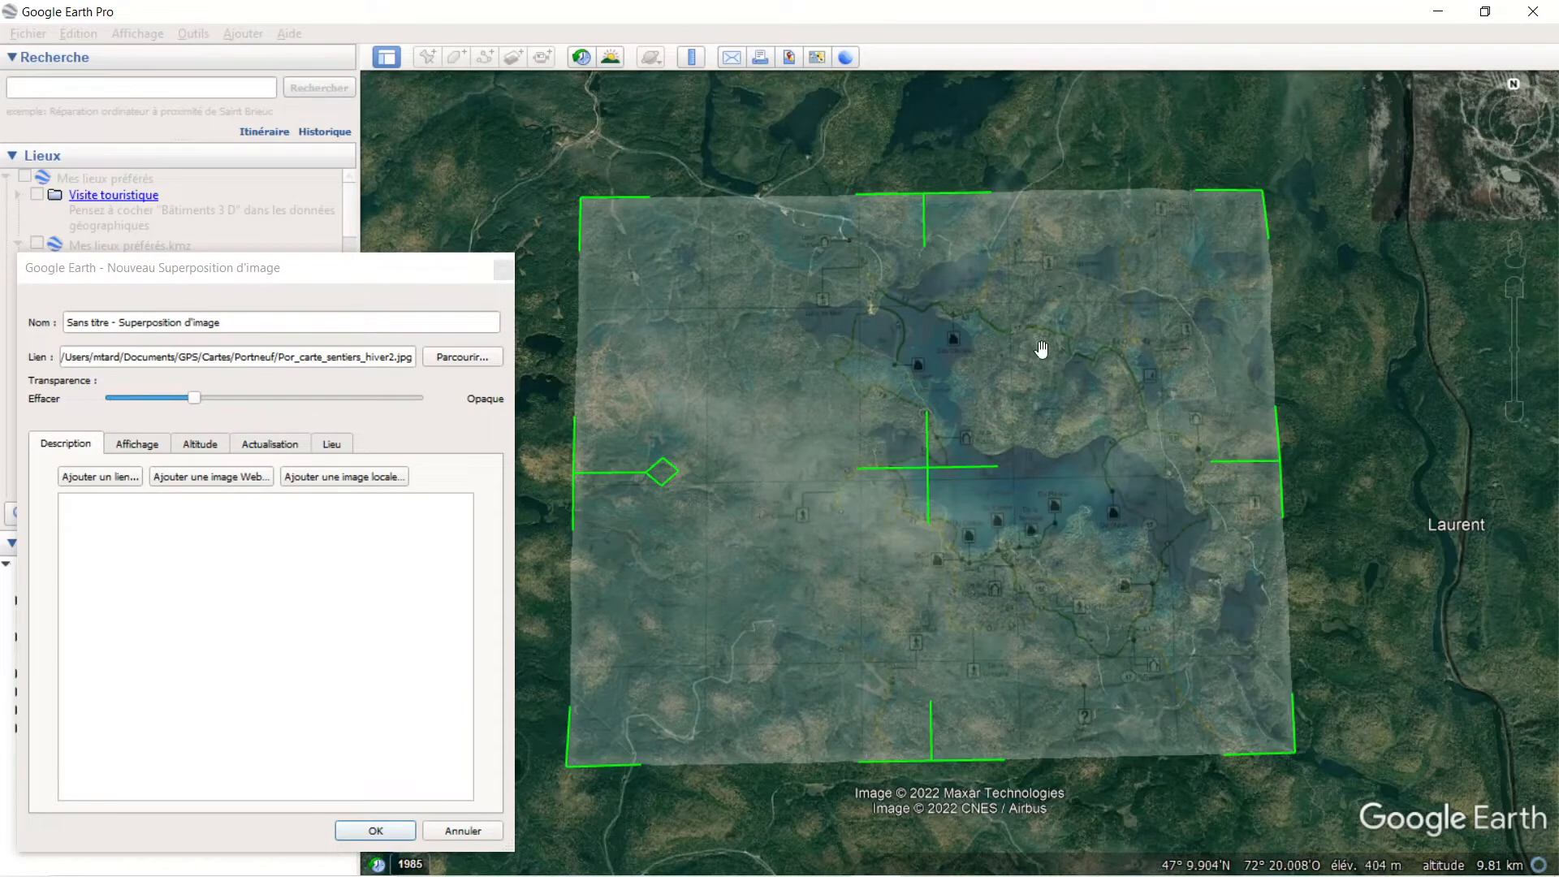
pyautogui.moveTo(1041, 351); pyautogui.dragTo(1082, 377)
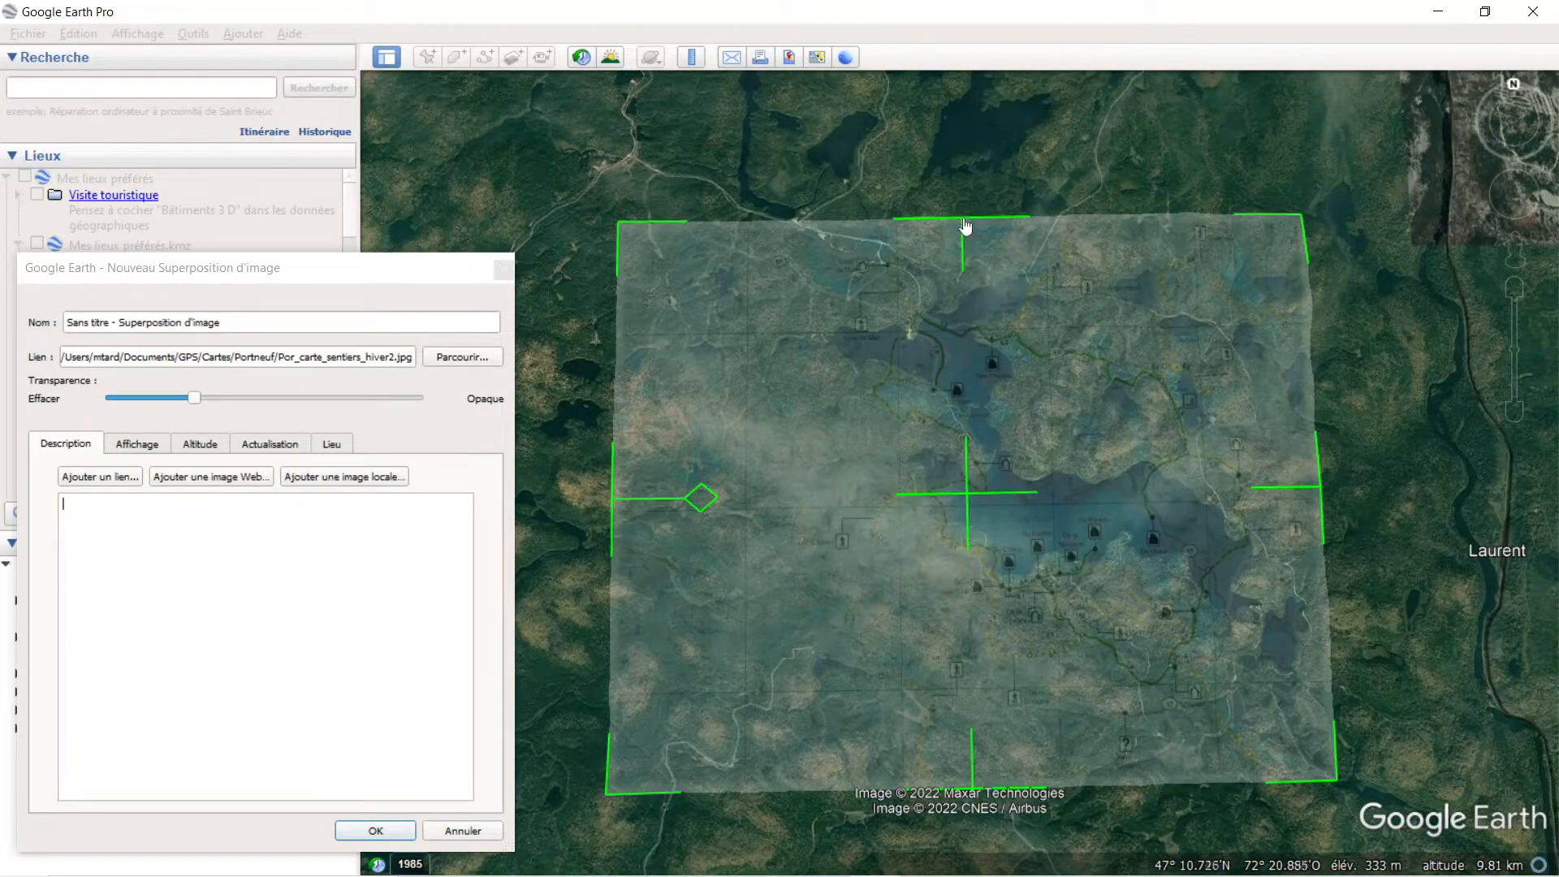
pyautogui.moveTo(965, 226); pyautogui.dragTo(964, 193)
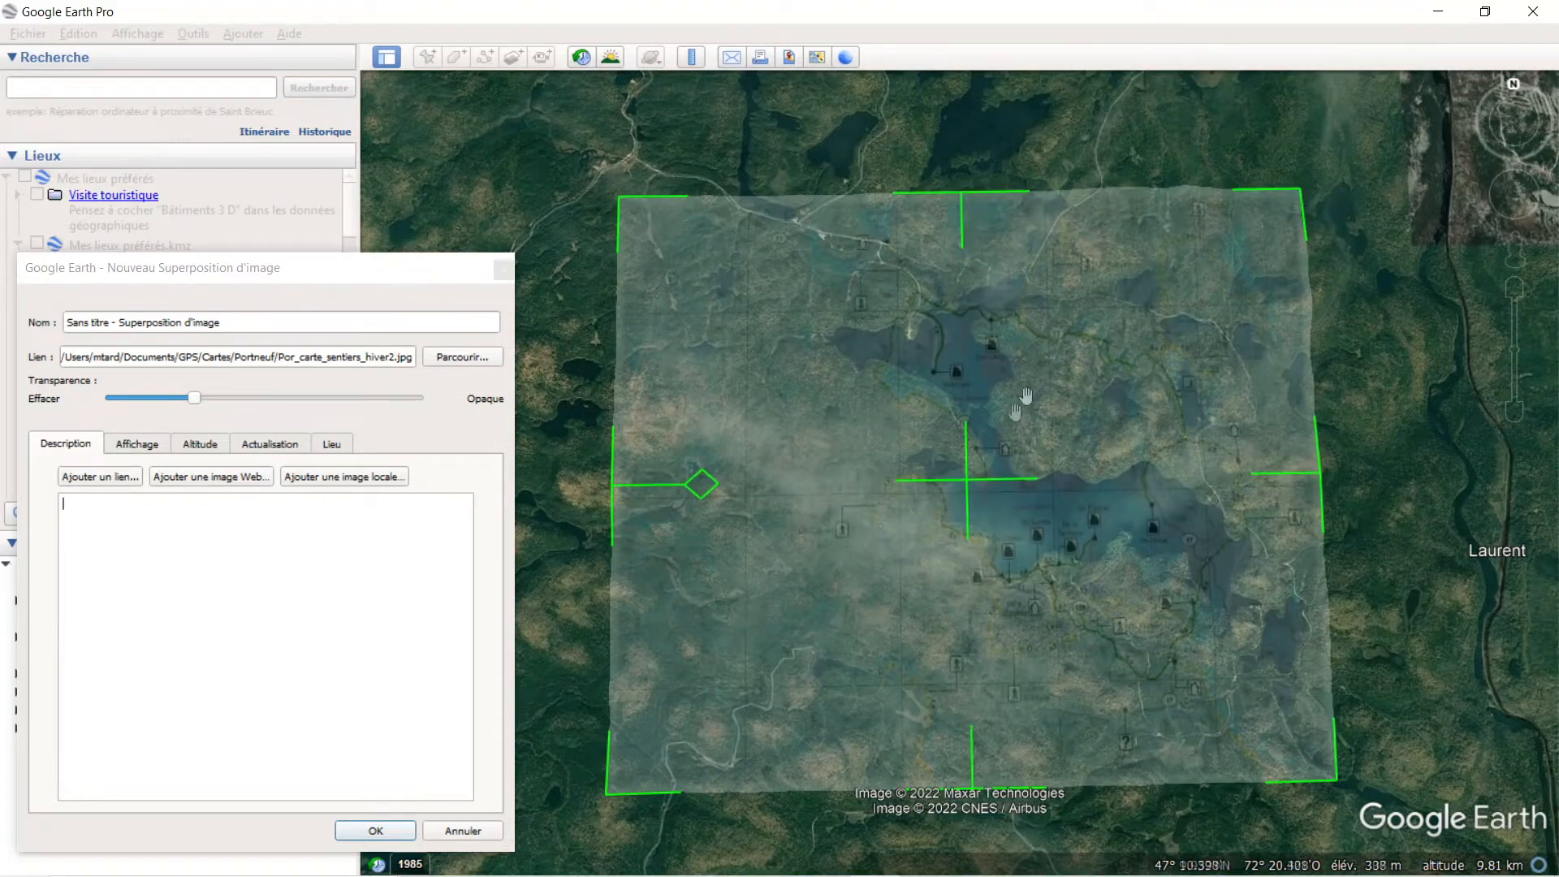
# - Move the overlay slightly east and rotate it a little to line its lakes up with the imagery
pyautogui.moveTo(965, 486); pyautogui.dragTo(1002, 489)
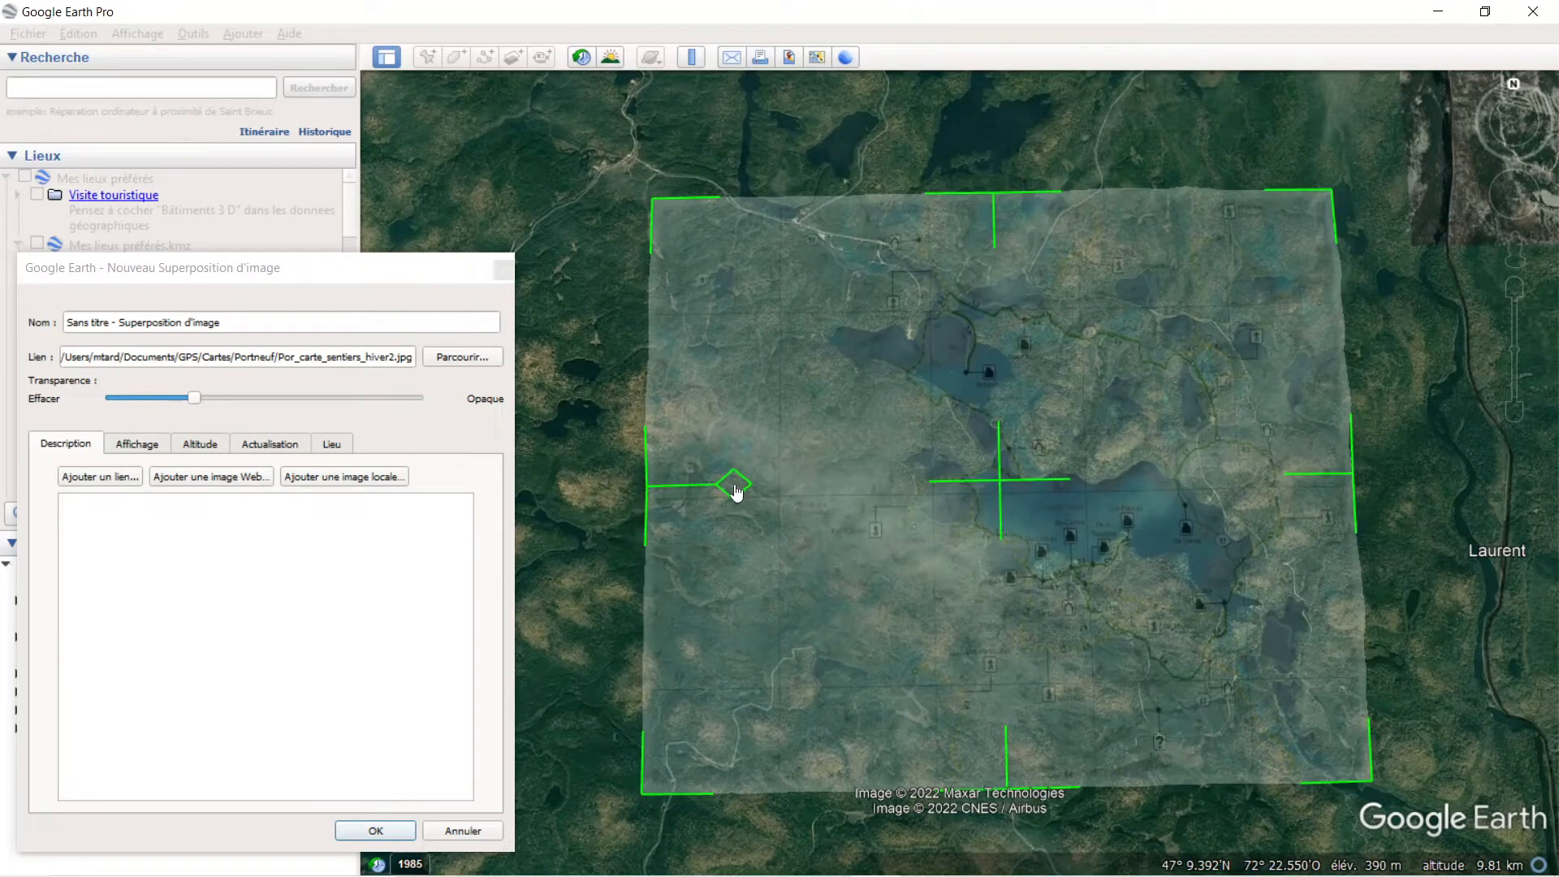
pyautogui.moveTo(736, 492); pyautogui.dragTo(734, 488)
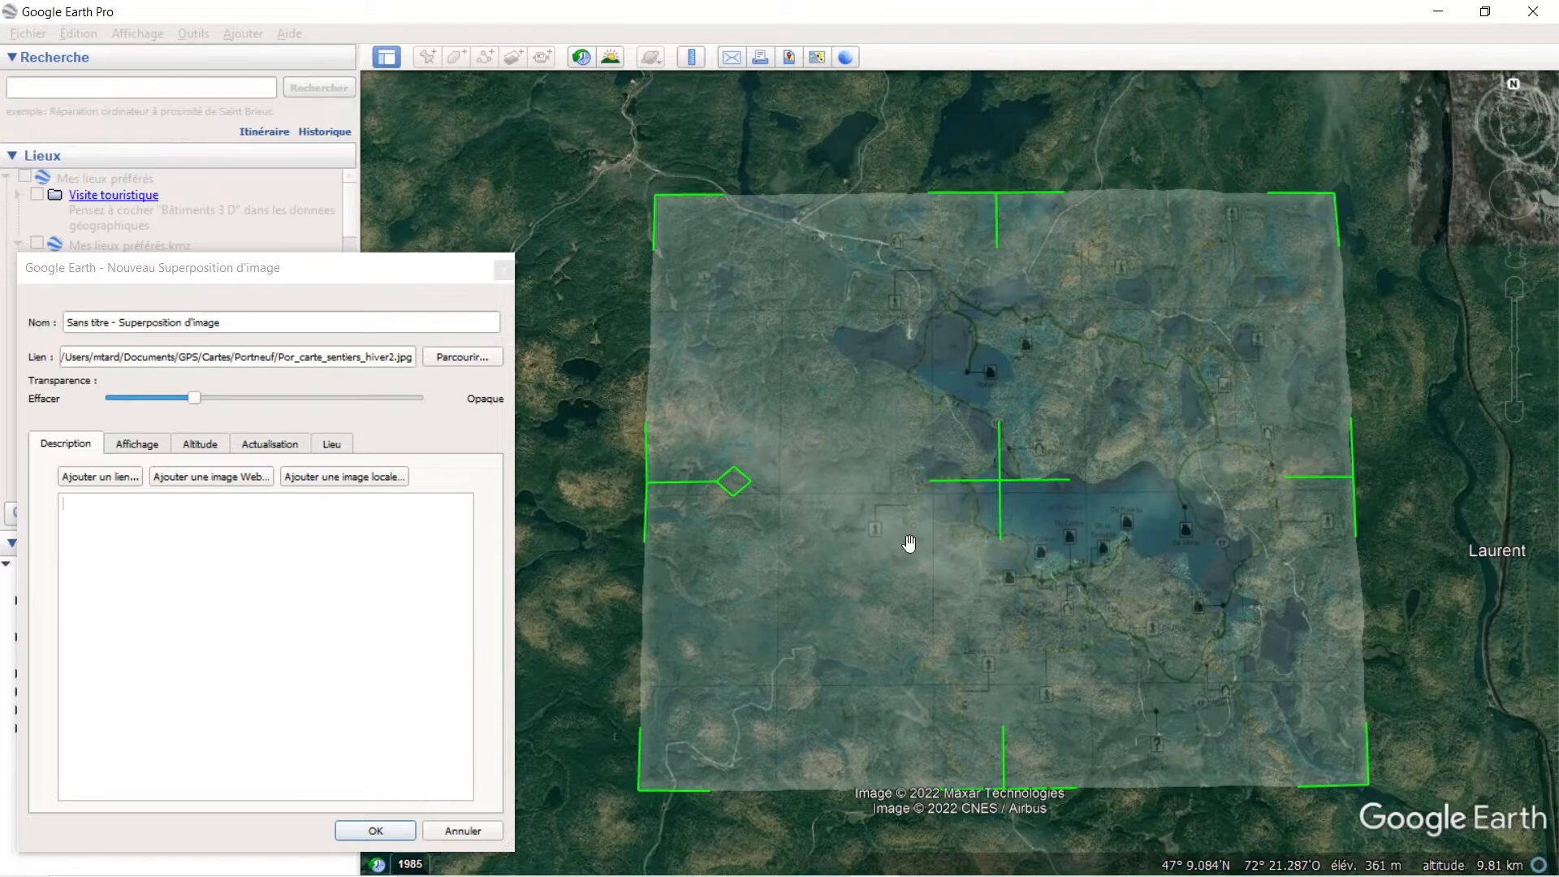
pyautogui.moveTo(1159, 599); pyautogui.dragTo(1136, 561)
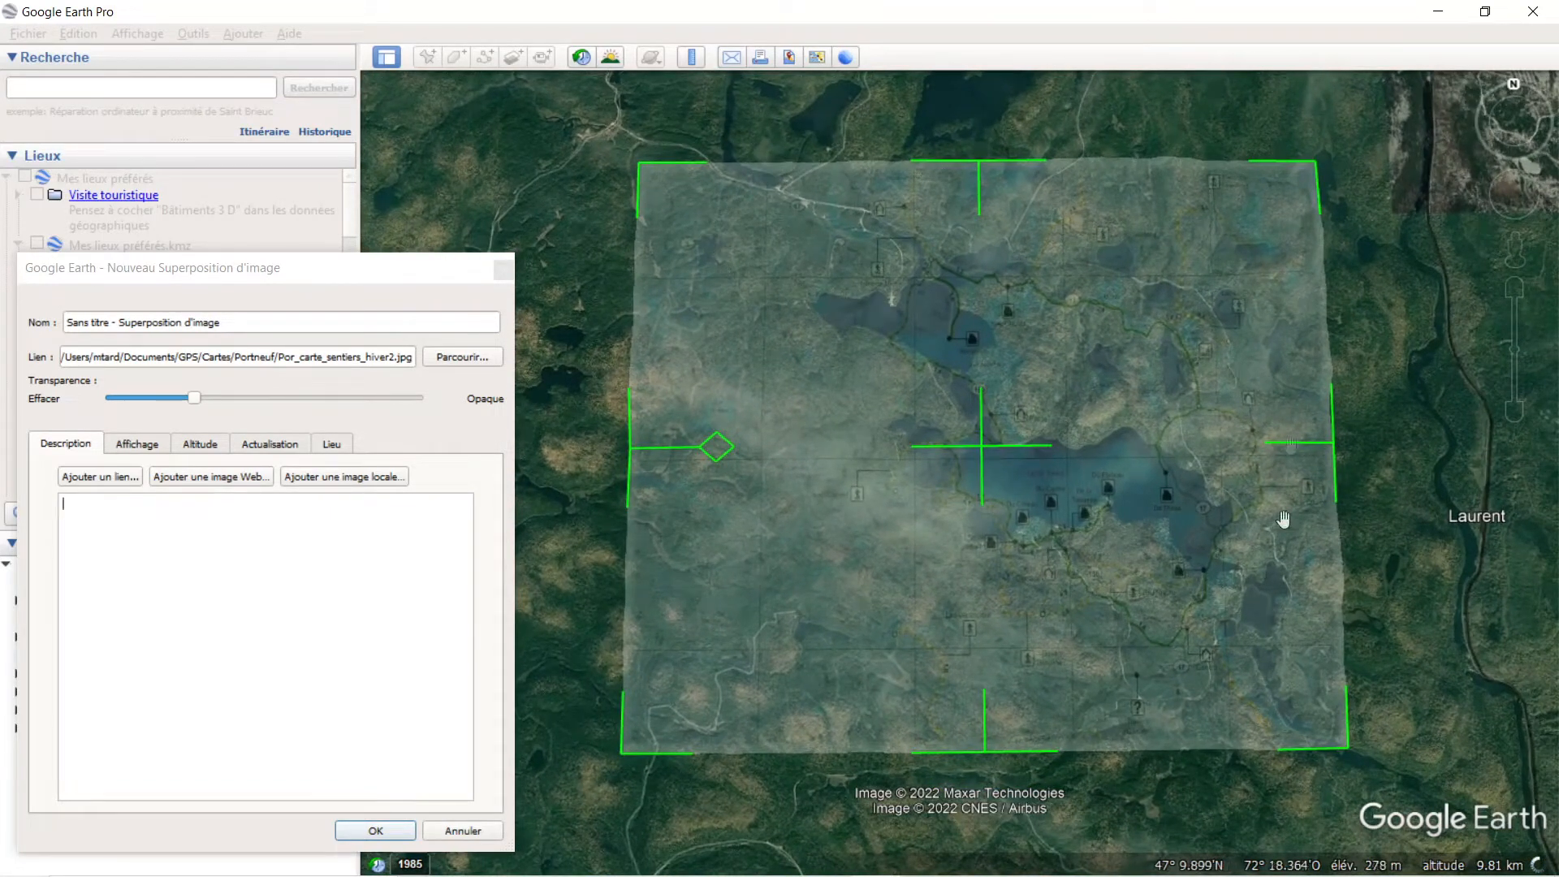
# - Shrink the overlay from its northwest corner and compare it with the imagery at full transparency and full opacity
pyautogui.moveTo(642, 177); pyautogui.dragTo(834, 316)
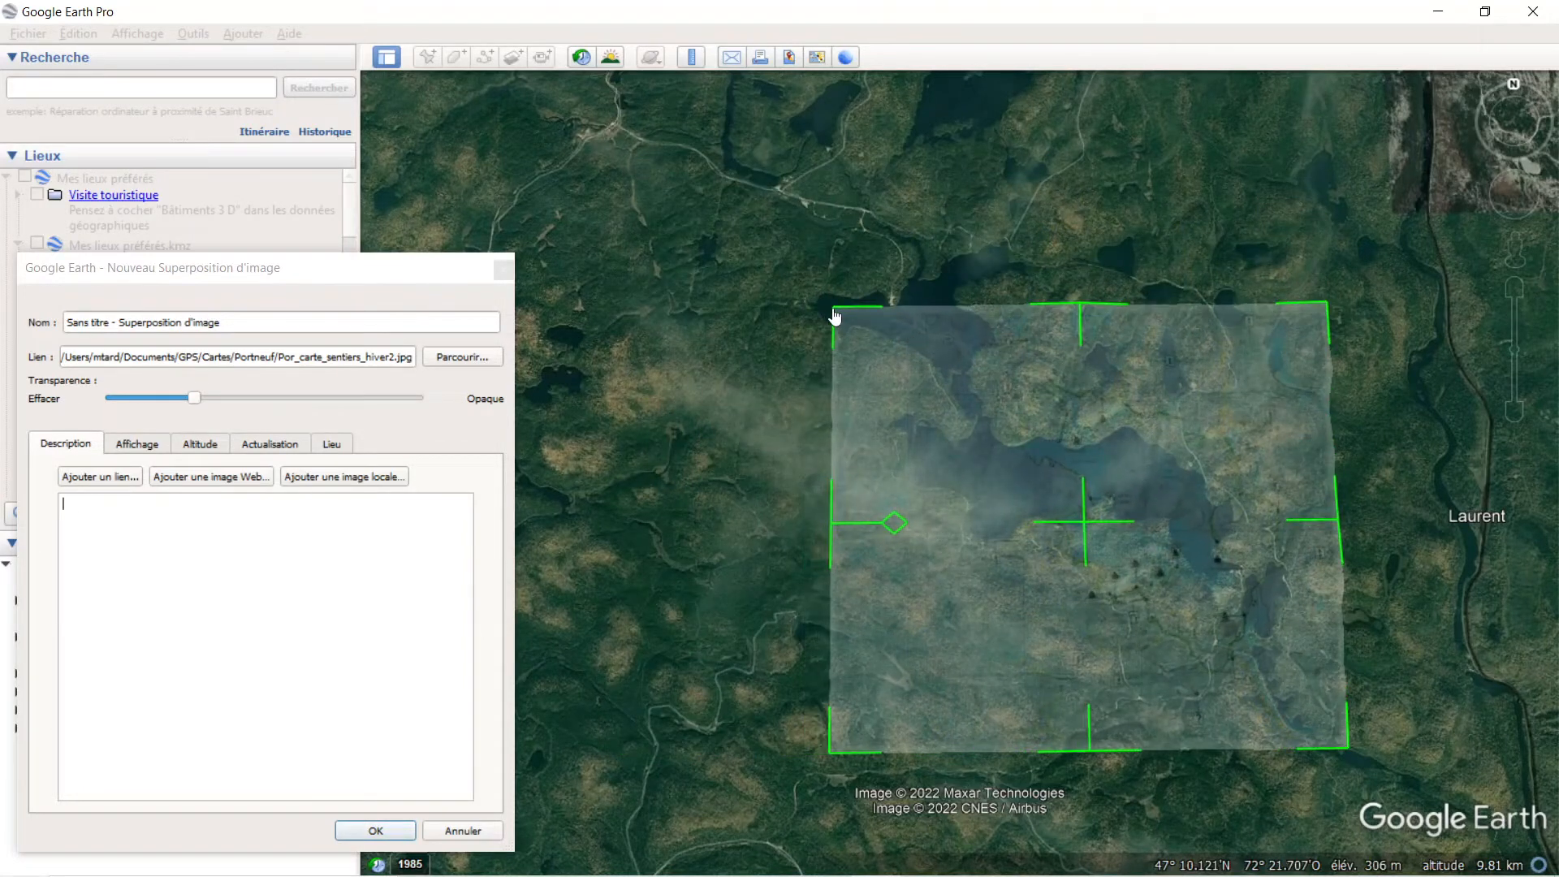
pyautogui.moveTo(192, 400); pyautogui.dragTo(103, 402)
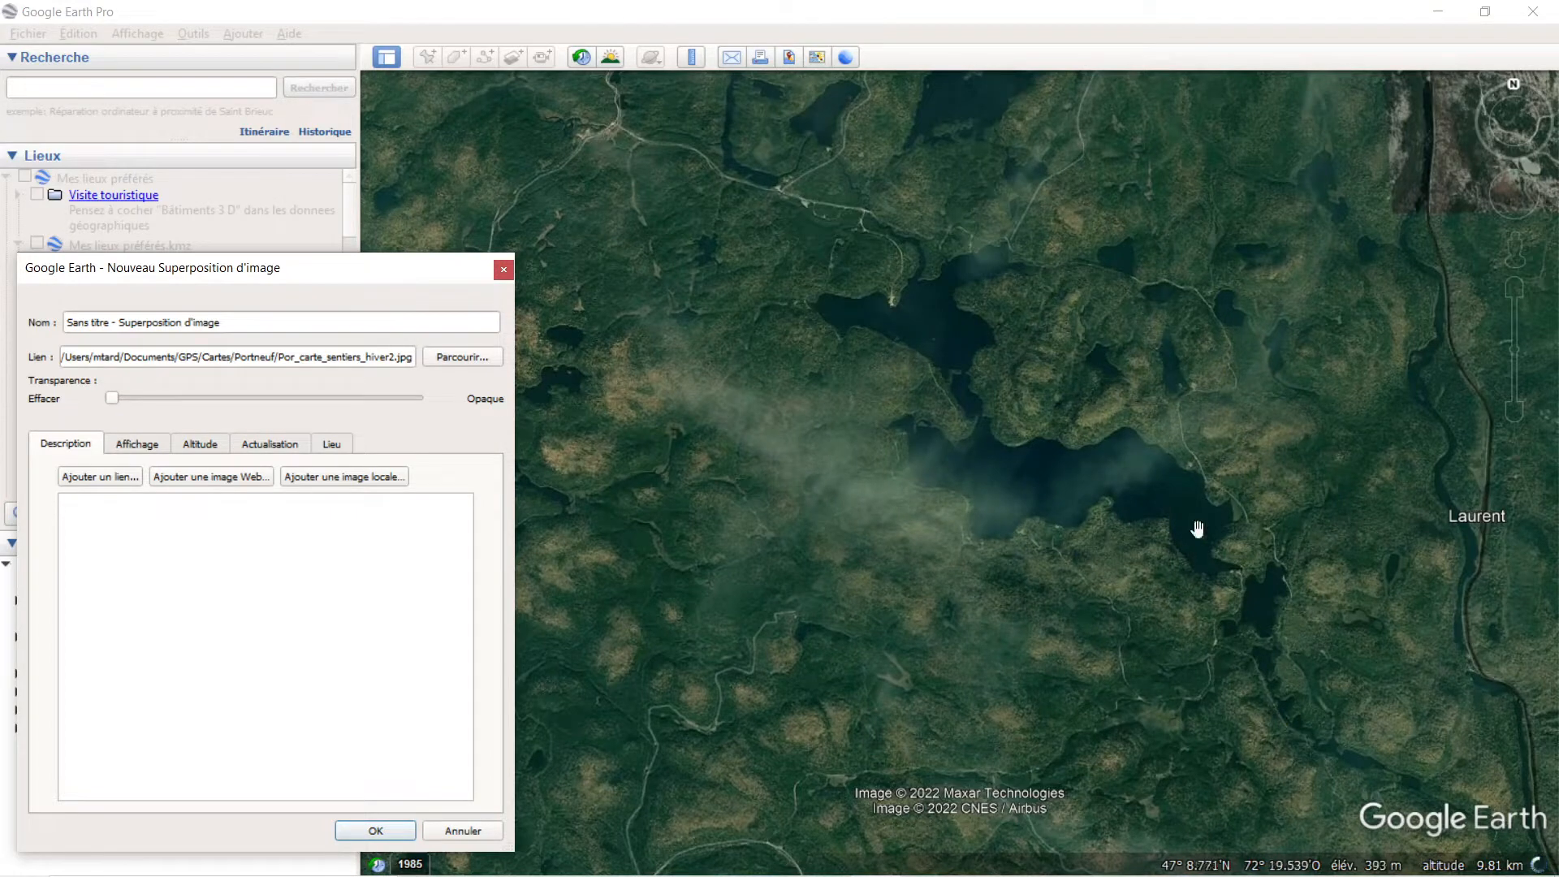
pyautogui.moveTo(114, 398); pyautogui.dragTo(416, 397)
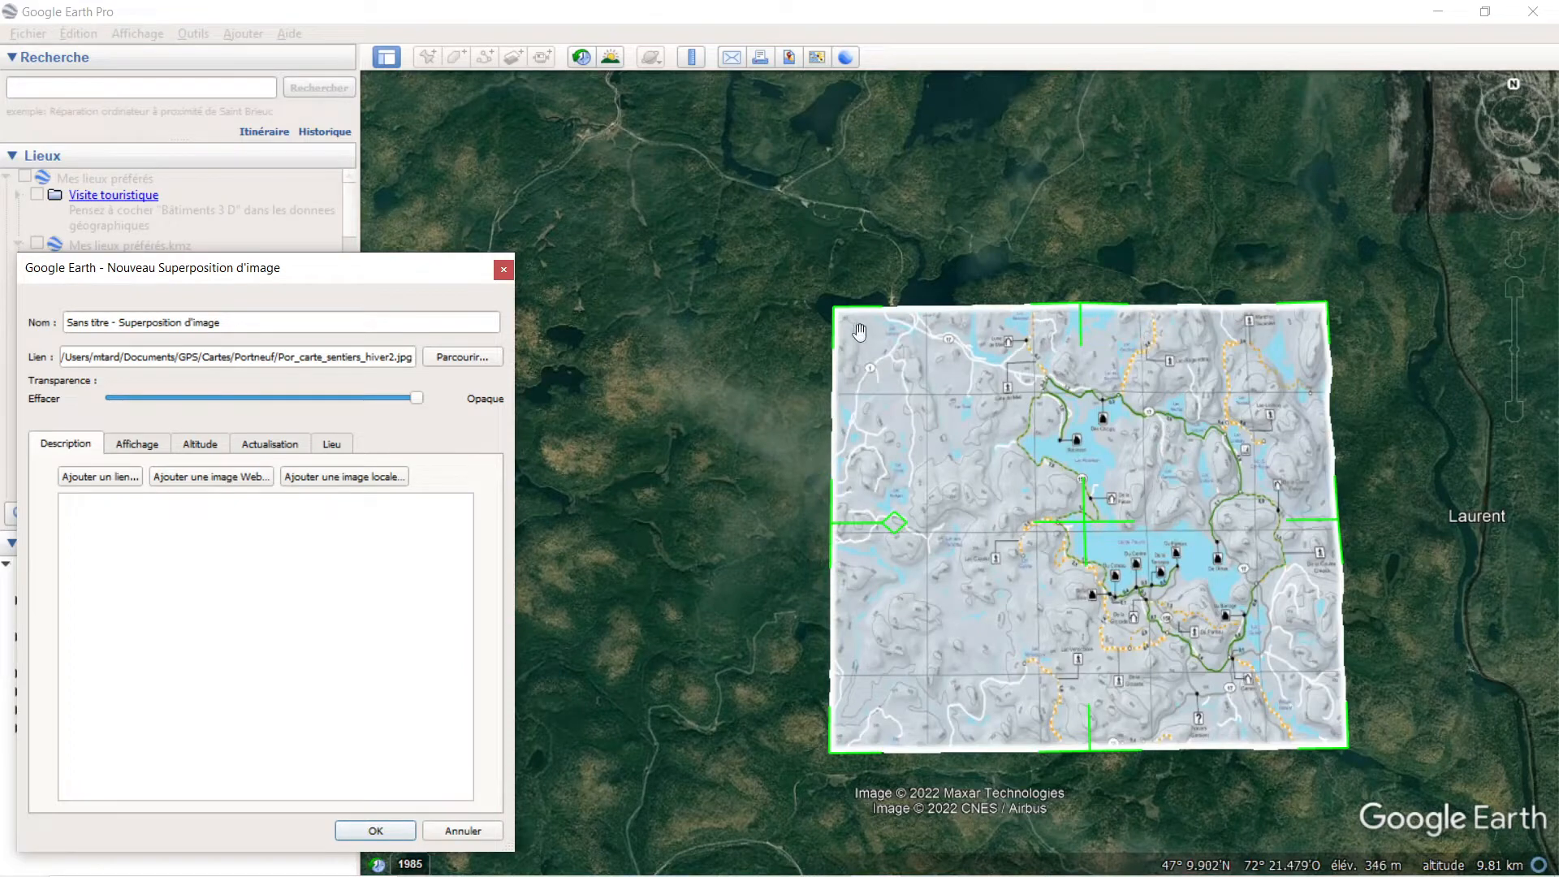
# - Enlarge the fully opaque overlay from its northwest corner and reposition it over the lakes
pyautogui.moveTo(833, 307); pyautogui.dragTo(559, 131)
pyautogui.moveTo(939, 426); pyautogui.dragTo(995, 475)
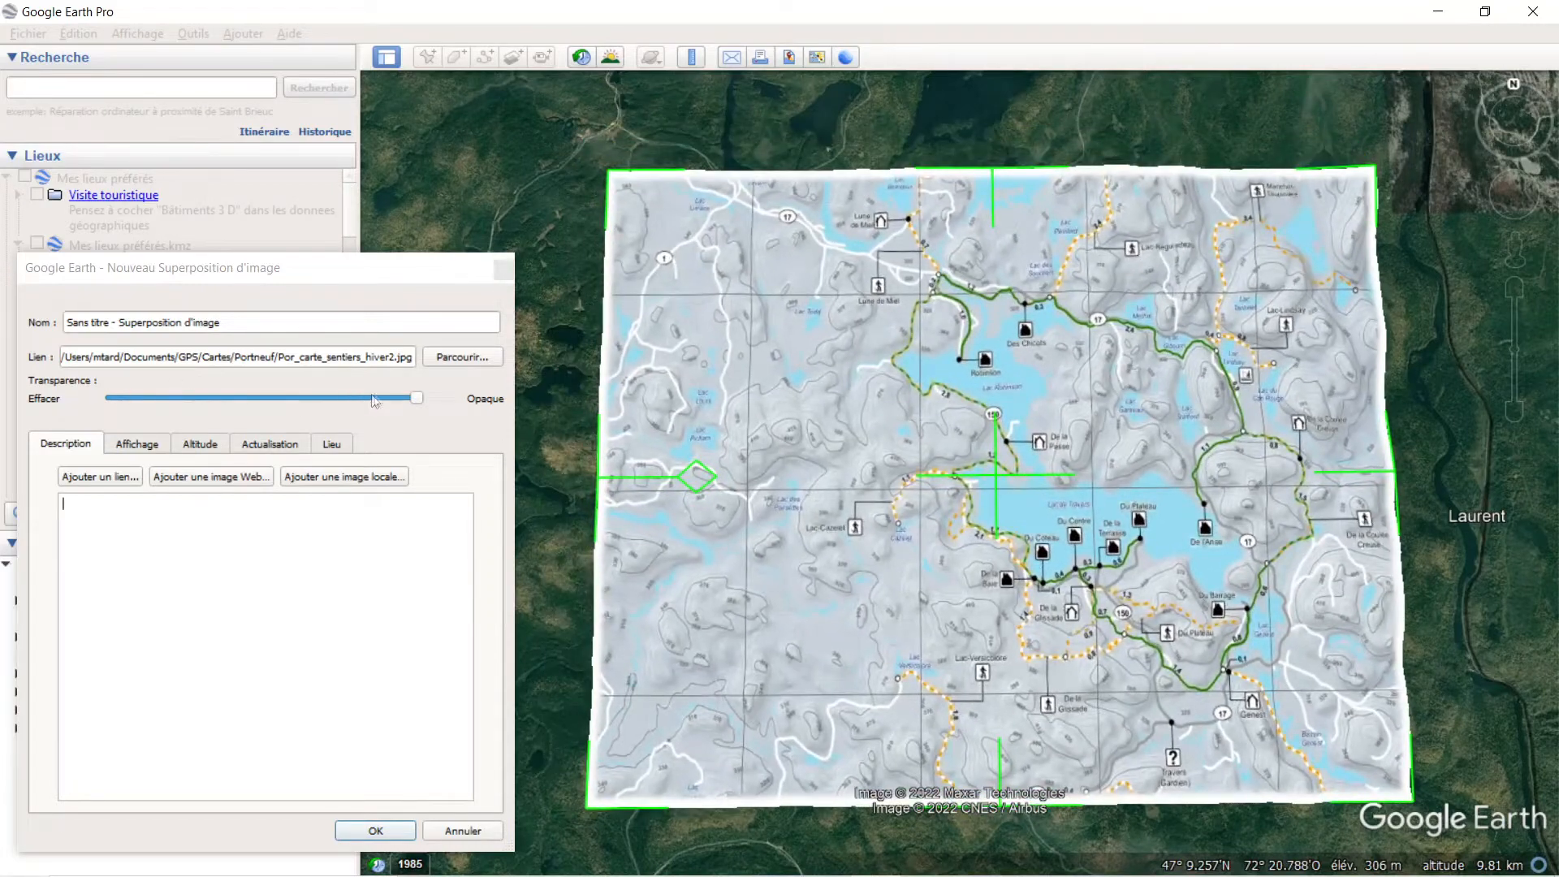
pyautogui.moveTo(421, 398)
pyautogui.mouseDown()
pyautogui.moveTo(144, 398)
pyautogui.moveTo(443, 395)
pyautogui.mouseUp()
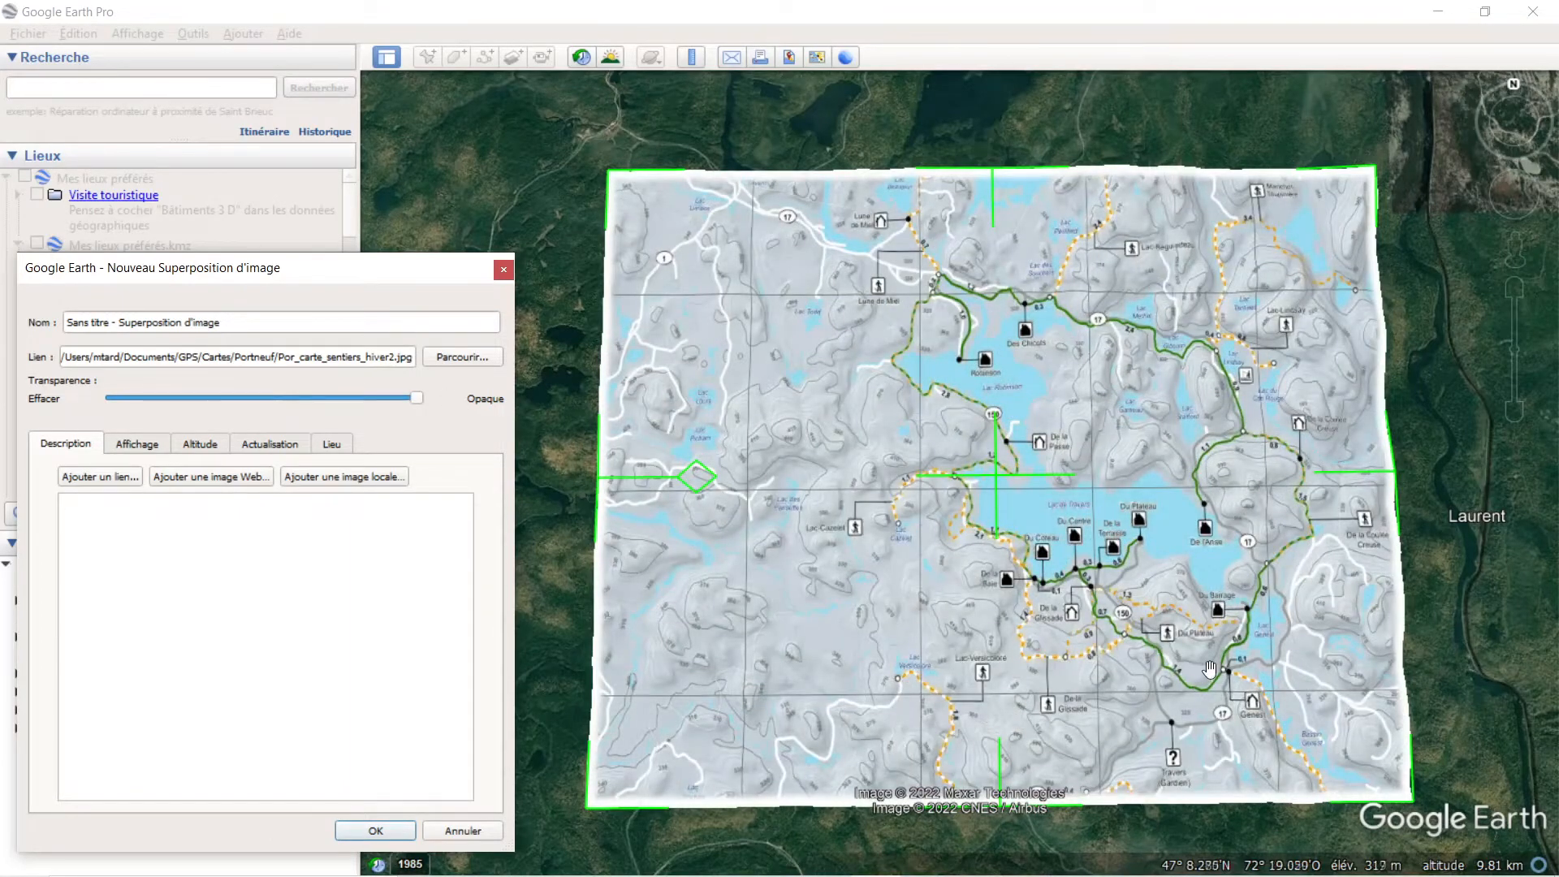
pyautogui.moveTo(1209, 670); pyautogui.dragTo(1229, 682)
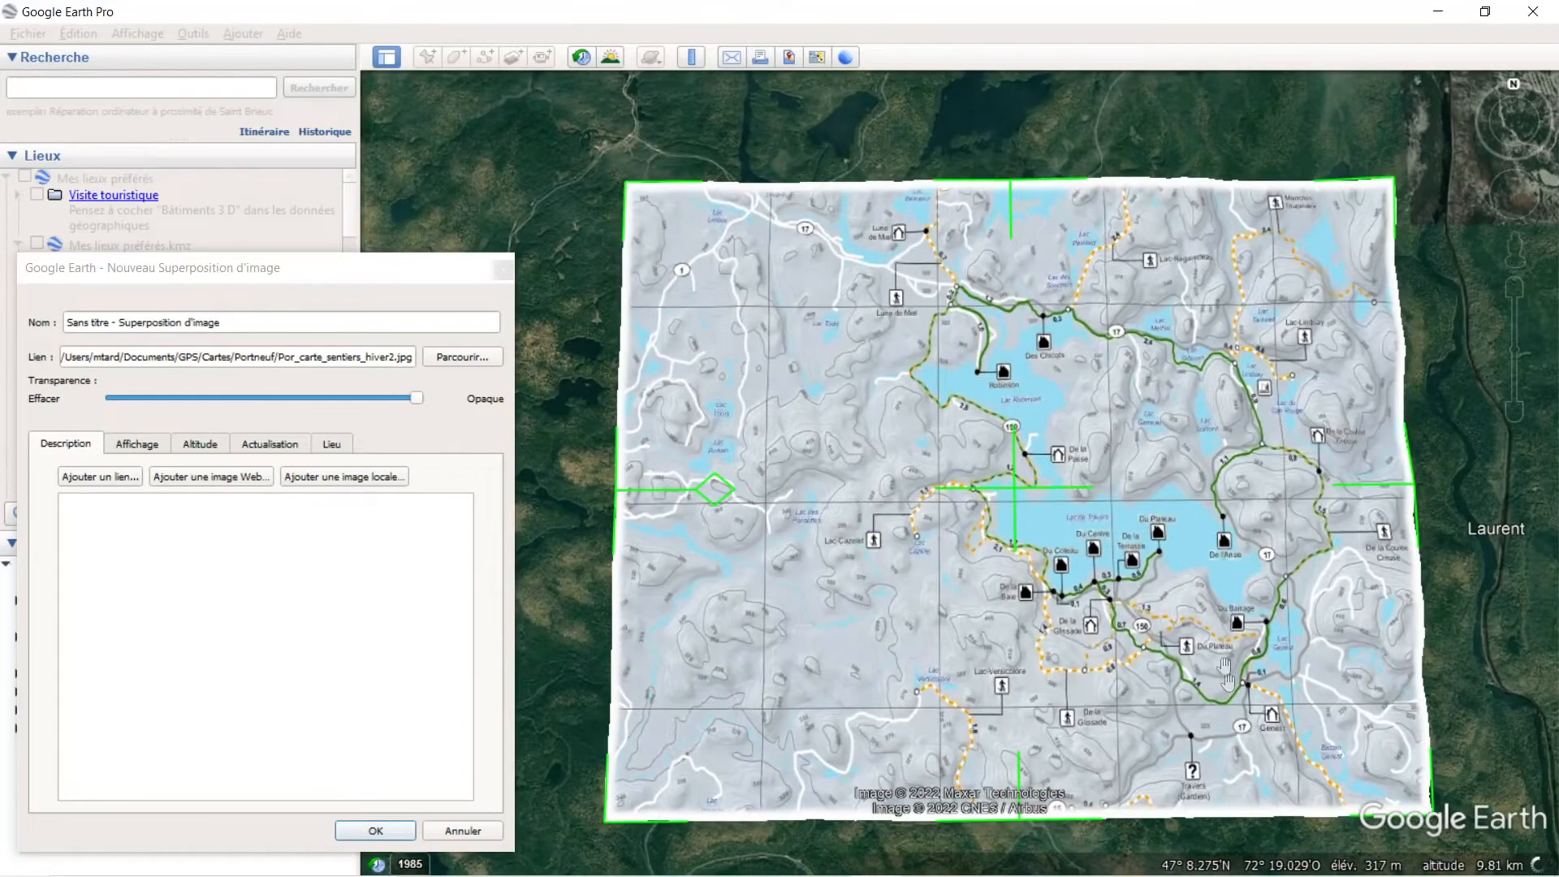
pyautogui.moveTo(1018, 497); pyautogui.dragTo(965, 436)
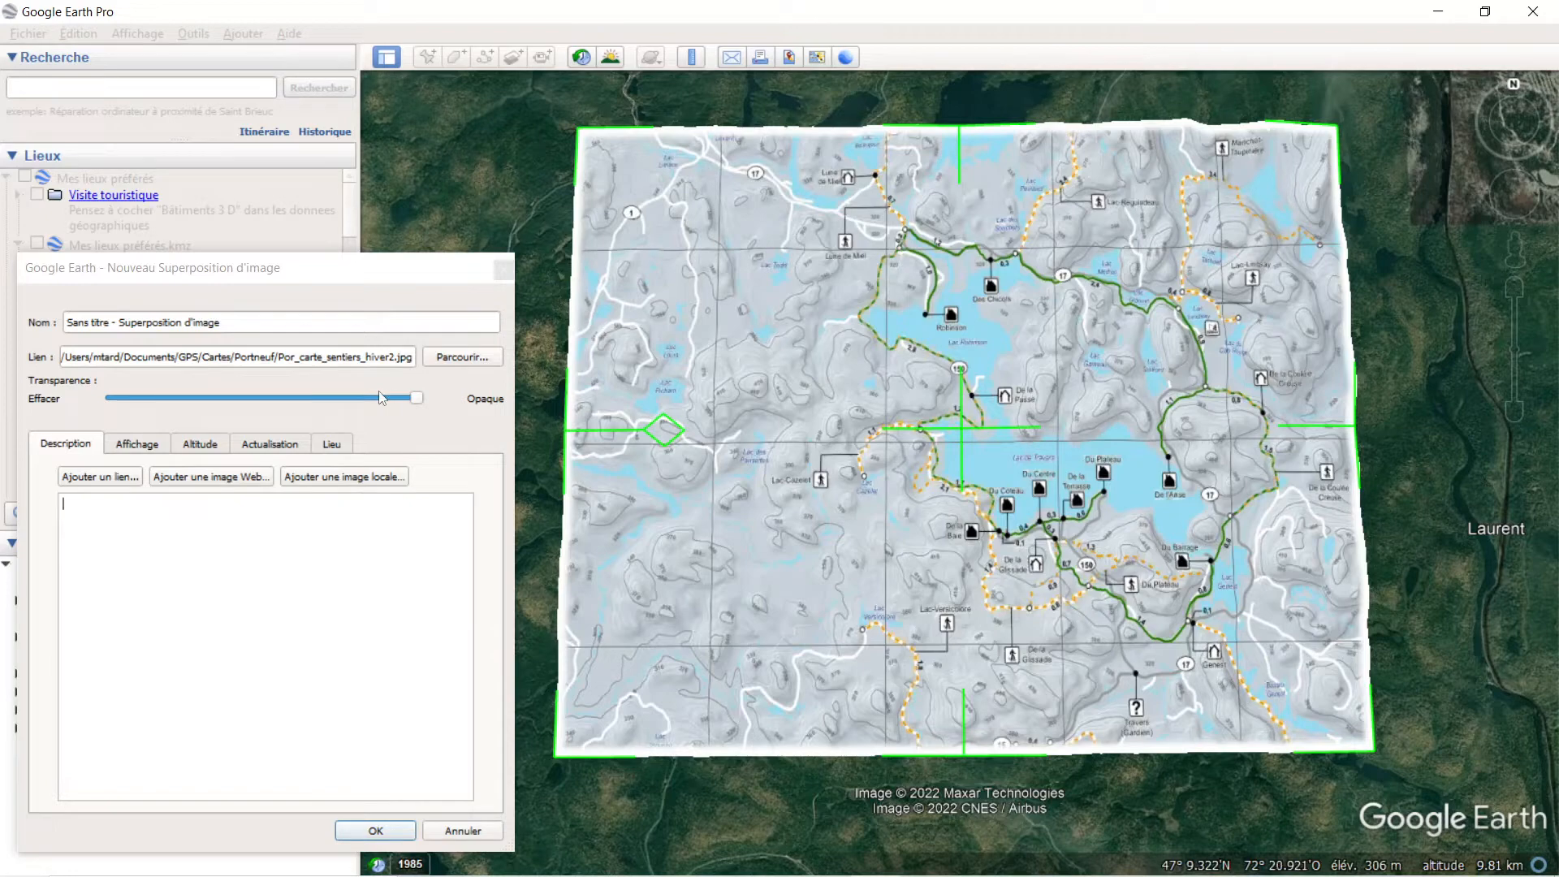
# - Set the overlay to about half opacity, then stretch its southeast corner outward and nudge its northwest corner inward
pyautogui.moveTo(415, 398); pyautogui.dragTo(151, 401)
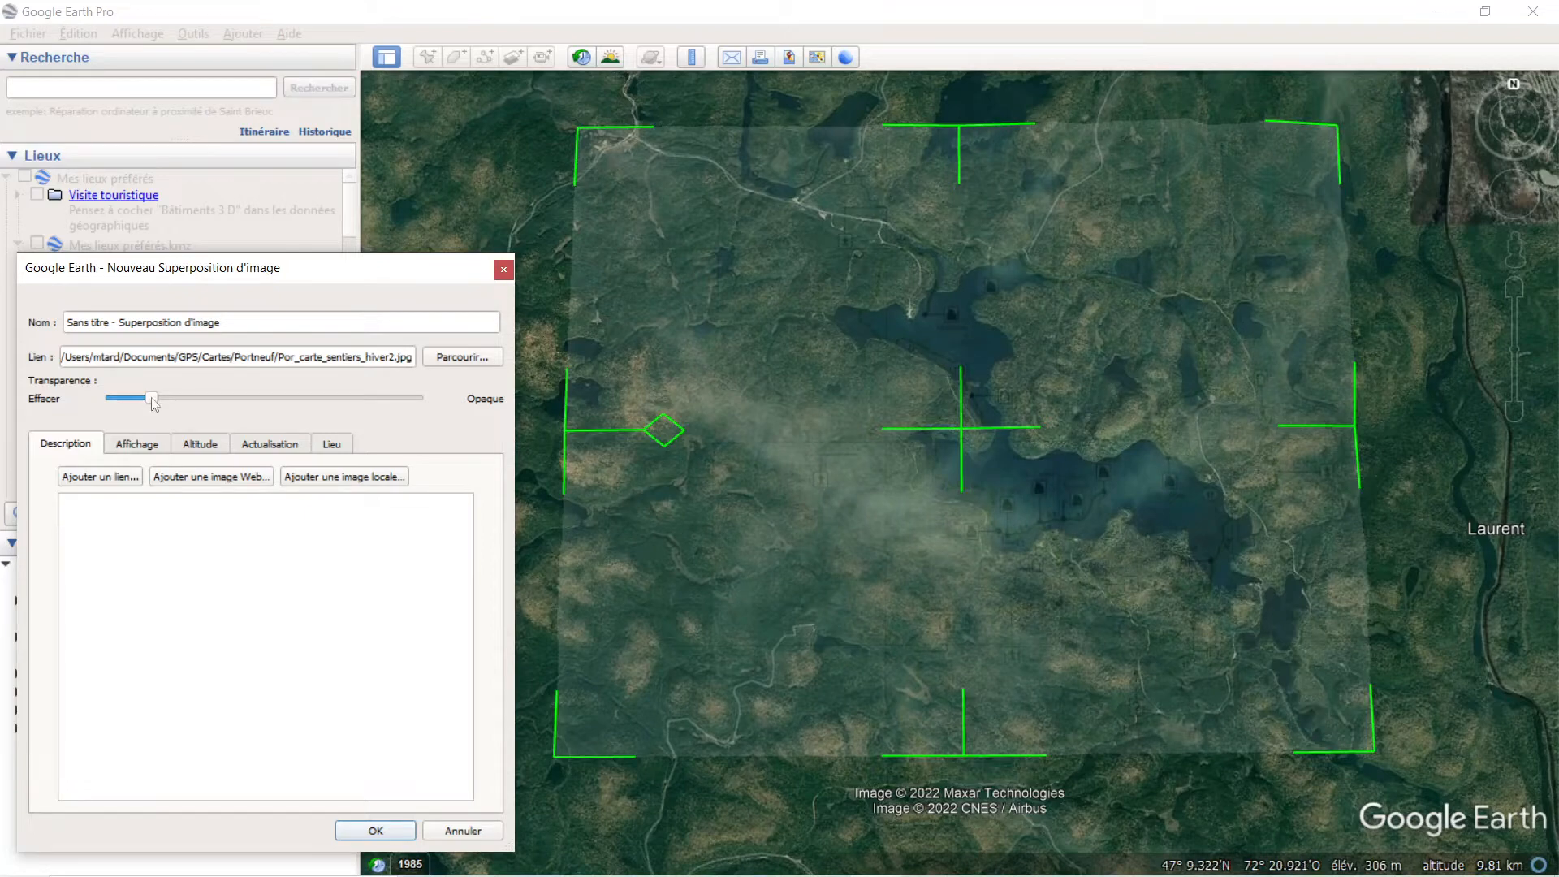
pyautogui.moveTo(156, 394); pyautogui.dragTo(430, 388)
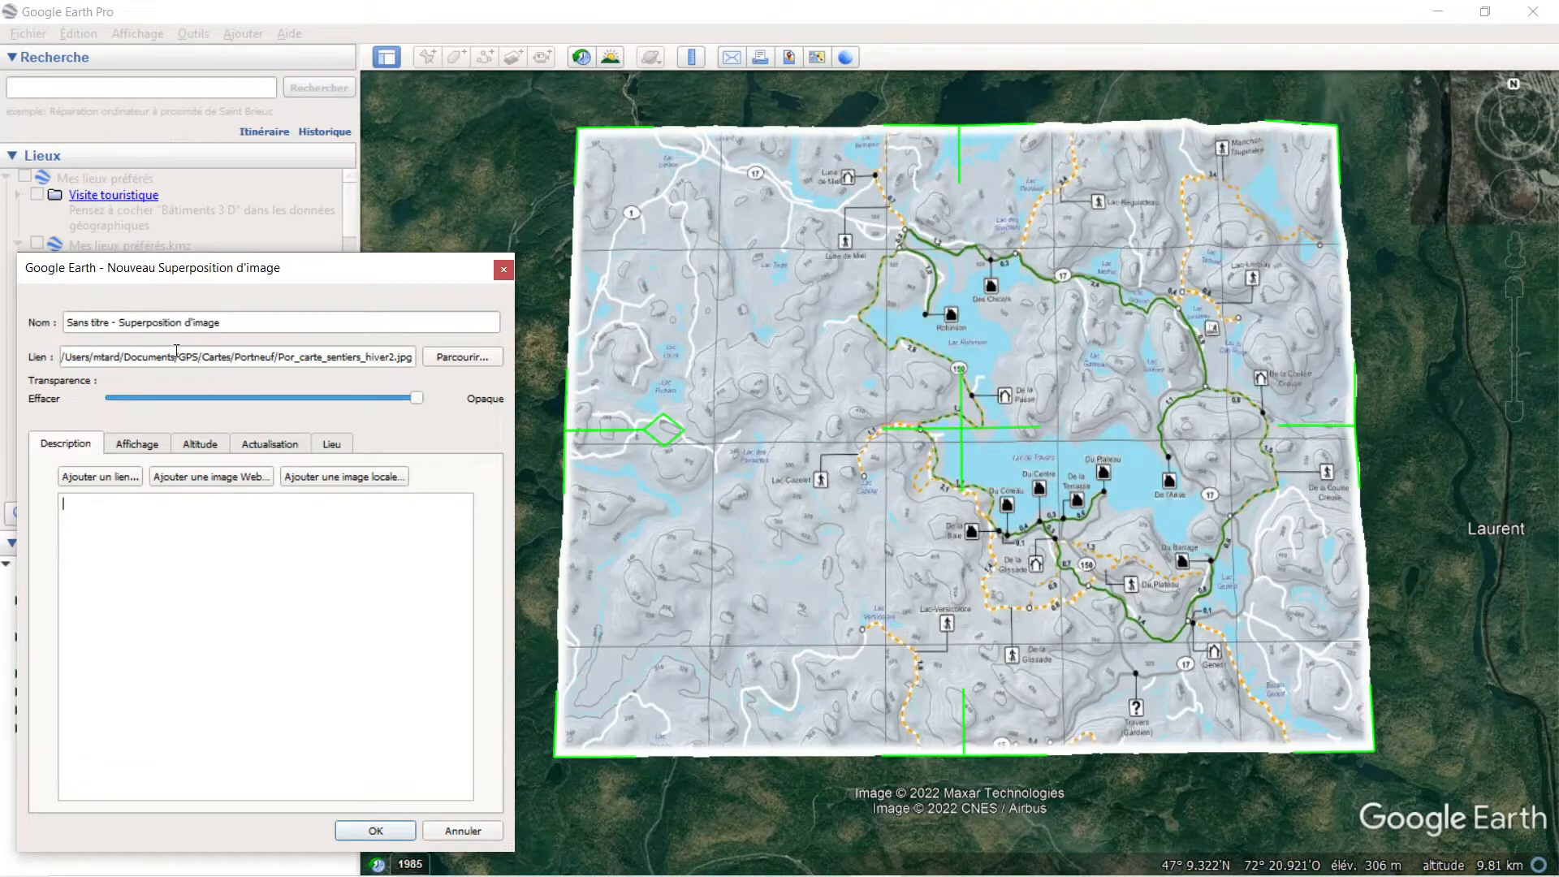
pyautogui.moveTo(422, 399); pyautogui.dragTo(334, 397)
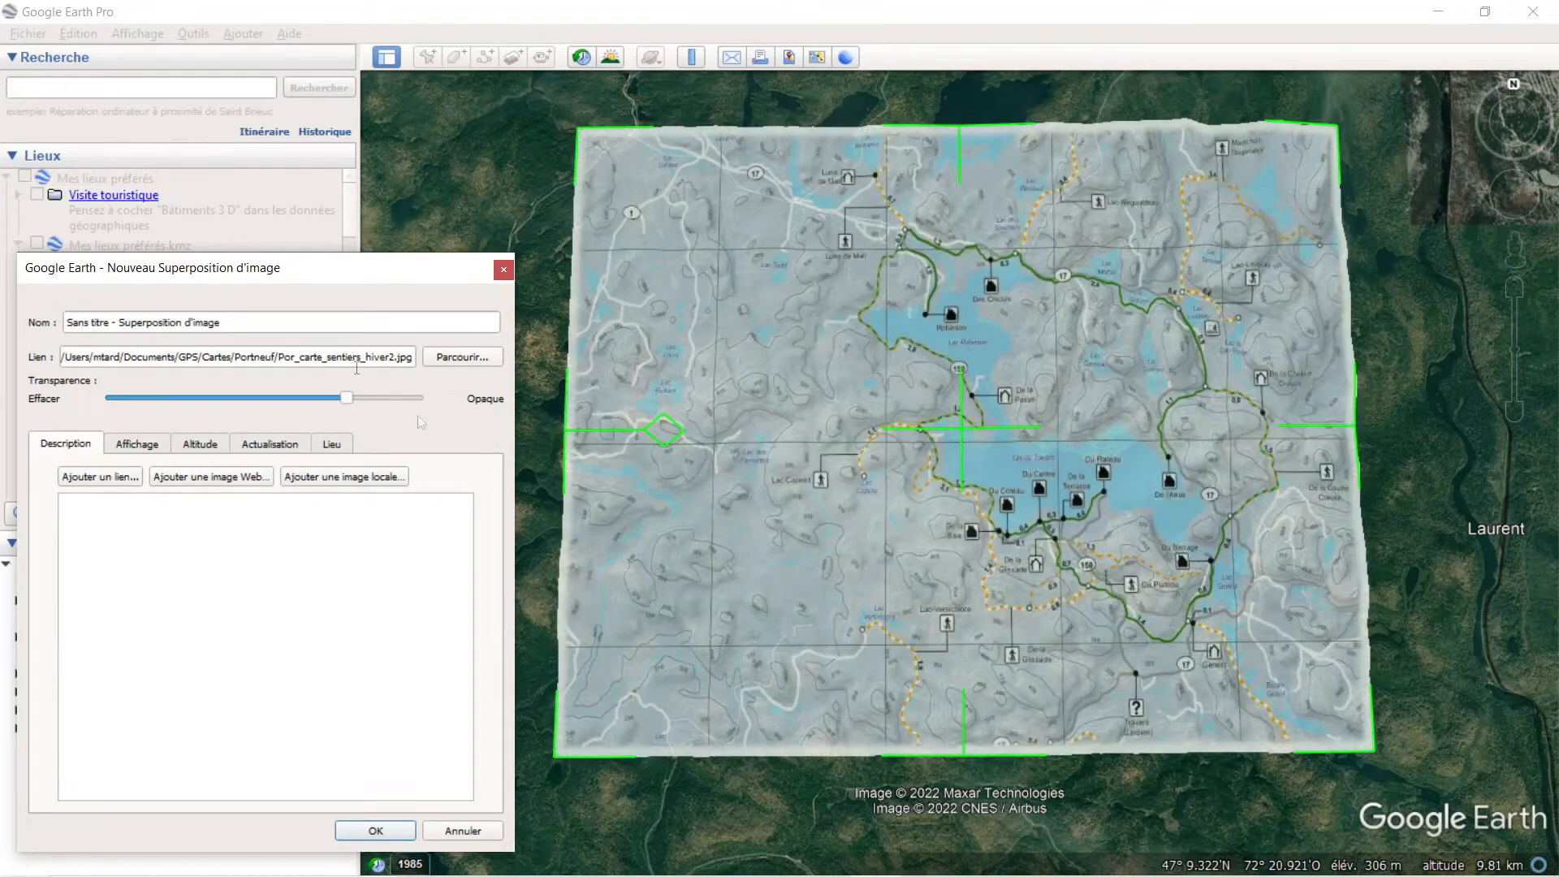
pyautogui.moveTo(354, 406); pyautogui.dragTo(263, 411)
pyautogui.moveTo(1374, 754); pyautogui.dragTo(1425, 794)
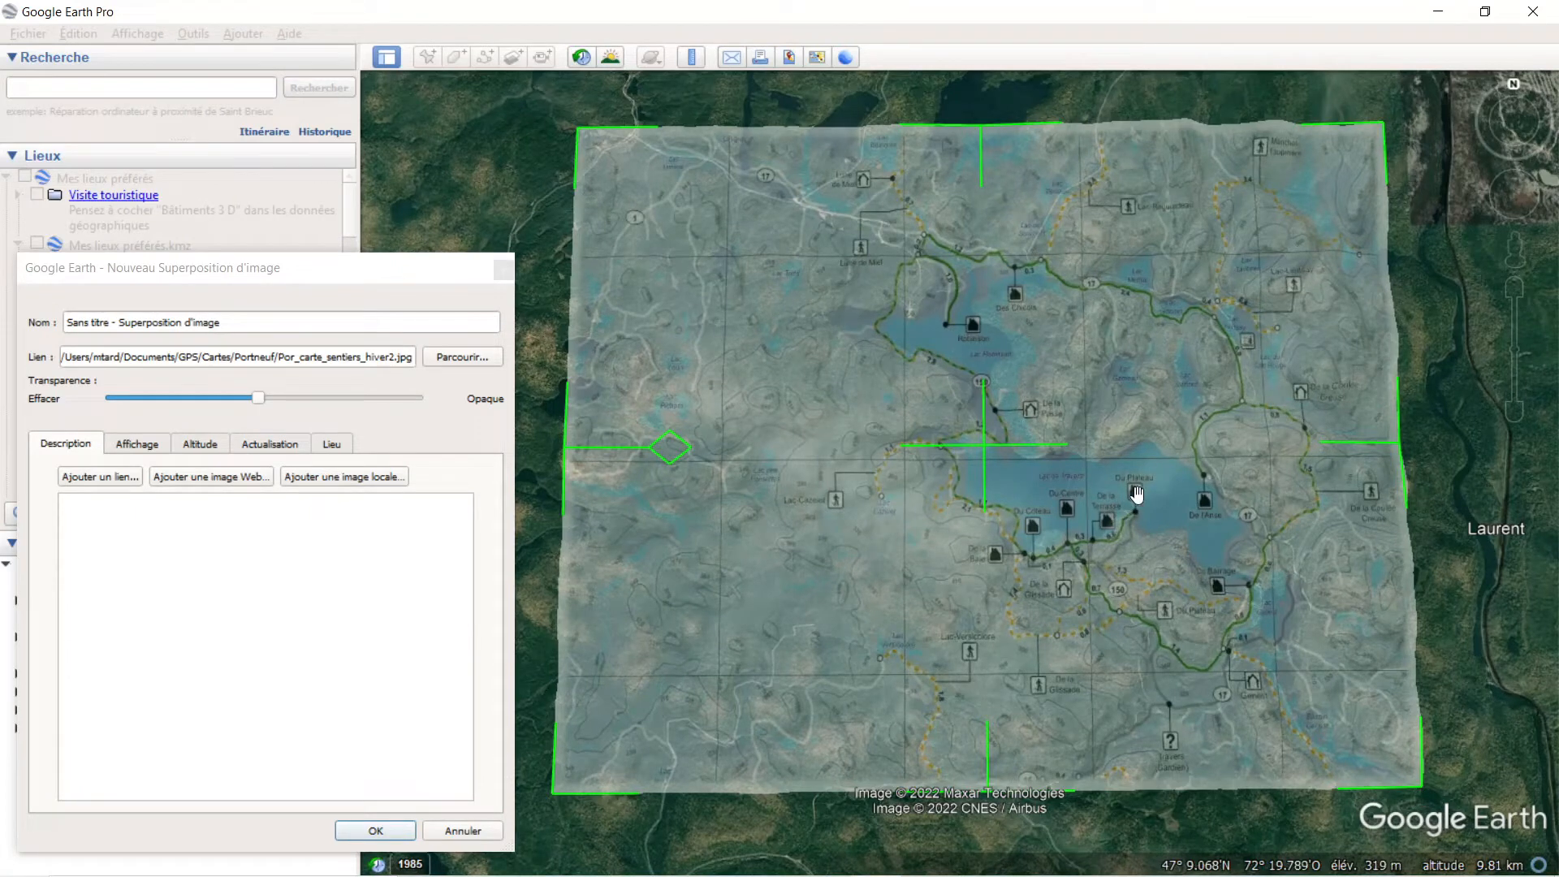
pyautogui.moveTo(580, 139)
pyautogui.mouseDown()
pyautogui.moveTo(529, 142)
pyautogui.moveTo(596, 149)
pyautogui.mouseUp()
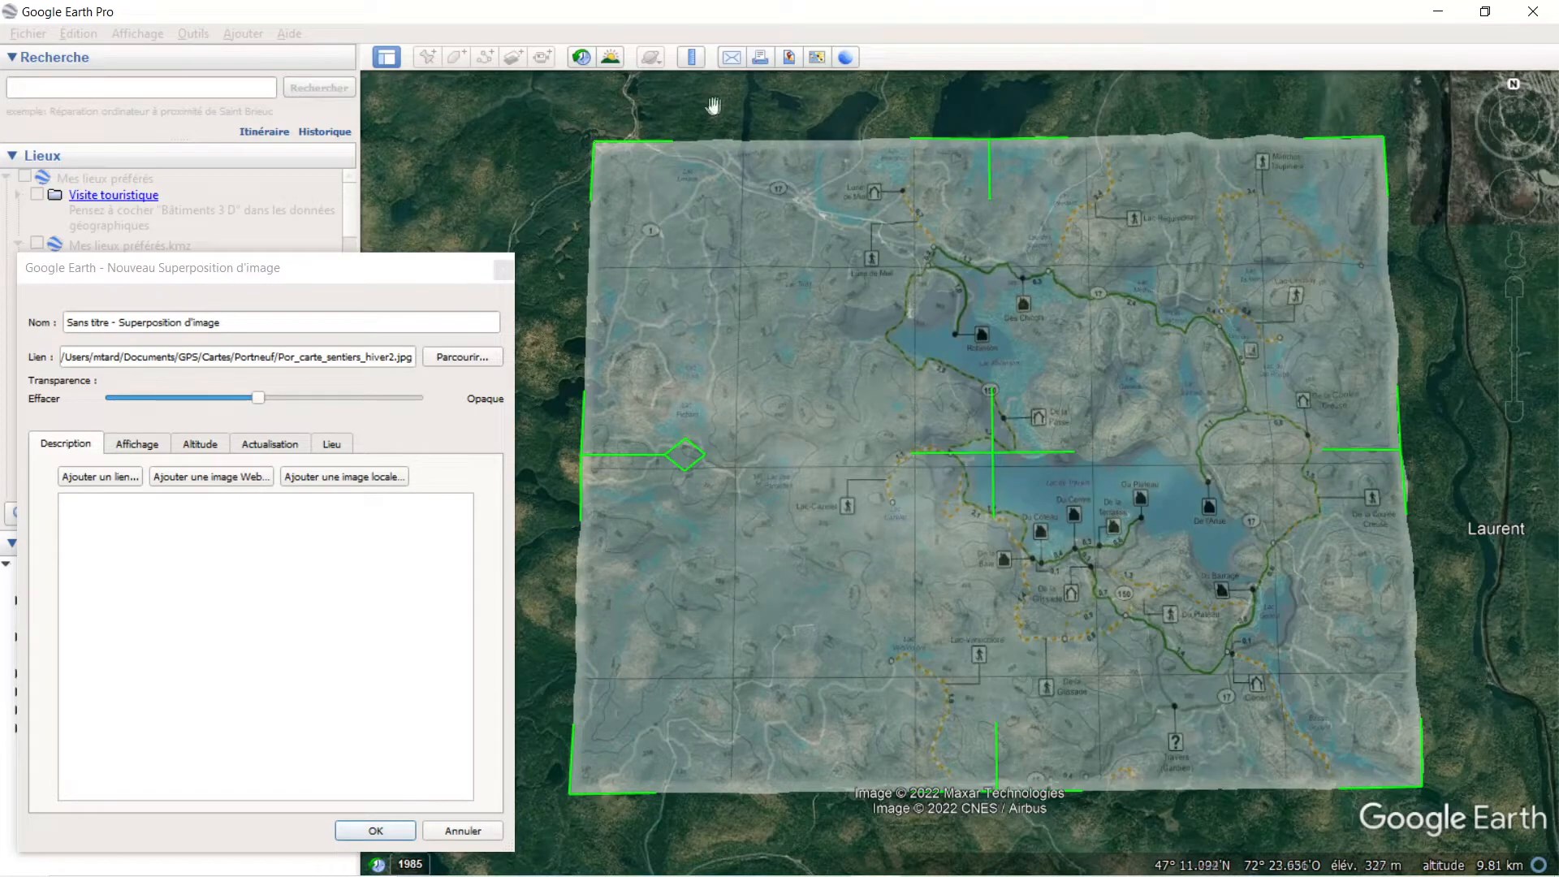
# - Examine the overlay's northwest part near Camping Lapeyrère up close, comparing roads and lakes at full transparency and full opacity
pyautogui.moveTo(578, 156); pyautogui.dragTo(647, 279)
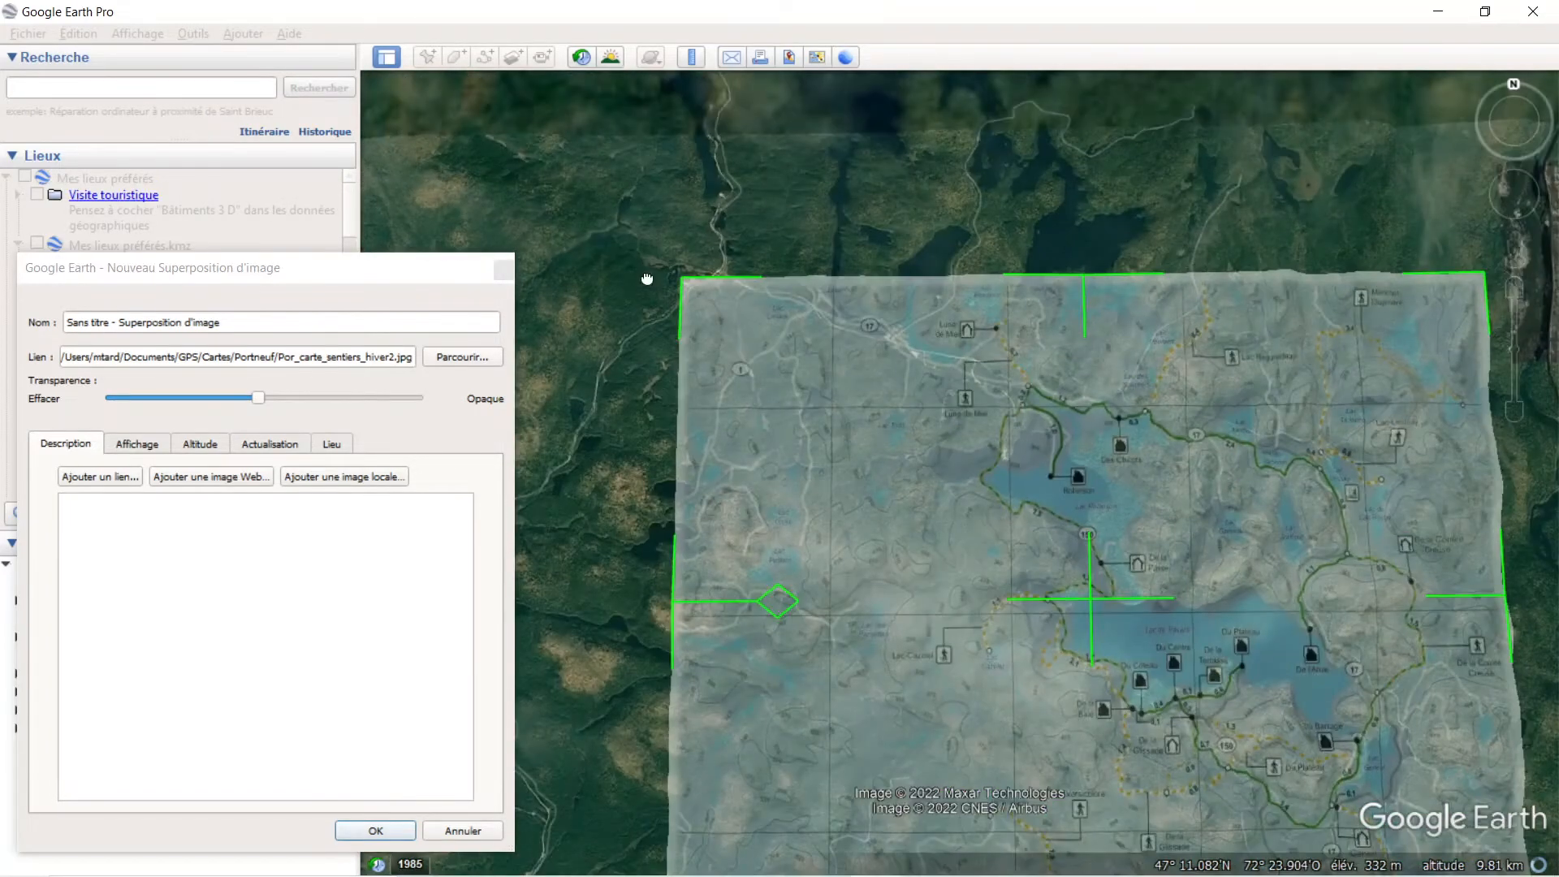
pyautogui.doubleClick(724, 301)
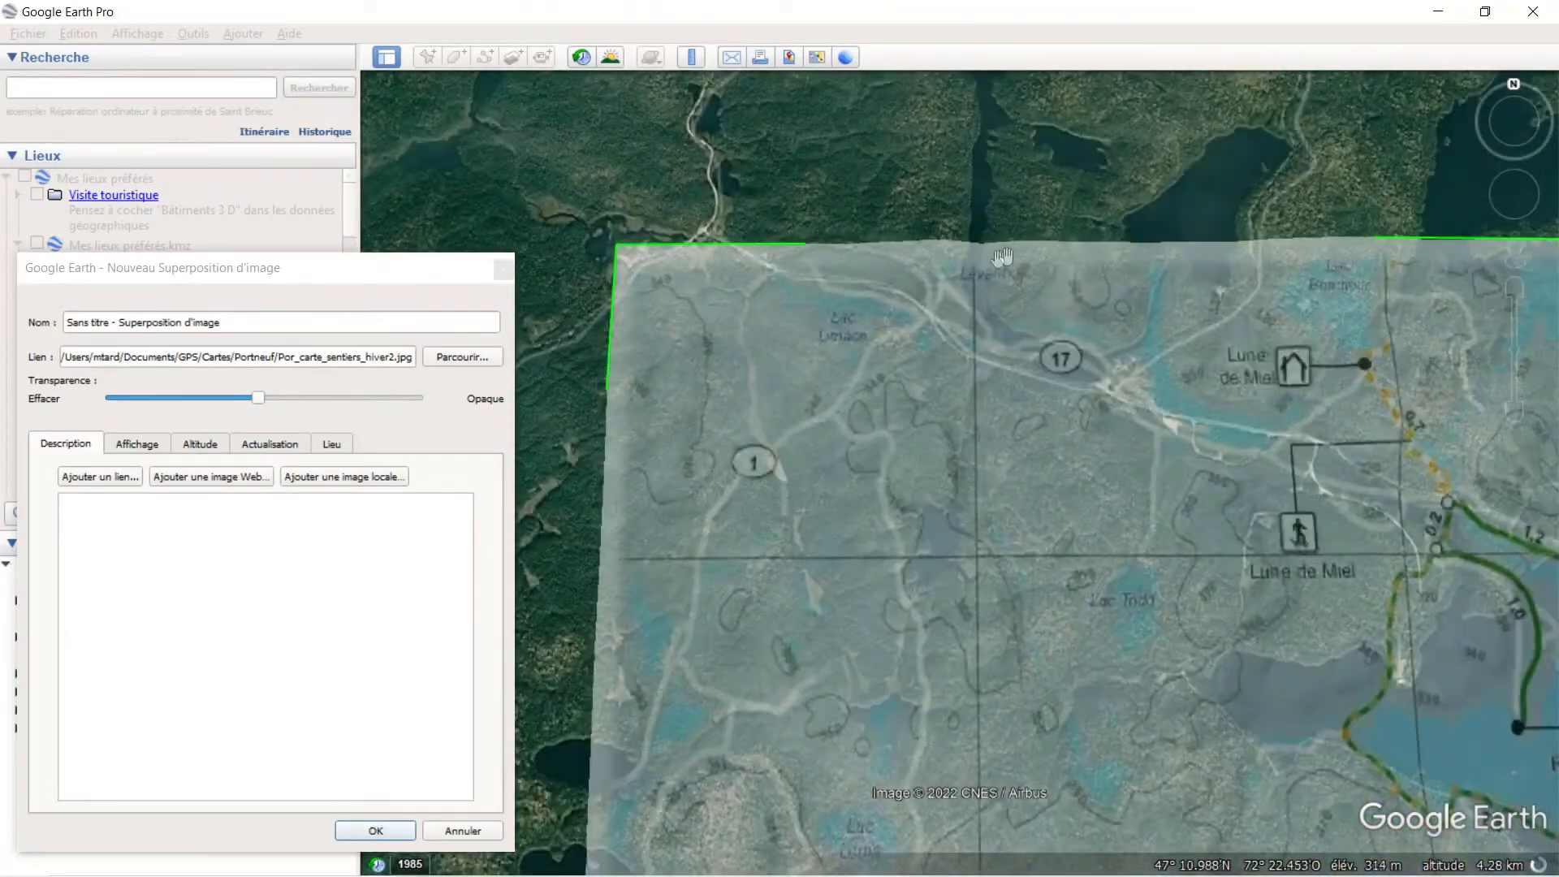
pyautogui.scroll(-3, 853, 338)
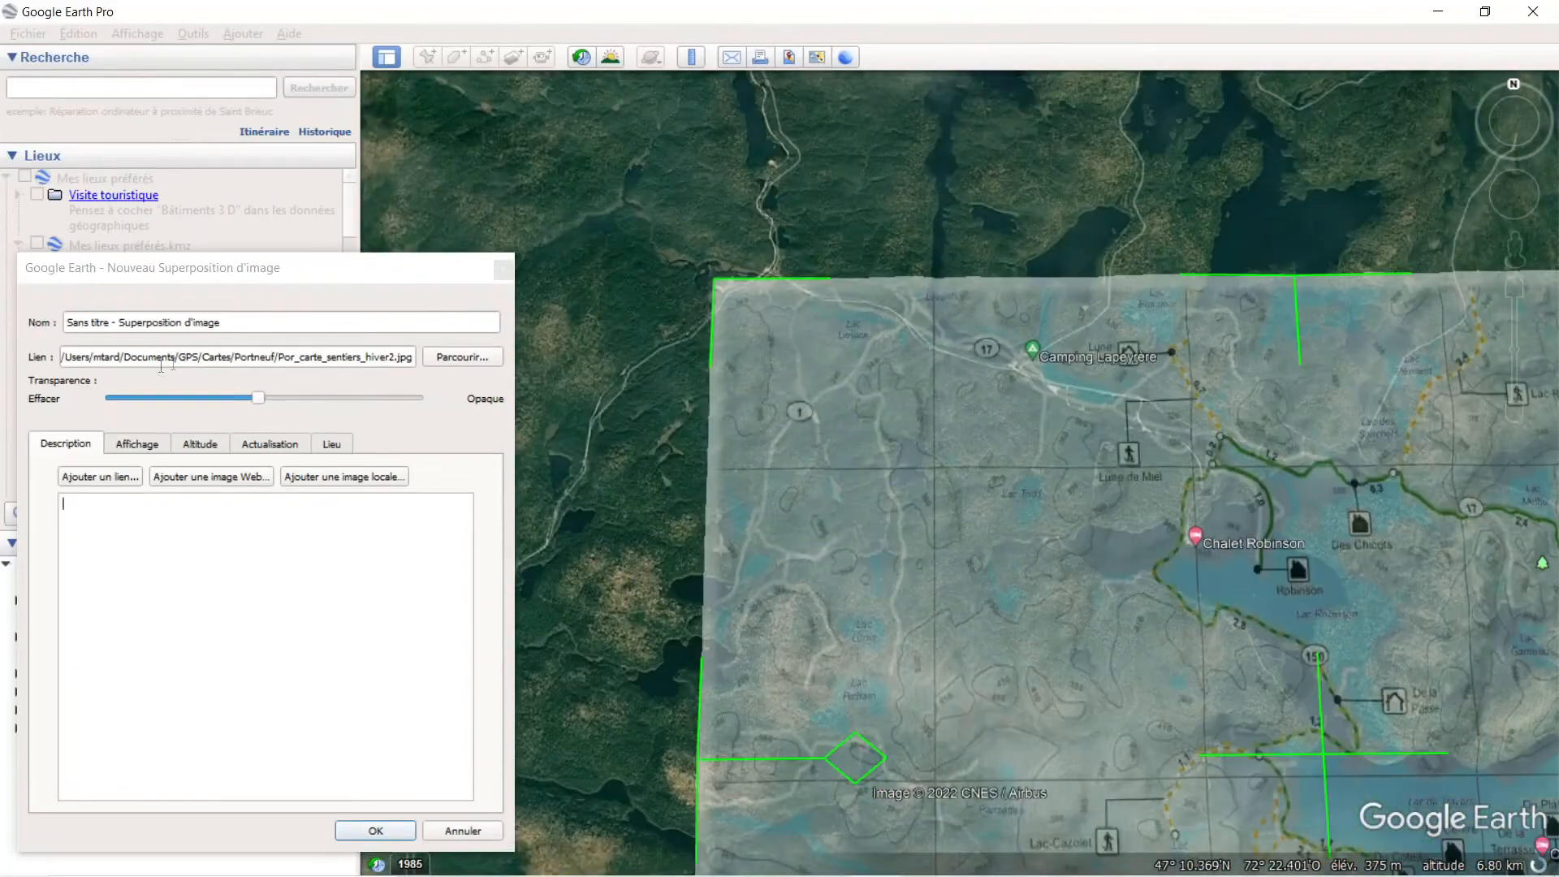
pyautogui.moveTo(247, 396); pyautogui.dragTo(102, 344)
pyautogui.moveTo(967, 621); pyautogui.dragTo(918, 429)
pyautogui.moveTo(112, 398); pyautogui.dragTo(416, 398)
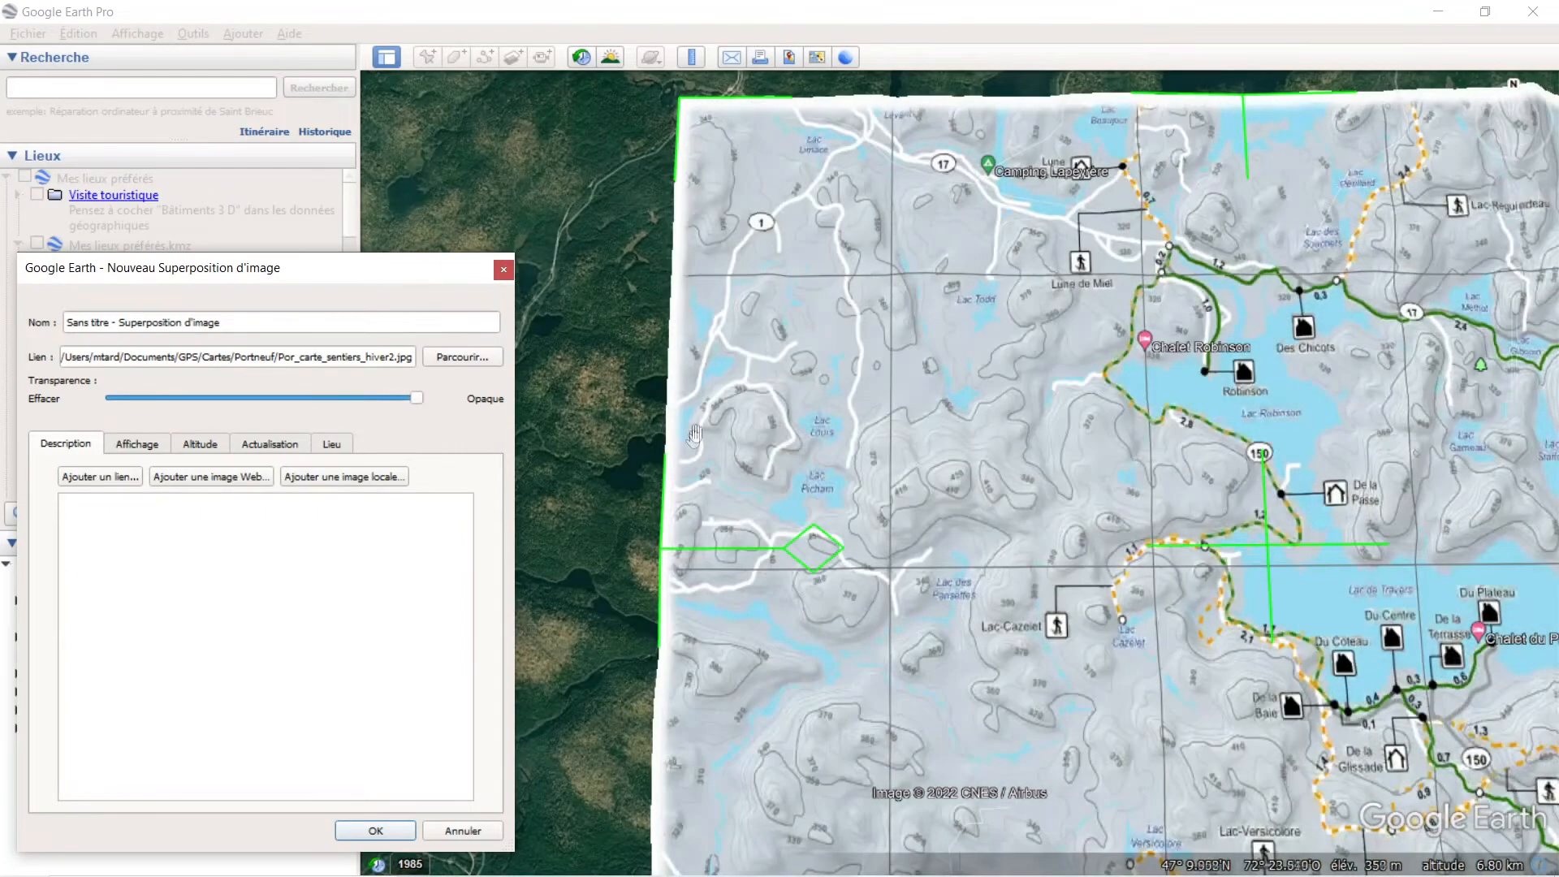
# - Check the overlay's southeast and northwest parts at about half opacity, and stretch its northwest corner slightly outward to the west
pyautogui.moveTo(658, 473); pyautogui.dragTo(589, 392)
pyautogui.moveTo(417, 398); pyautogui.dragTo(111, 423)
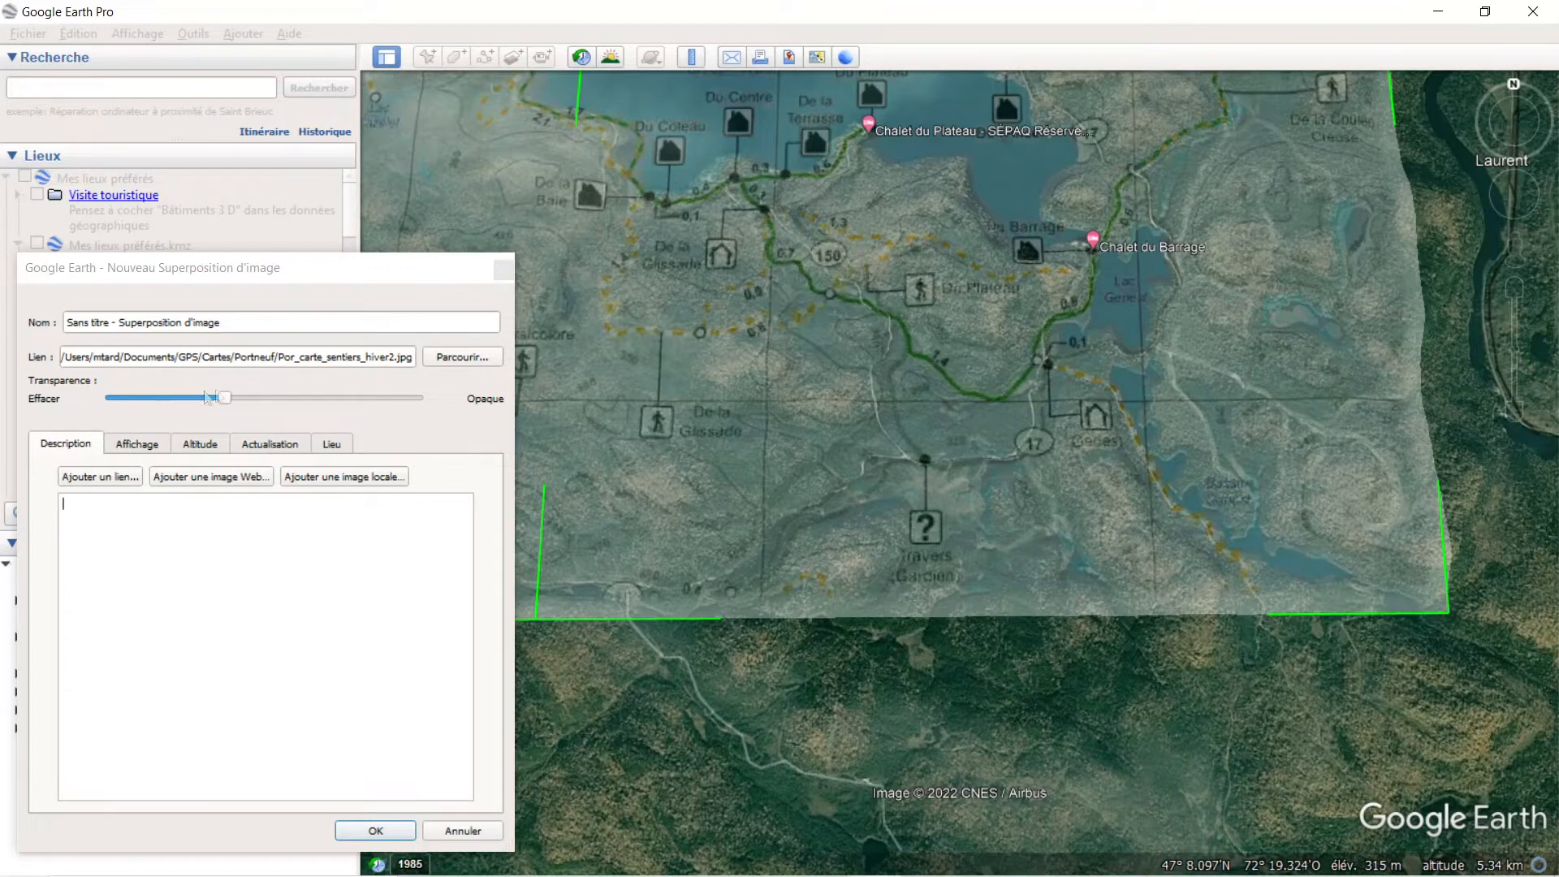
pyautogui.moveTo(227, 406); pyautogui.dragTo(235, 361)
pyautogui.moveTo(820, 336); pyautogui.dragTo(1159, 806)
pyautogui.moveTo(616, 193); pyautogui.dragTo(1044, 608)
pyautogui.moveTo(923, 579); pyautogui.dragTo(1085, 592)
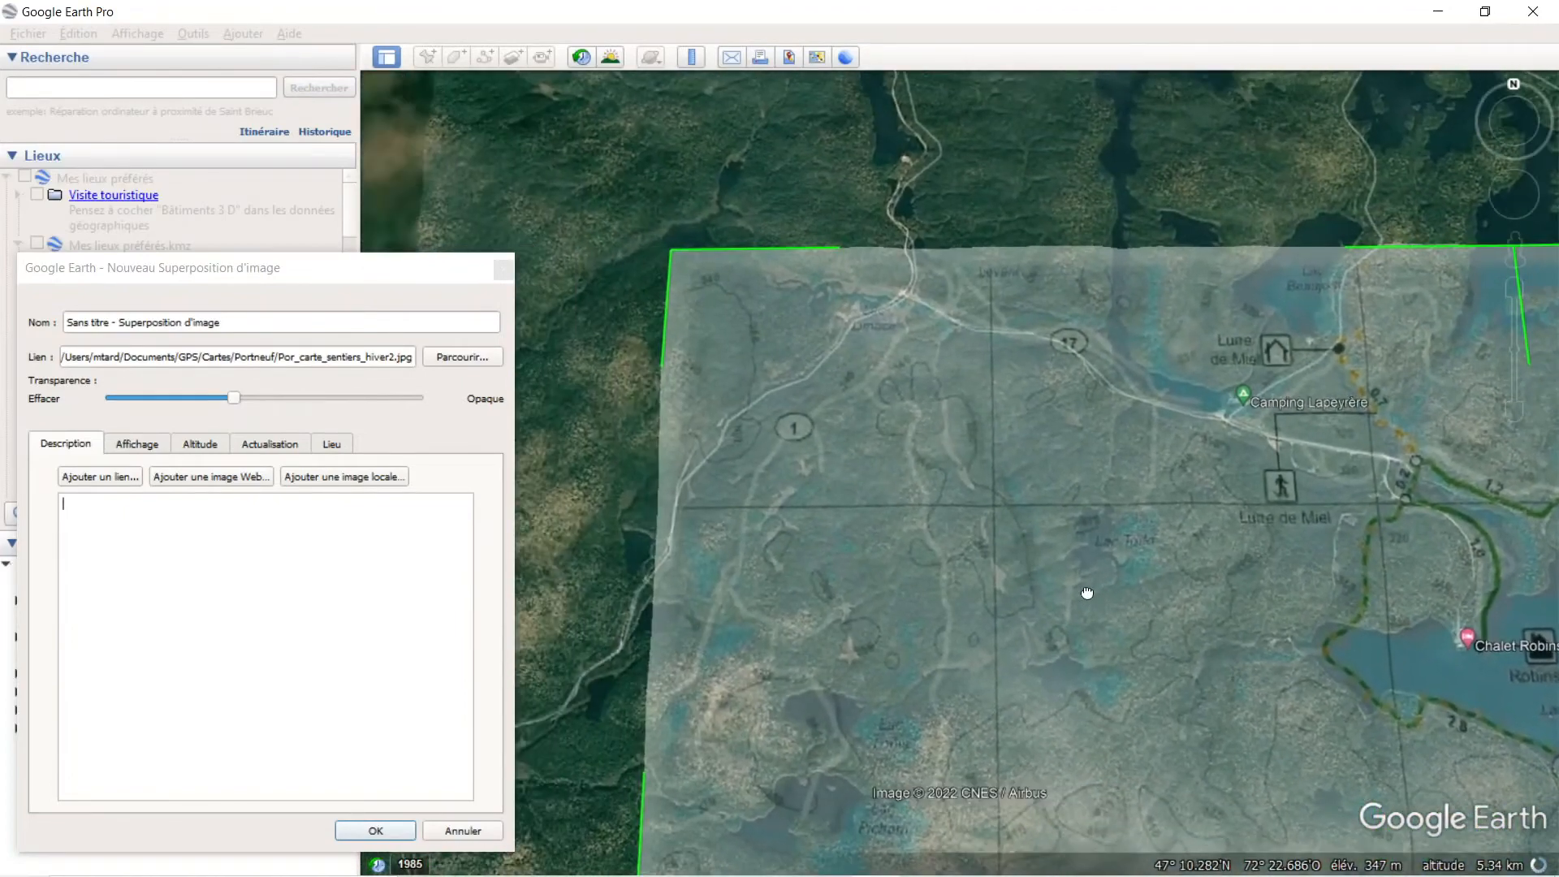
pyautogui.moveTo(236, 399); pyautogui.dragTo(309, 399)
pyautogui.moveTo(315, 323); pyautogui.dragTo(260, 307)
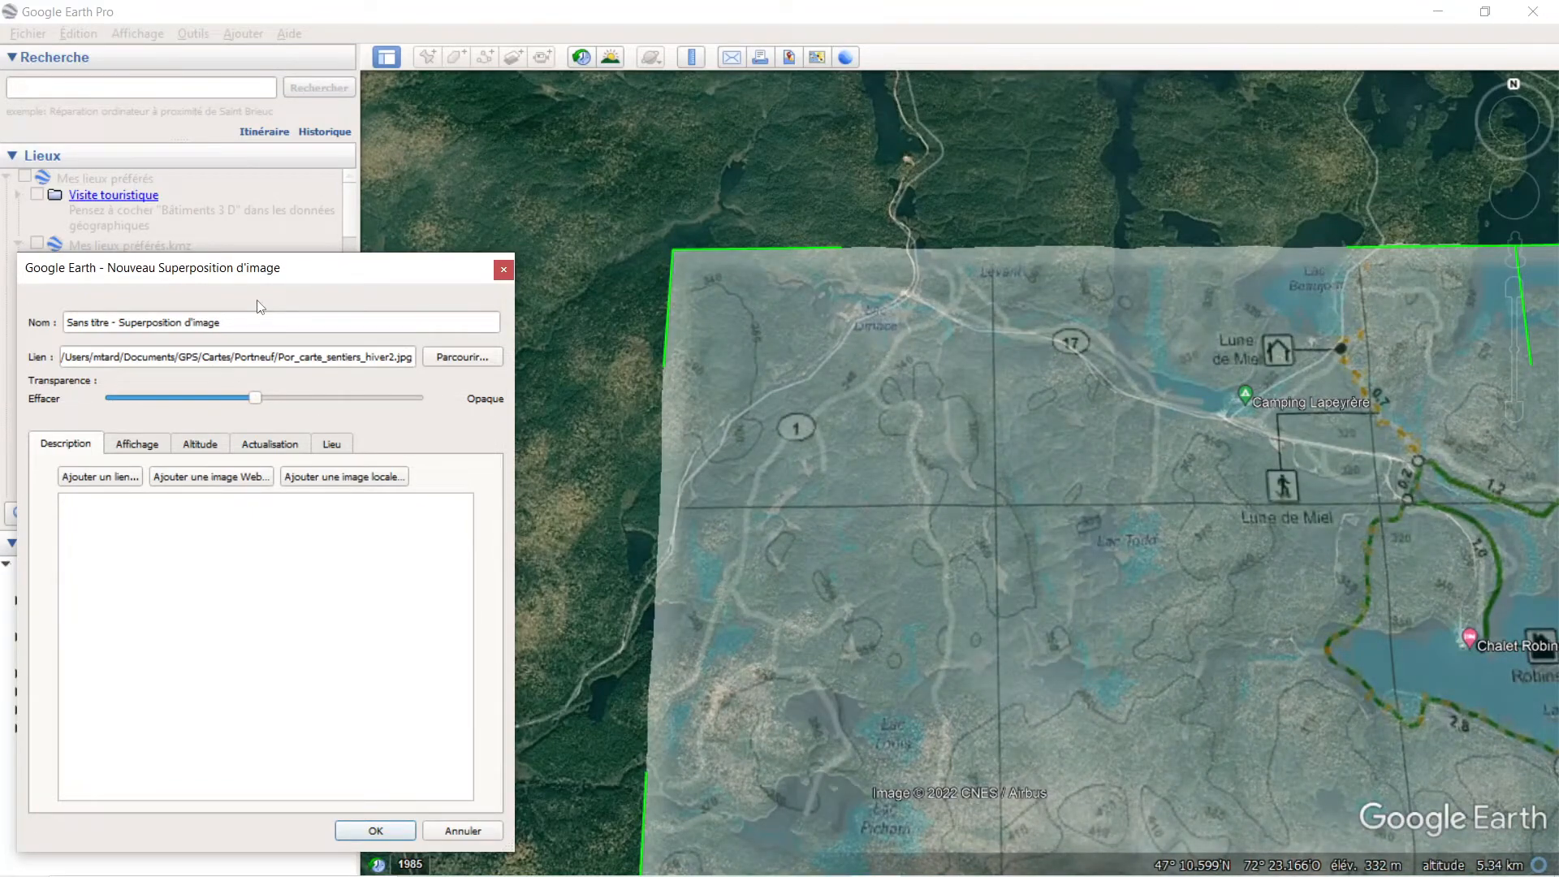
pyautogui.click(664, 260)
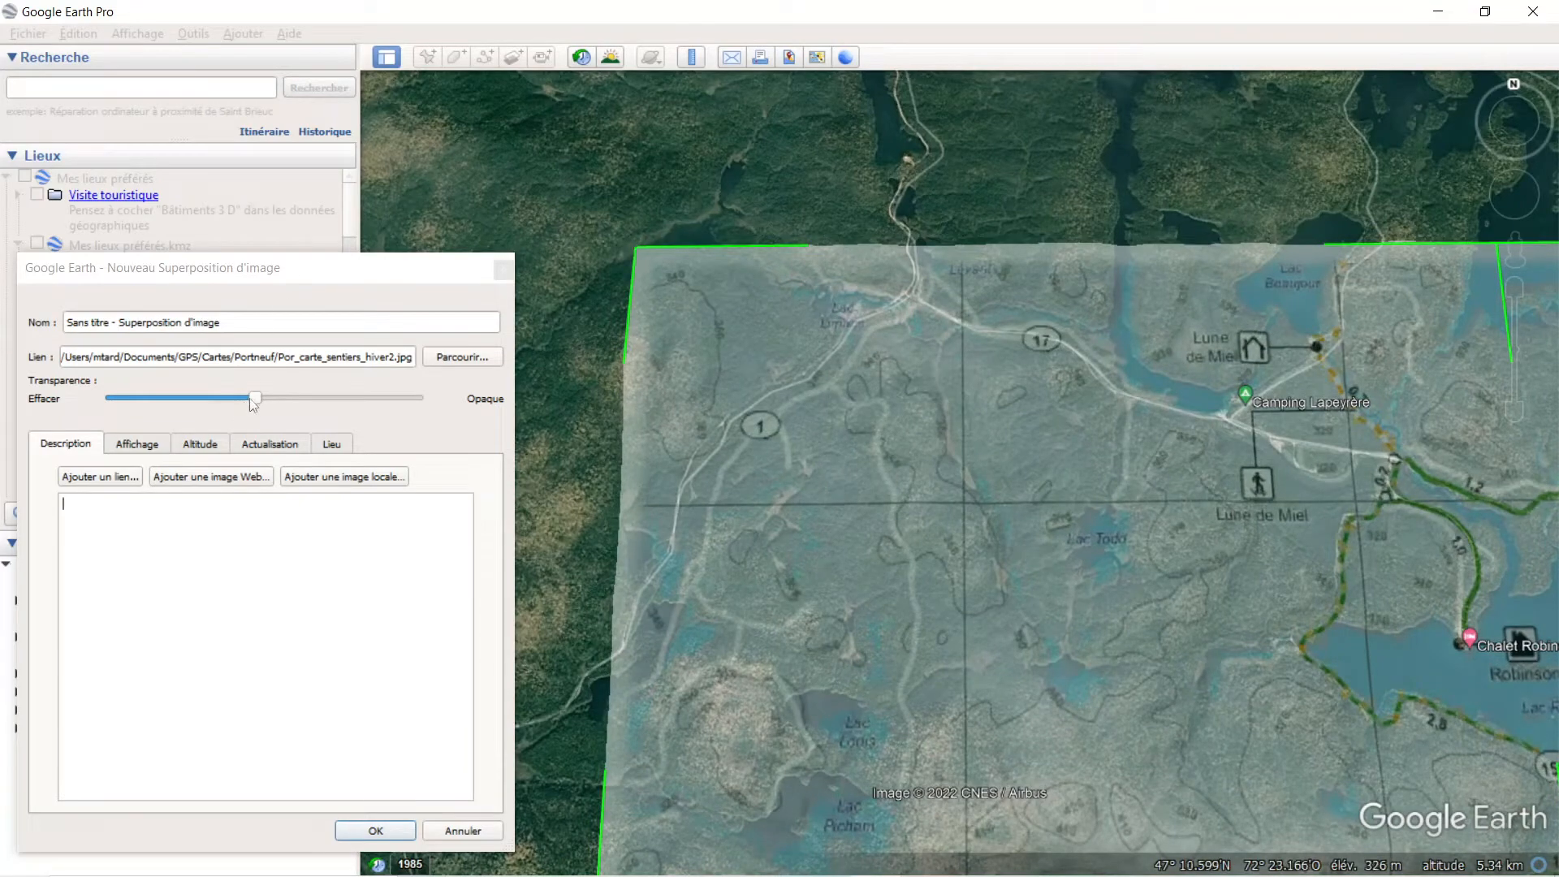
# - Compare roads, lakes and chalets around Lac de Travers at several opacities, leaving the overlay at about one-fifth opacity
pyautogui.moveTo(252, 401); pyautogui.dragTo(248, 396)
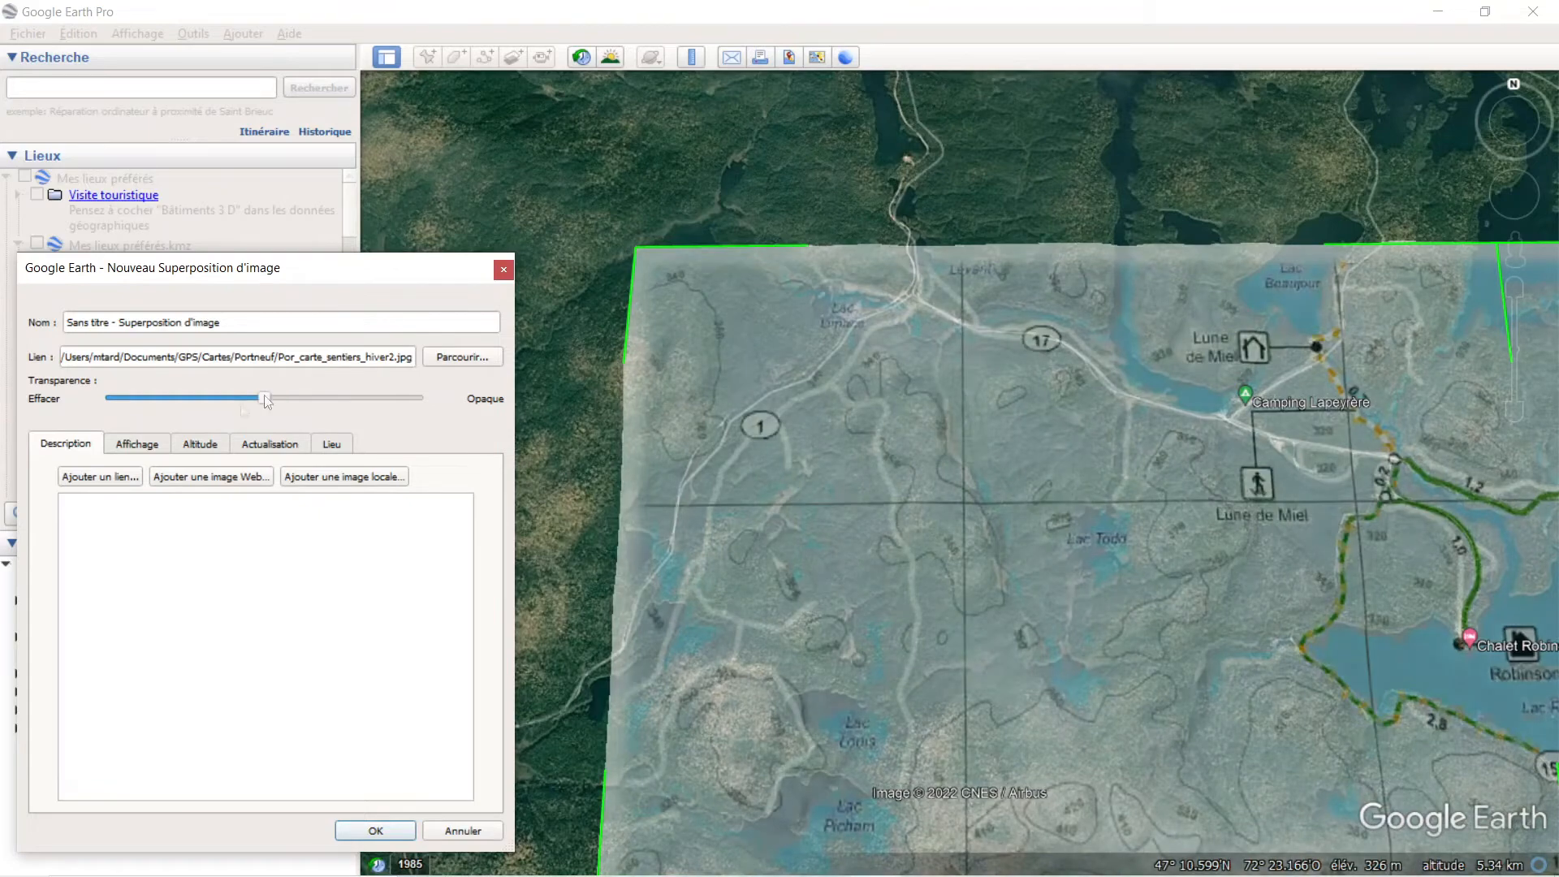
pyautogui.moveTo(266, 401); pyautogui.dragTo(182, 396)
pyautogui.doubleClick(1104, 671)
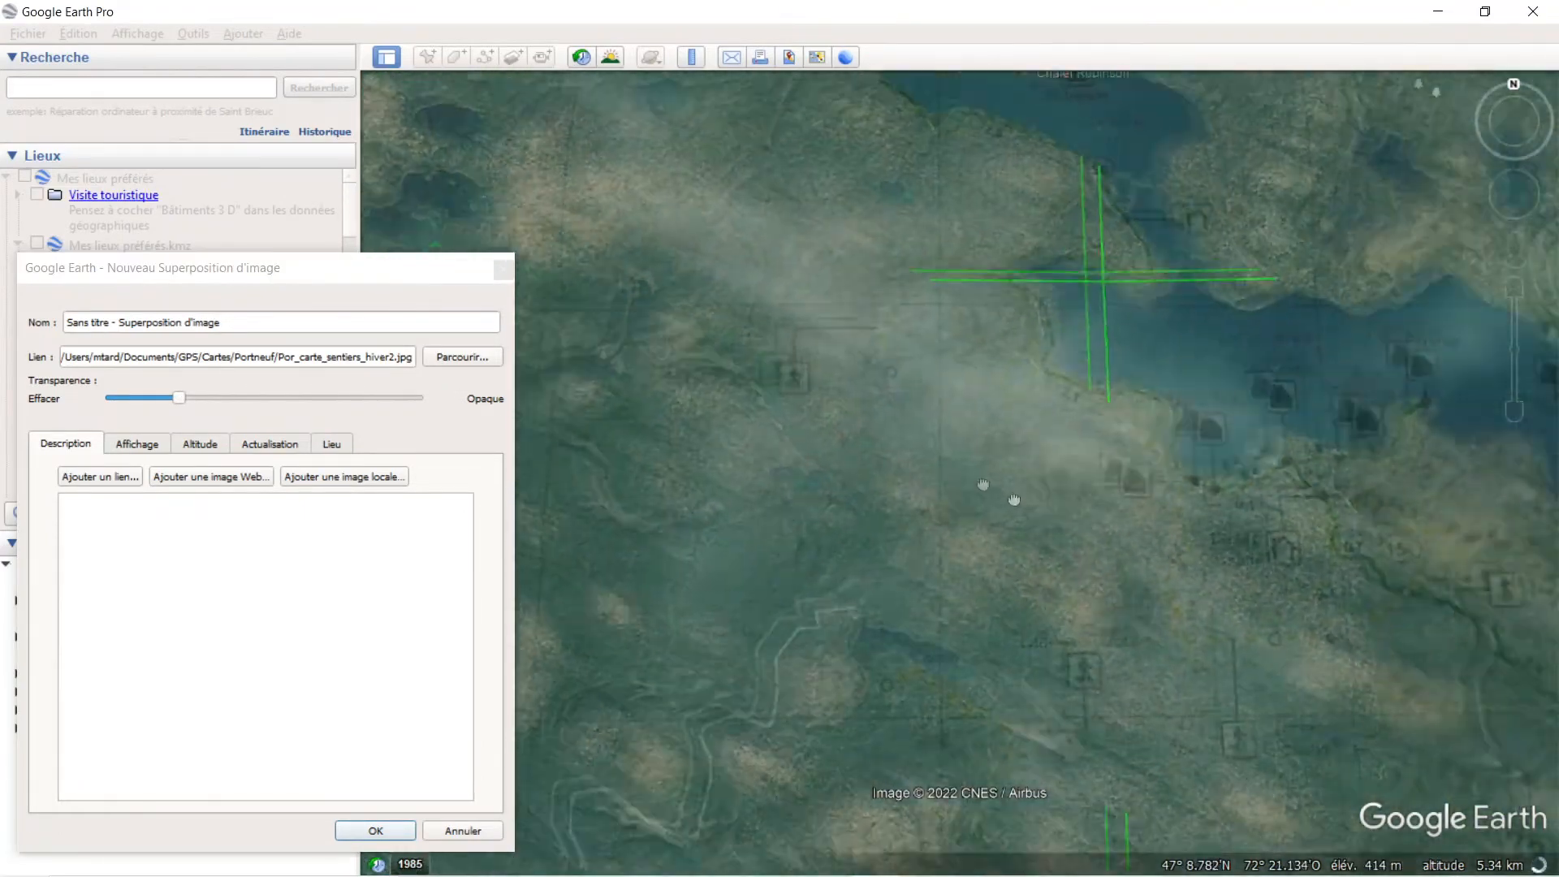
pyautogui.moveTo(983, 484); pyautogui.dragTo(714, 373)
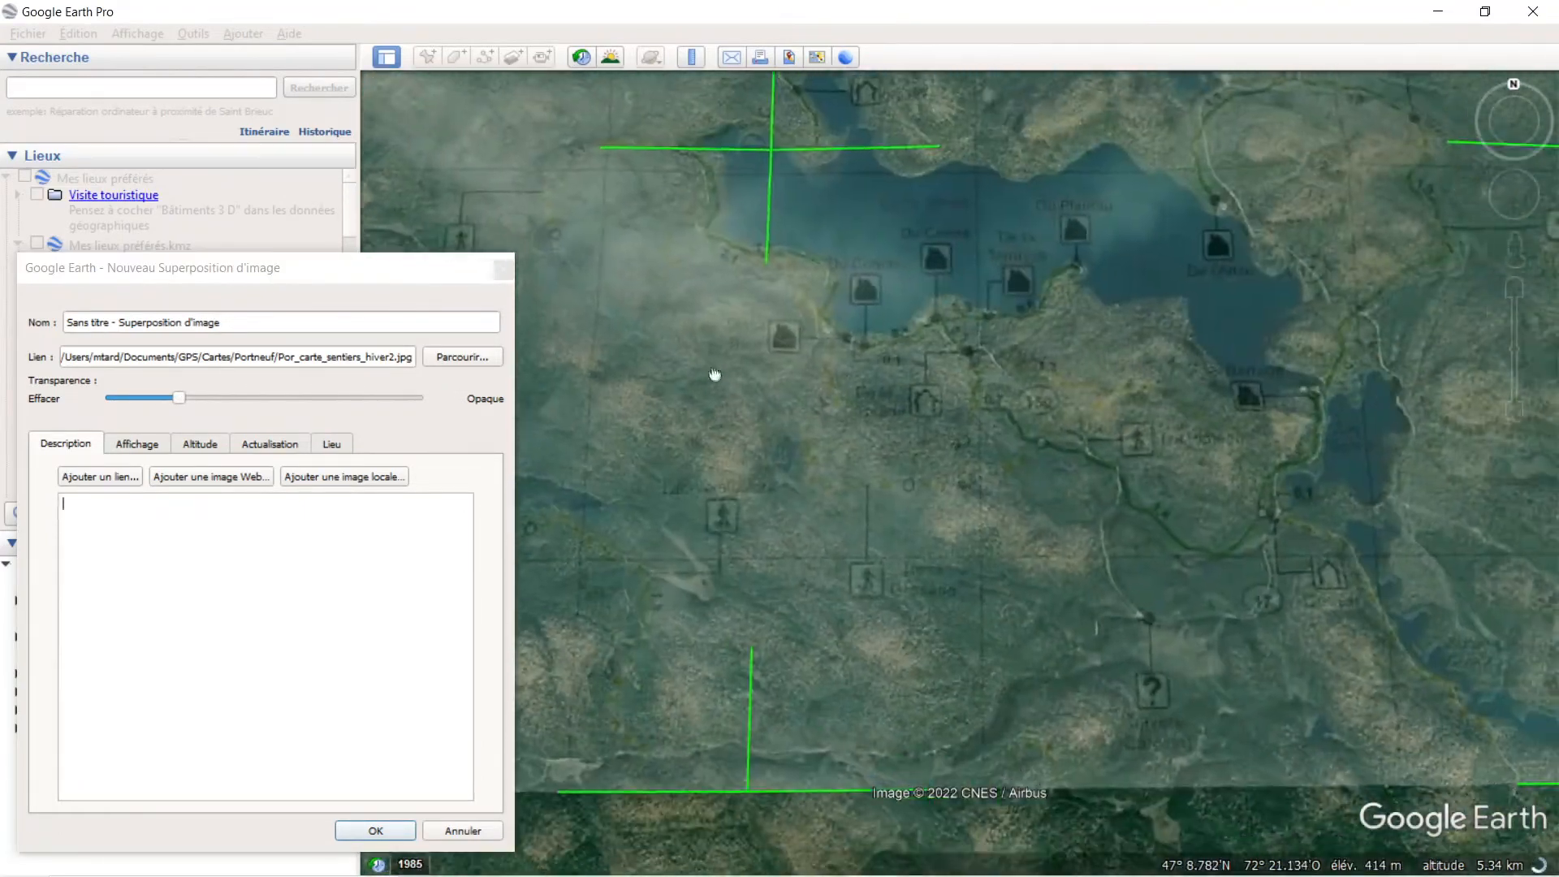
pyautogui.moveTo(1148, 557); pyautogui.dragTo(1050, 585)
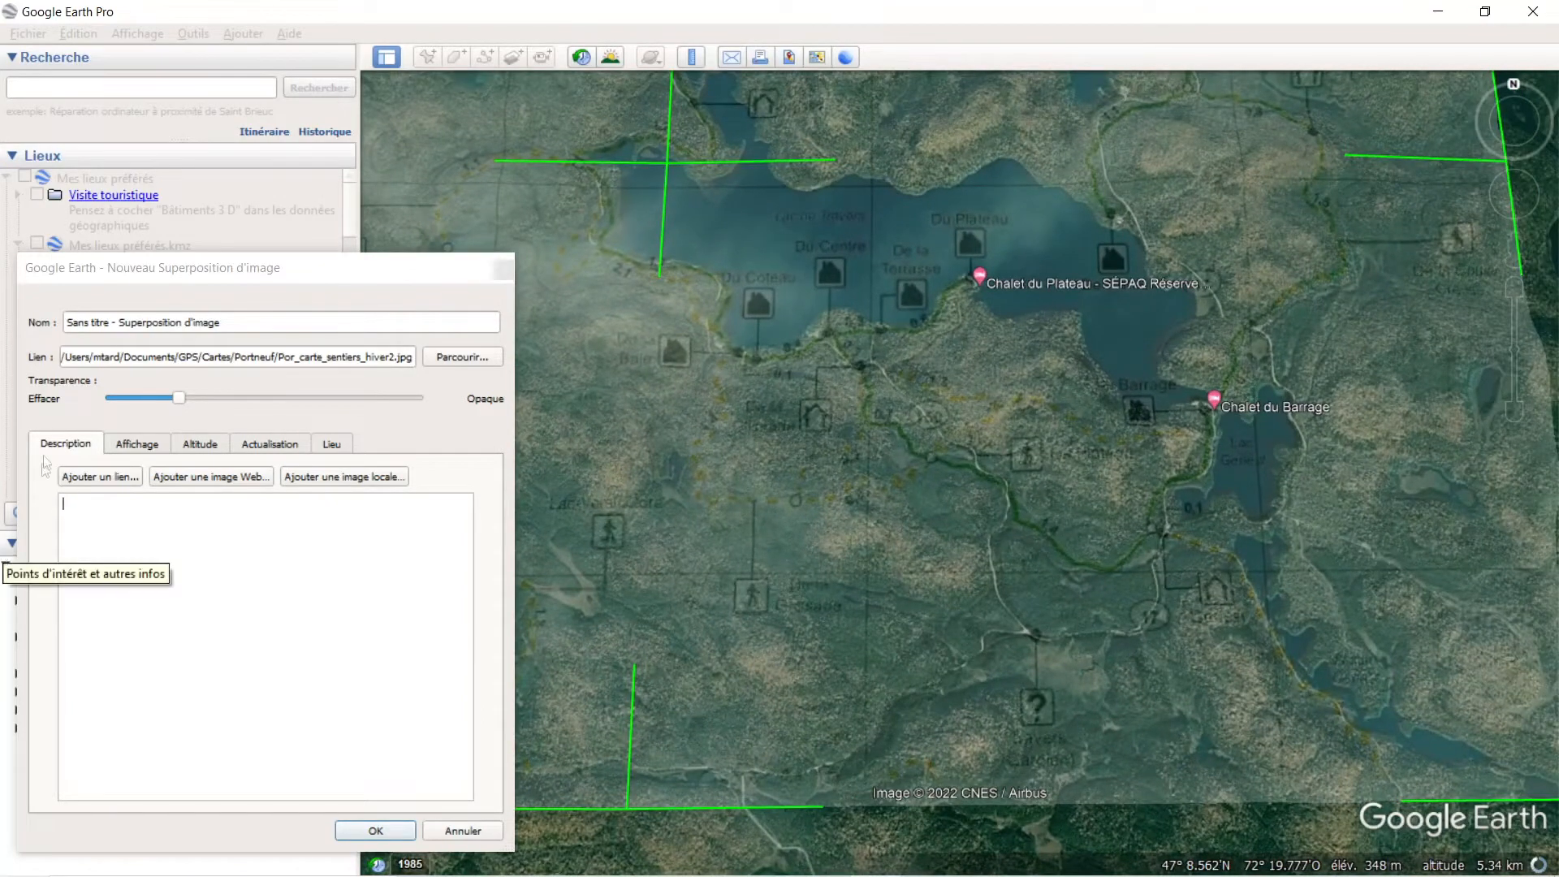
pyautogui.moveTo(179, 398); pyautogui.dragTo(211, 410)
pyautogui.moveTo(598, 389); pyautogui.dragTo(697, 580)
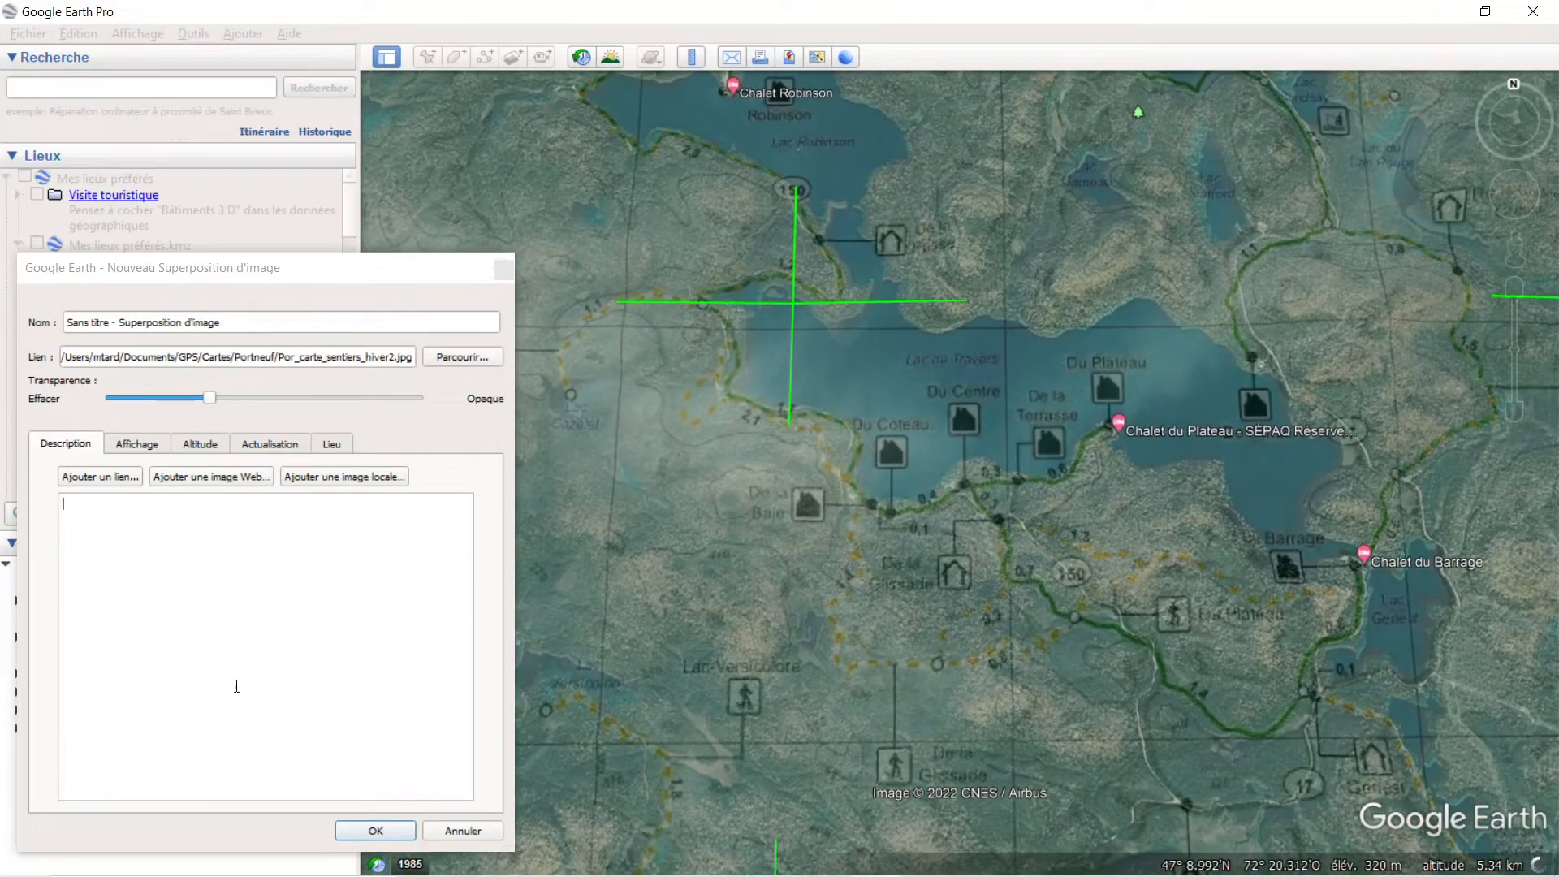
pyautogui.moveTo(209, 403); pyautogui.dragTo(134, 467)
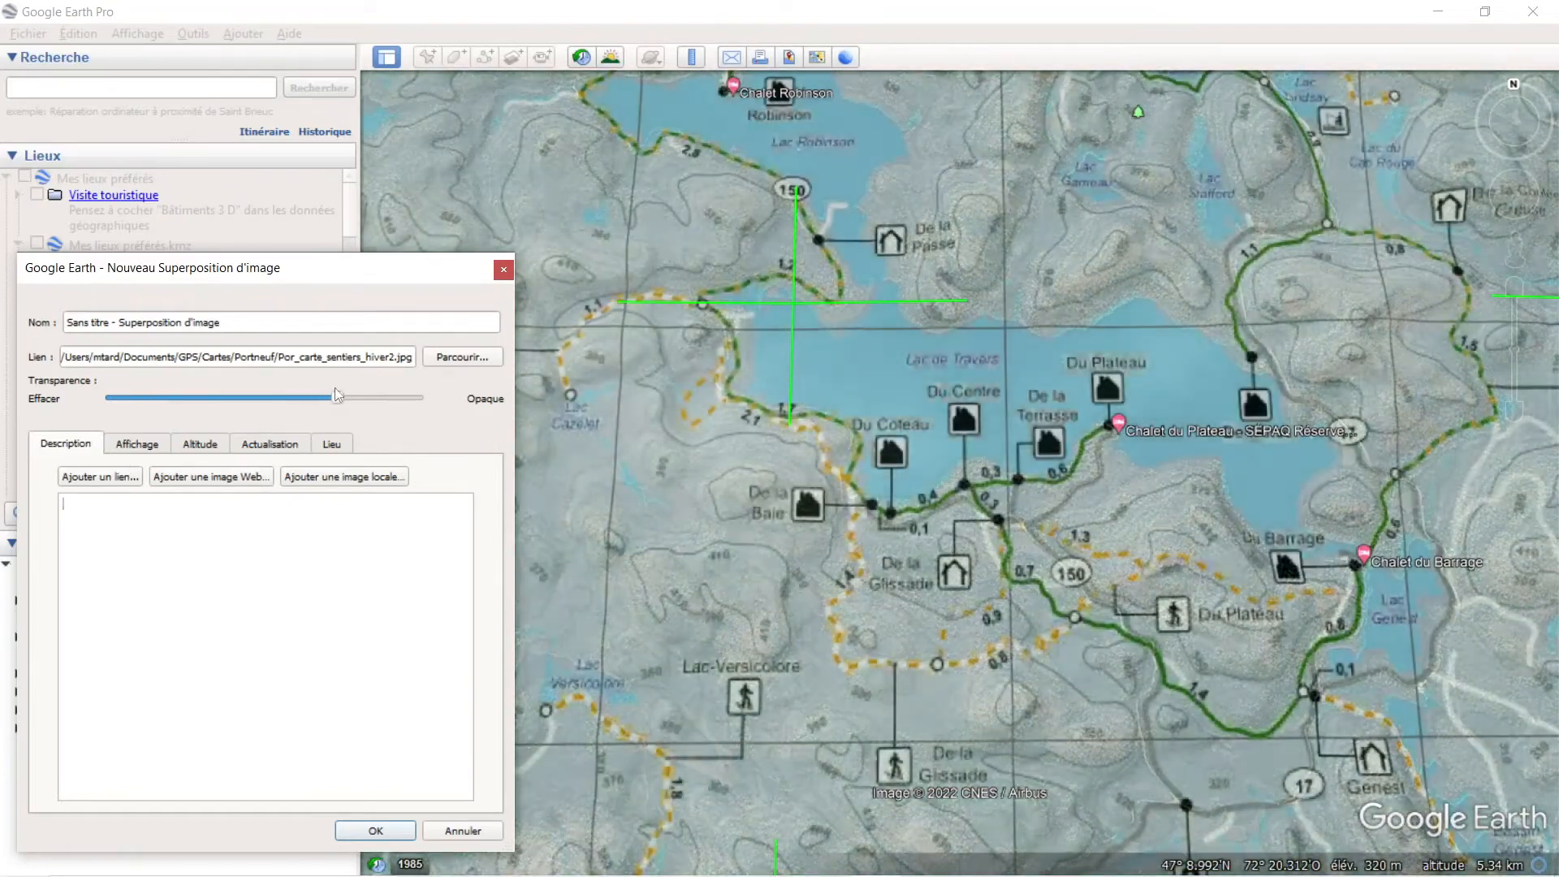
pyautogui.moveTo(338, 395); pyautogui.dragTo(140, 471)
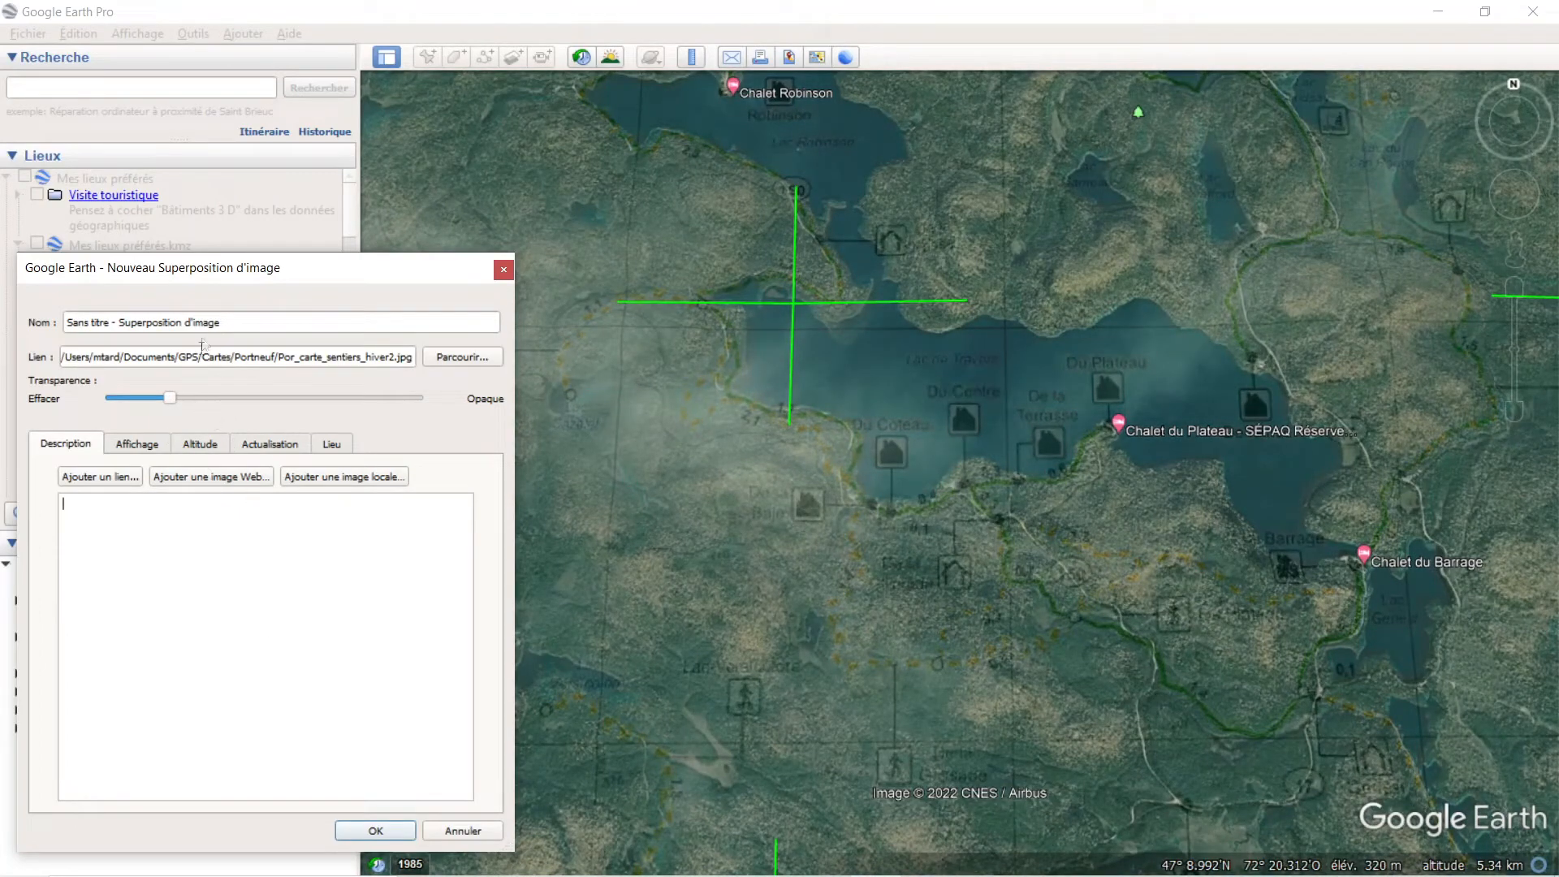
# - Name the image overlay "Portneuf hiver" and accept it into the saved places
pyautogui.click(237, 325)
pyautogui.press('BackSpace')
pyautogui.press('BackSpace')
pyautogui.press('BackSpace')
pyautogui.press('BackSpace')
pyautogui.press('BackSpace')
pyautogui.press('BackSpace')
pyautogui.press('BackSpace')
pyautogui.press('BackSpace')
pyautogui.press('BackSpace')
pyautogui.press('BackSpace')
pyautogui.press('BackSpace')
pyautogui.press('BackSpace')
pyautogui.press('BackSpace')
pyautogui.press('BackSpace')
pyautogui.press('BackSpace')
pyautogui.press('BackSpace')
pyautogui.press('BackSpace')
pyautogui.press('BackSpace')
pyautogui.press('BackSpace')
pyautogui.press('BackSpace')
pyautogui.press('BackSpace')
pyautogui.write('Portneuf')
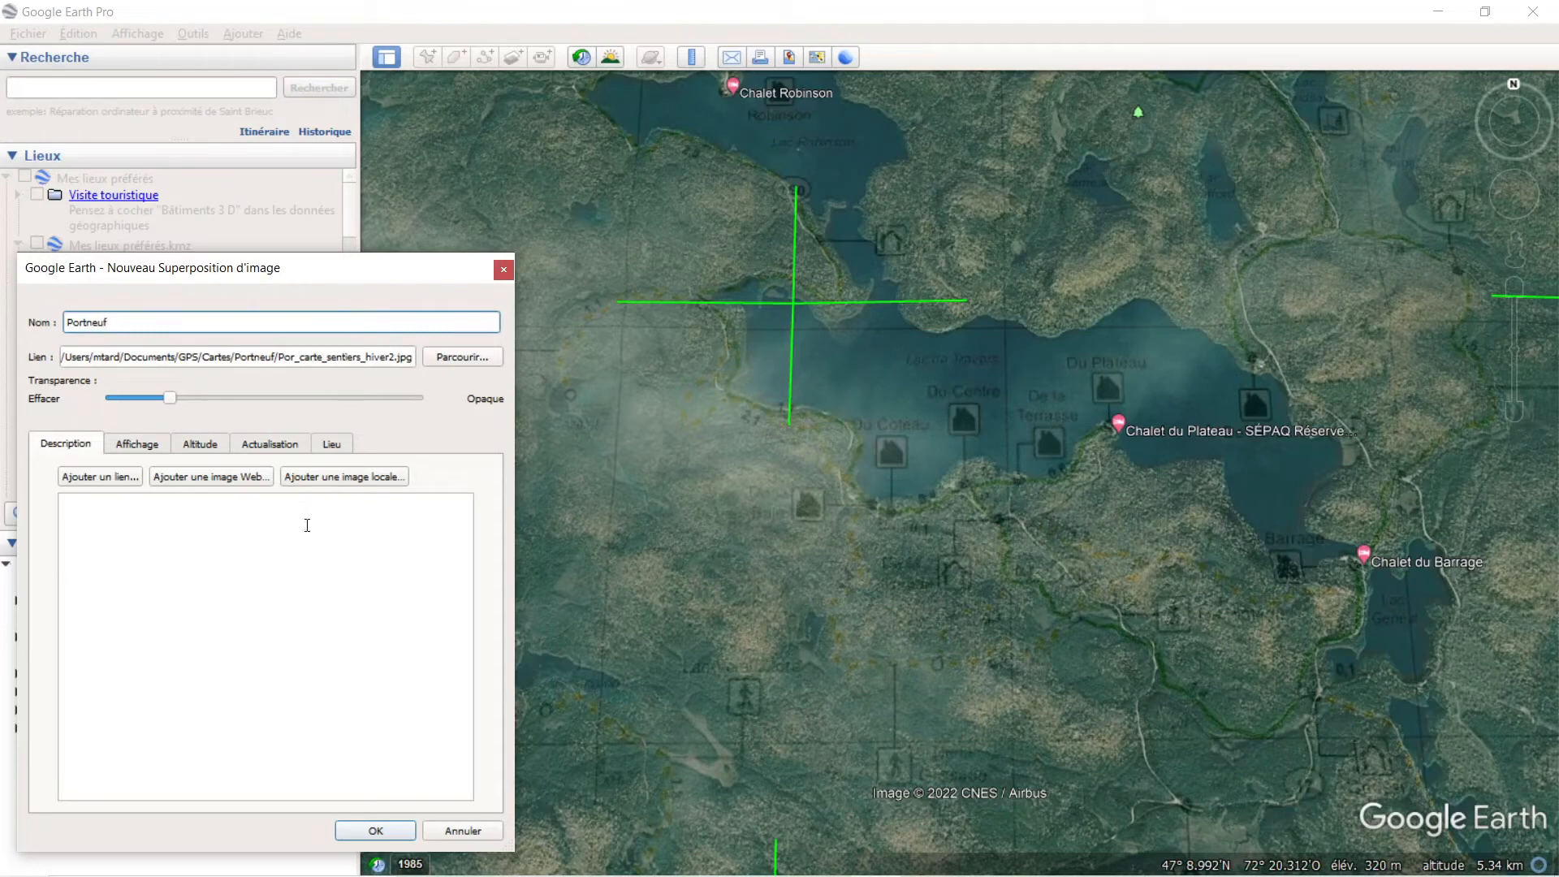
pyautogui.write(' hiver')
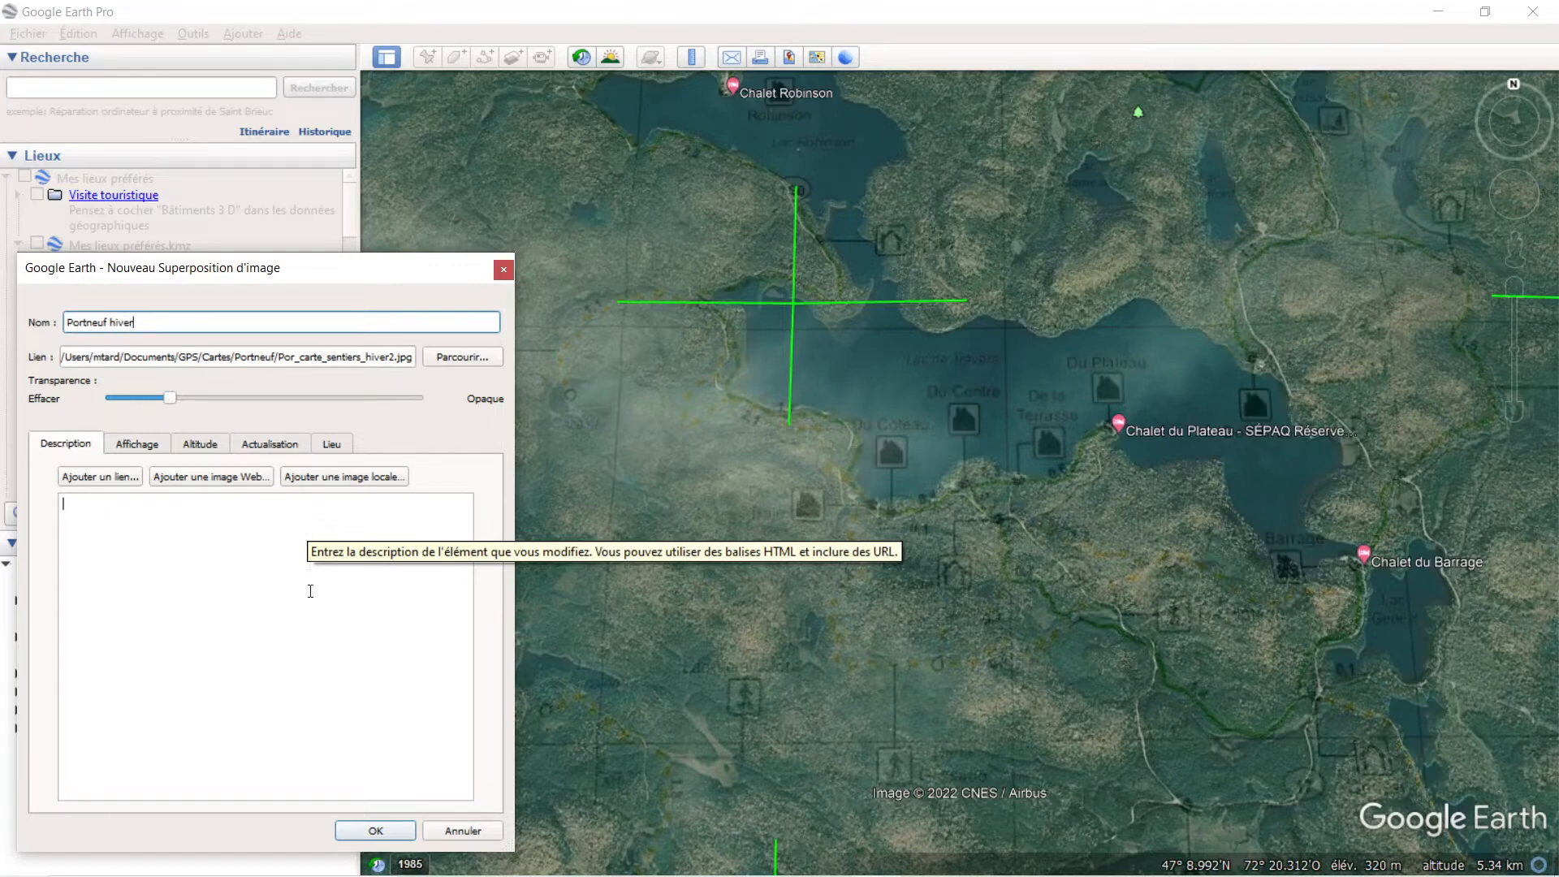
pyautogui.click(364, 830)
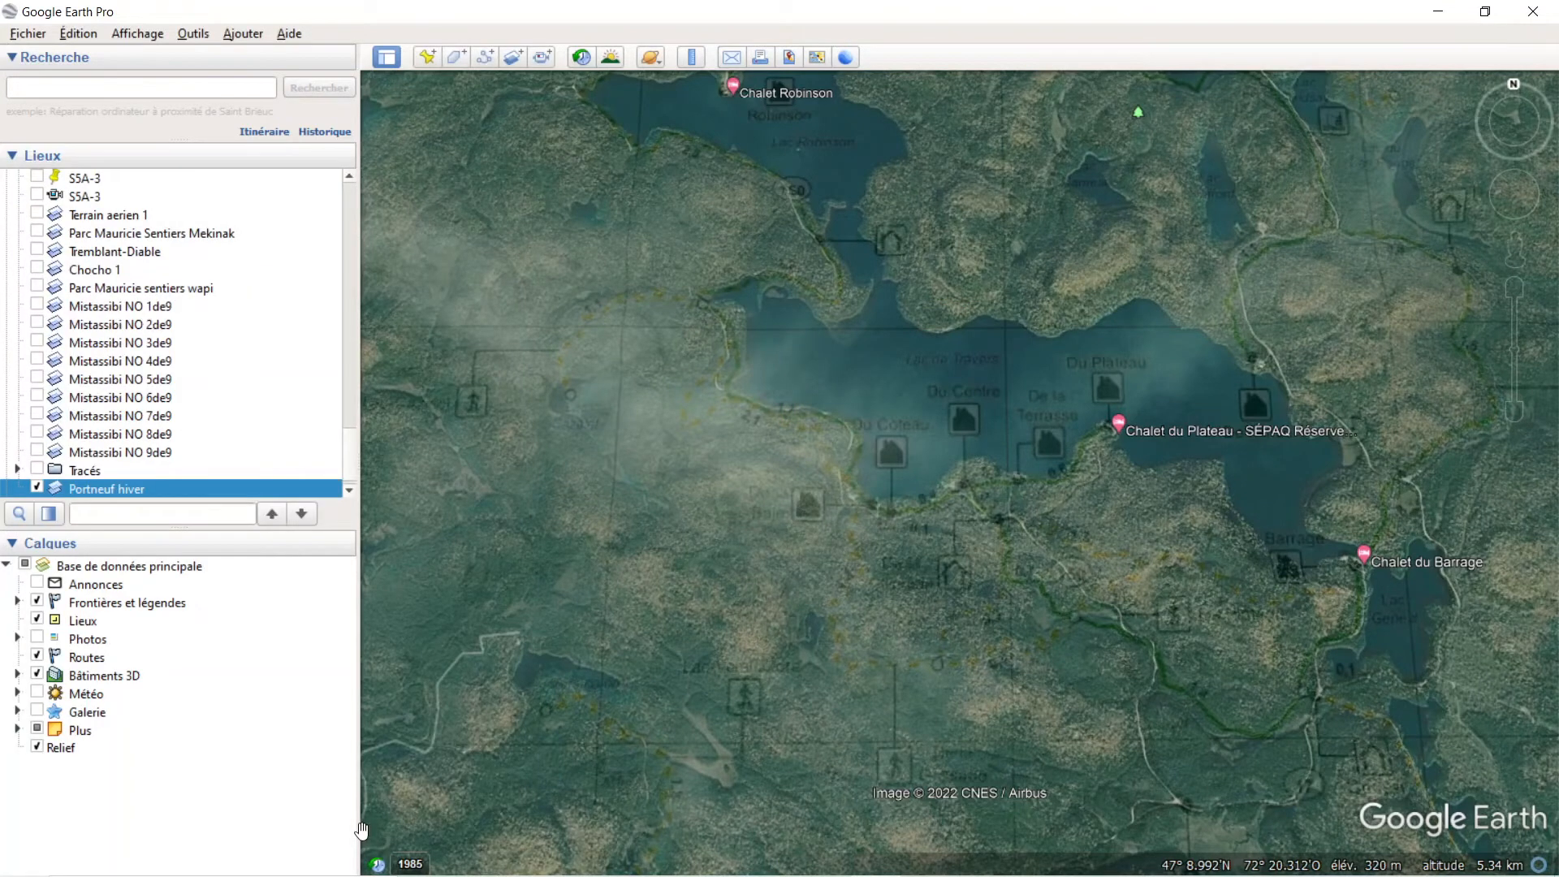
# - Save the Portneuf hiver overlay as Portneuf hiver.kmz in Documents > GPS > Cartes > Portneuf, and close Google Earth Pro
pyautogui.scroll(-1, 202, 352)
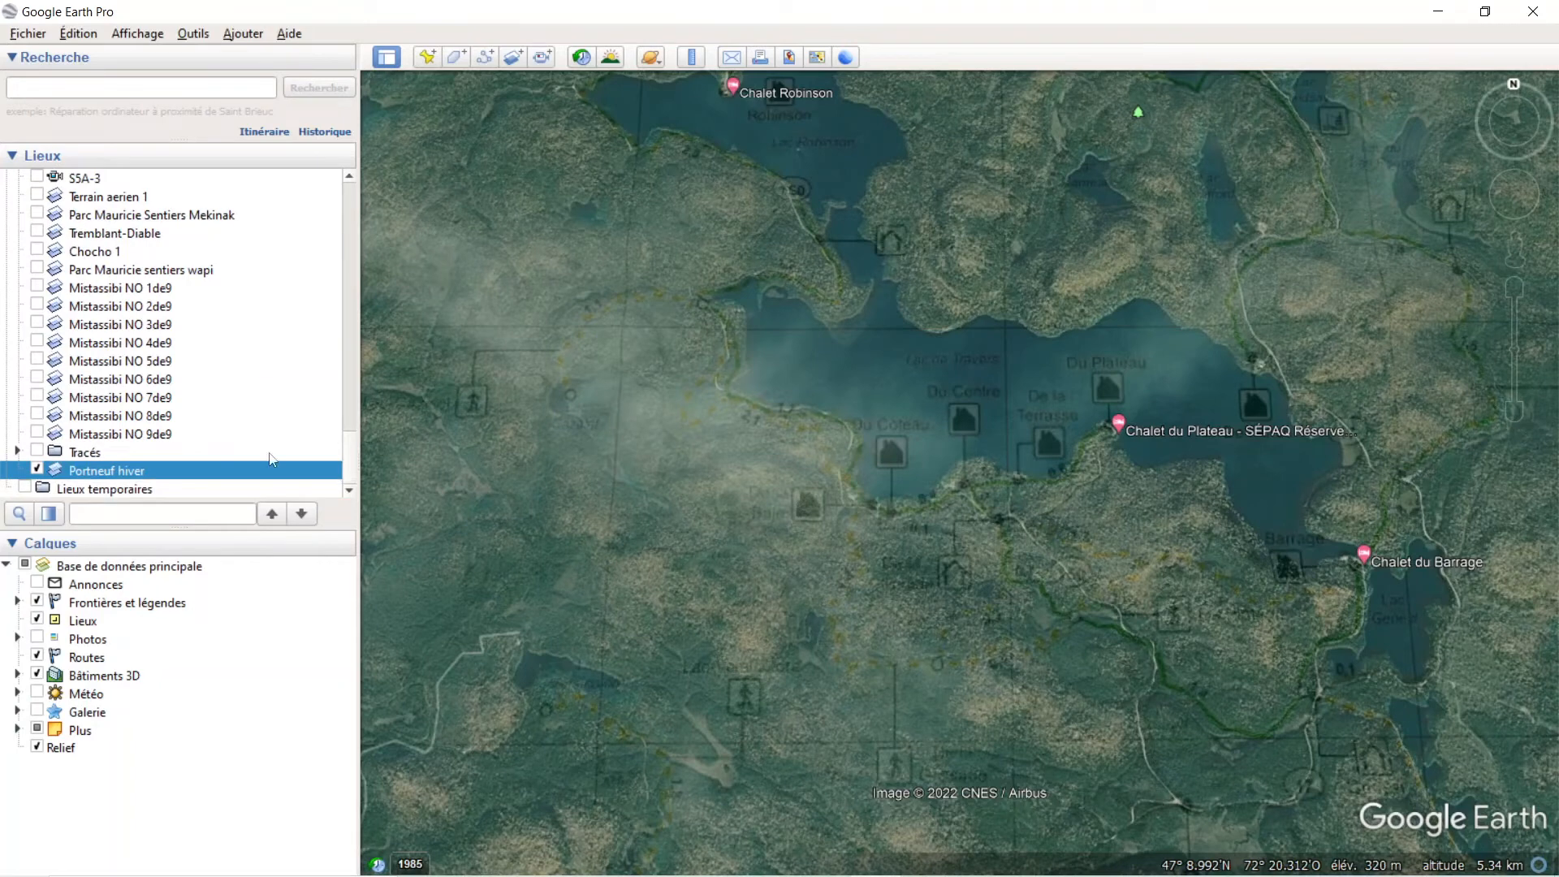
pyautogui.rightClick(132, 472)
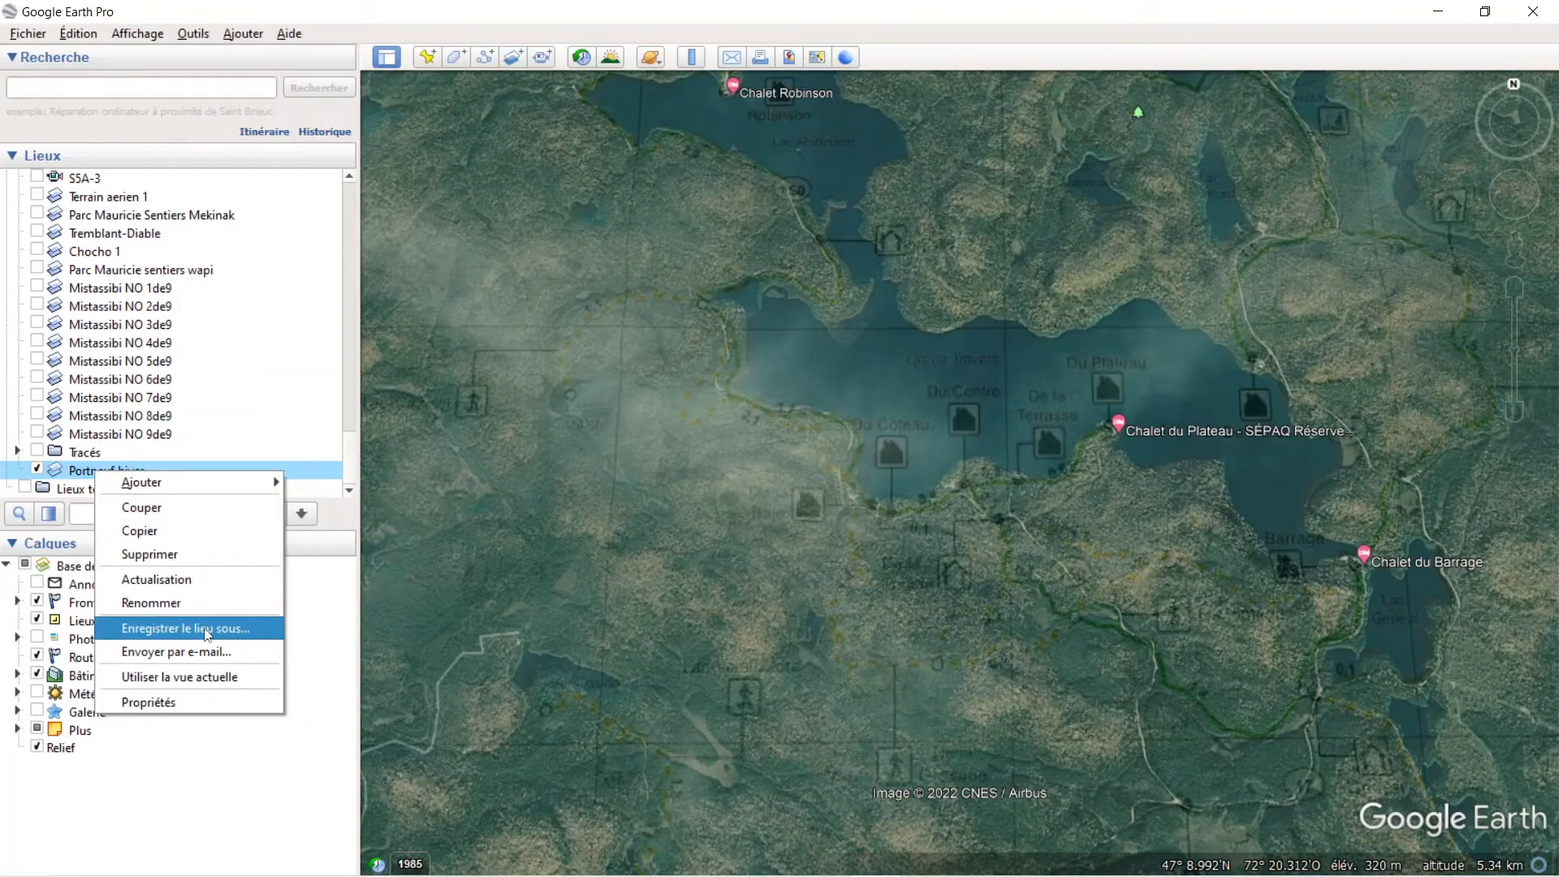
pyautogui.click(253, 634)
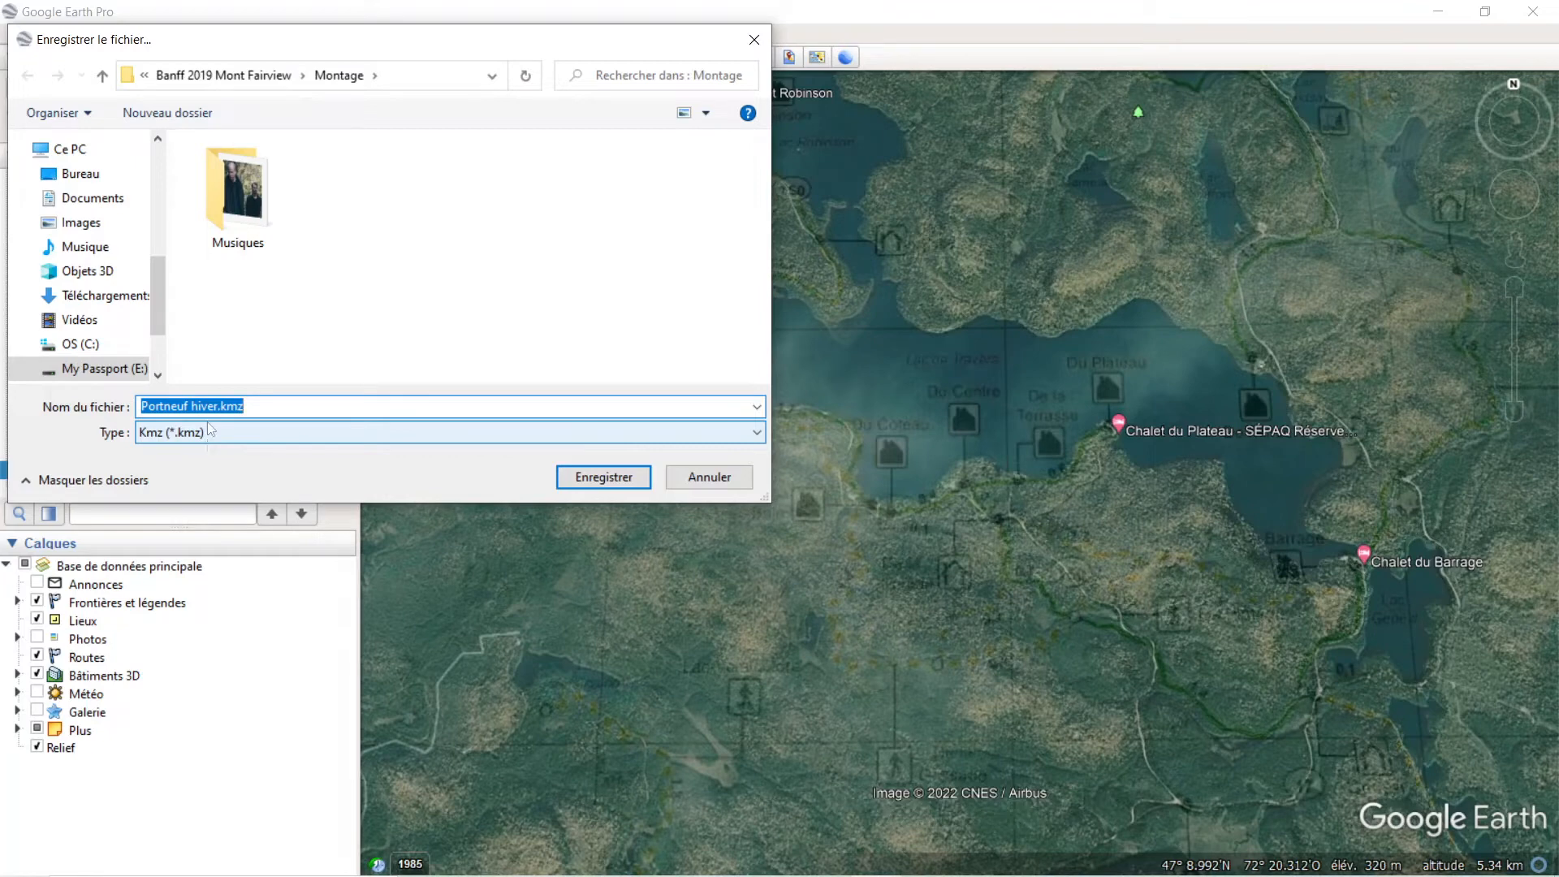
pyautogui.click(73, 203)
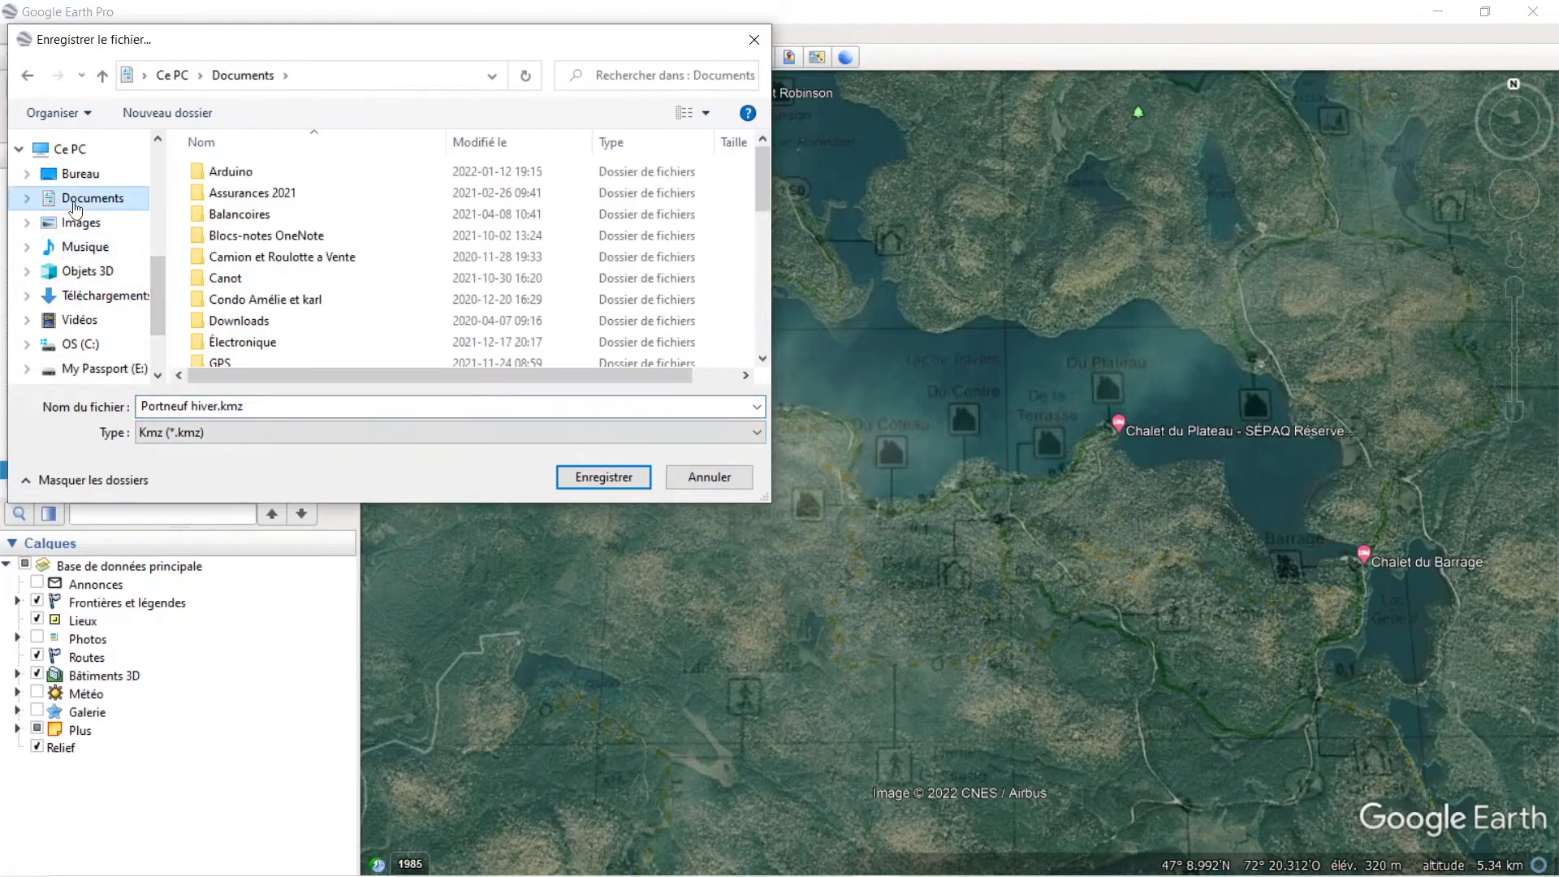
pyautogui.scroll(-2, 227, 276)
pyautogui.doubleClick(224, 249)
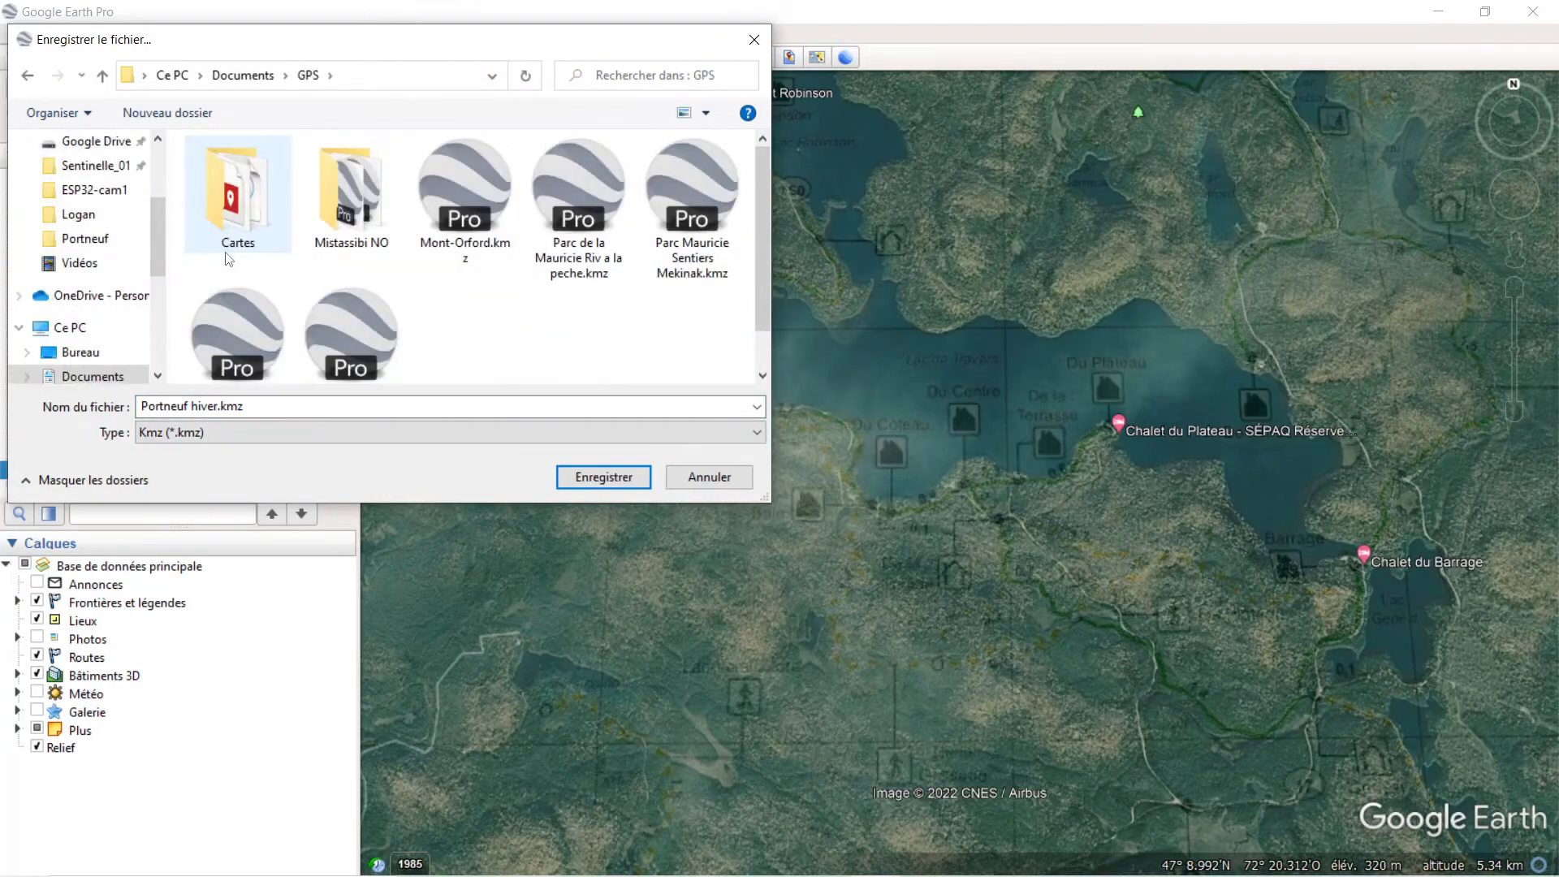
pyautogui.doubleClick(237, 221)
pyautogui.scroll(-4, 240, 227)
pyautogui.scroll(-2, 268, 284)
pyautogui.scroll(2, 243, 284)
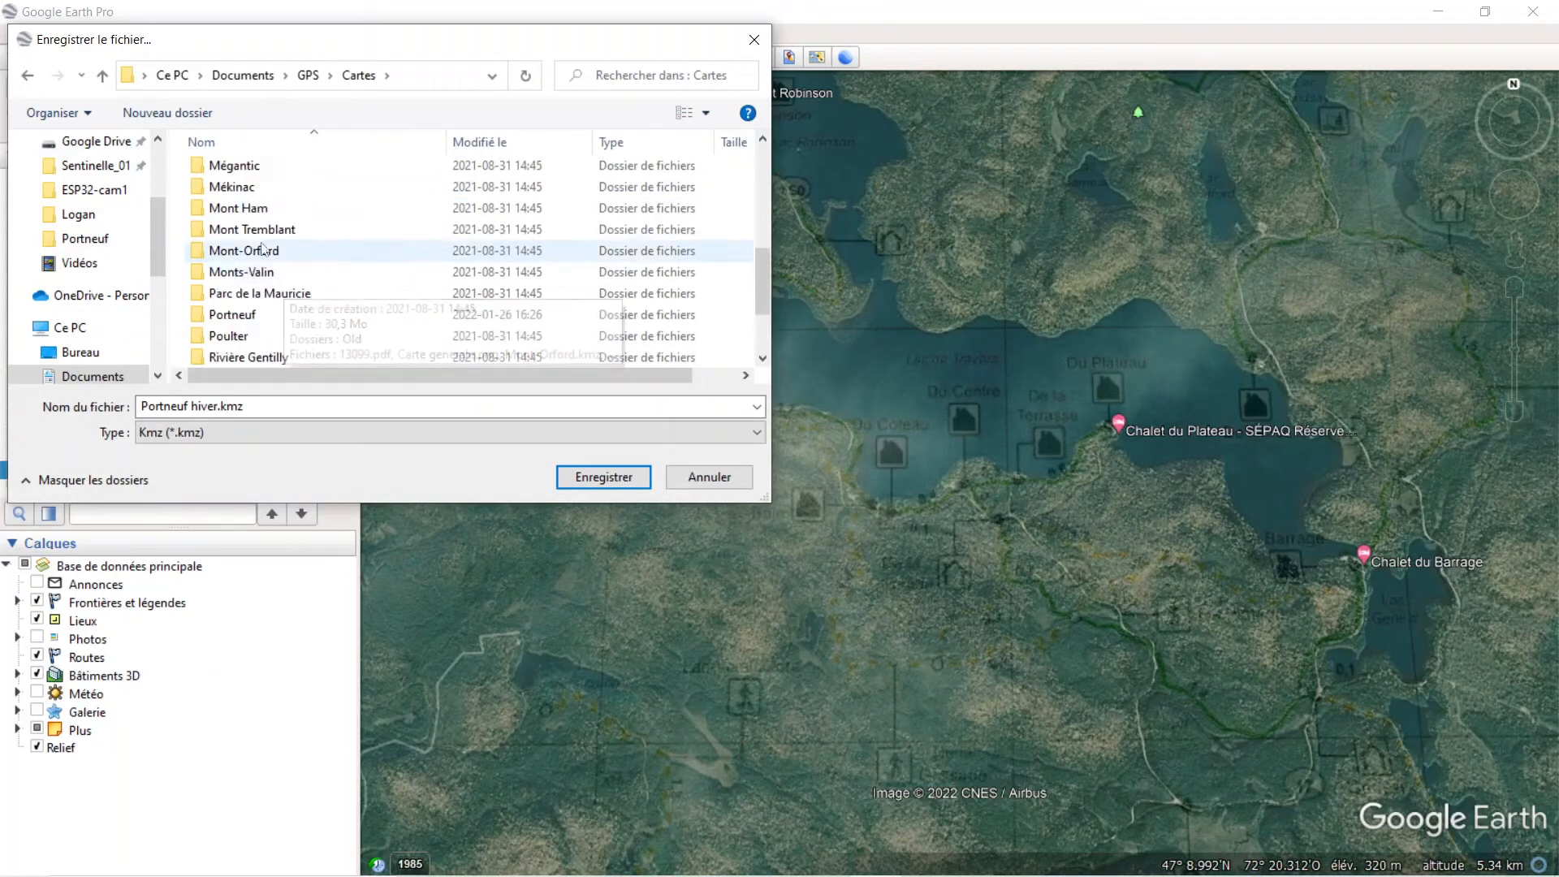
pyautogui.doubleClick(234, 315)
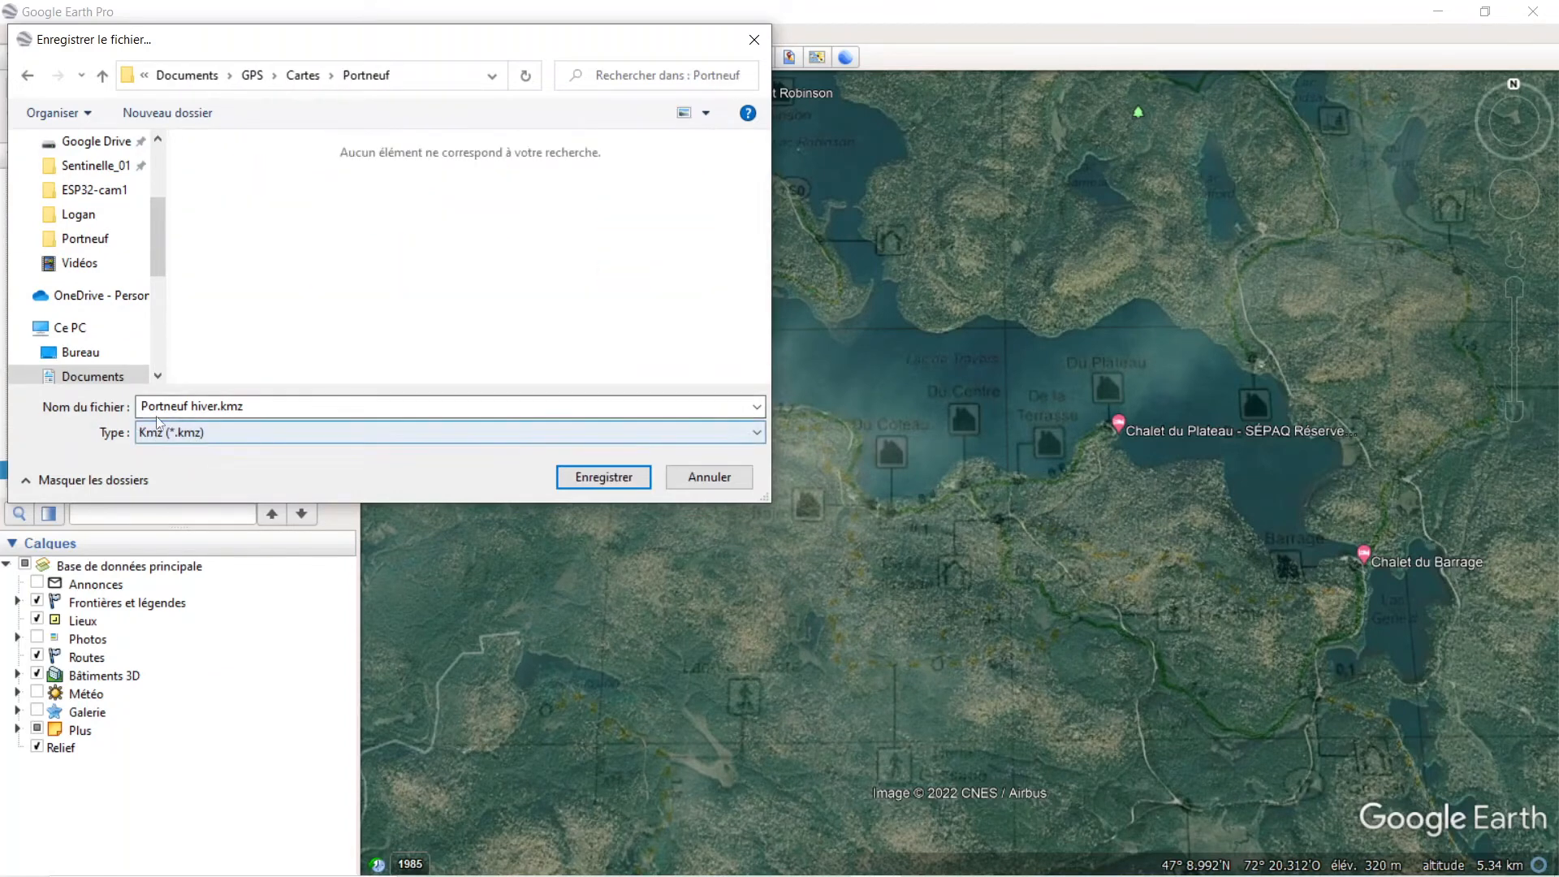
pyautogui.click(603, 478)
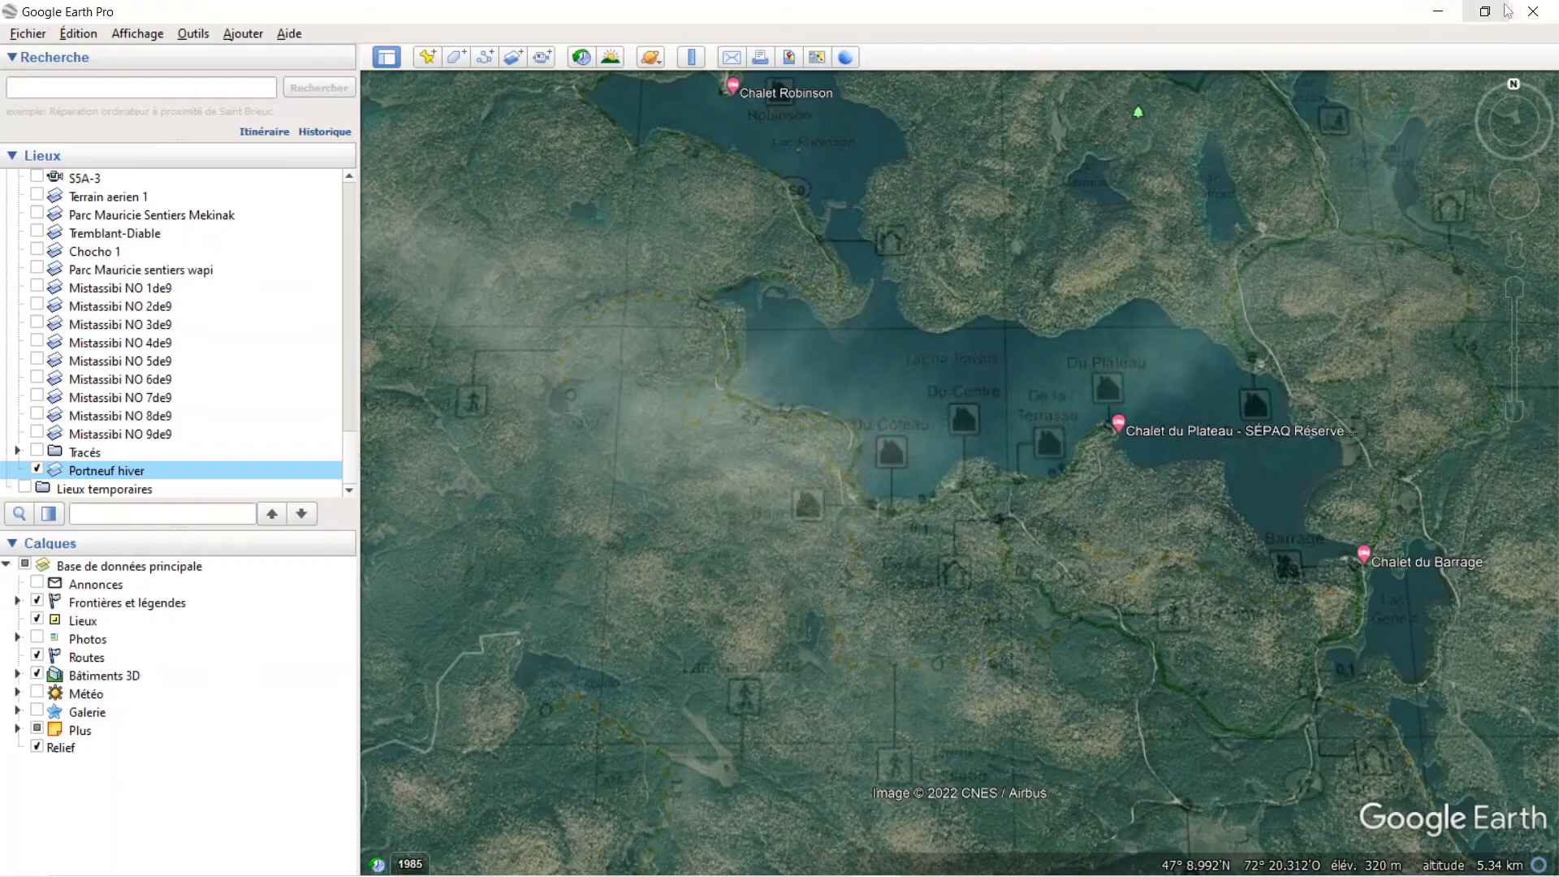
pyautogui.click(1533, 12)
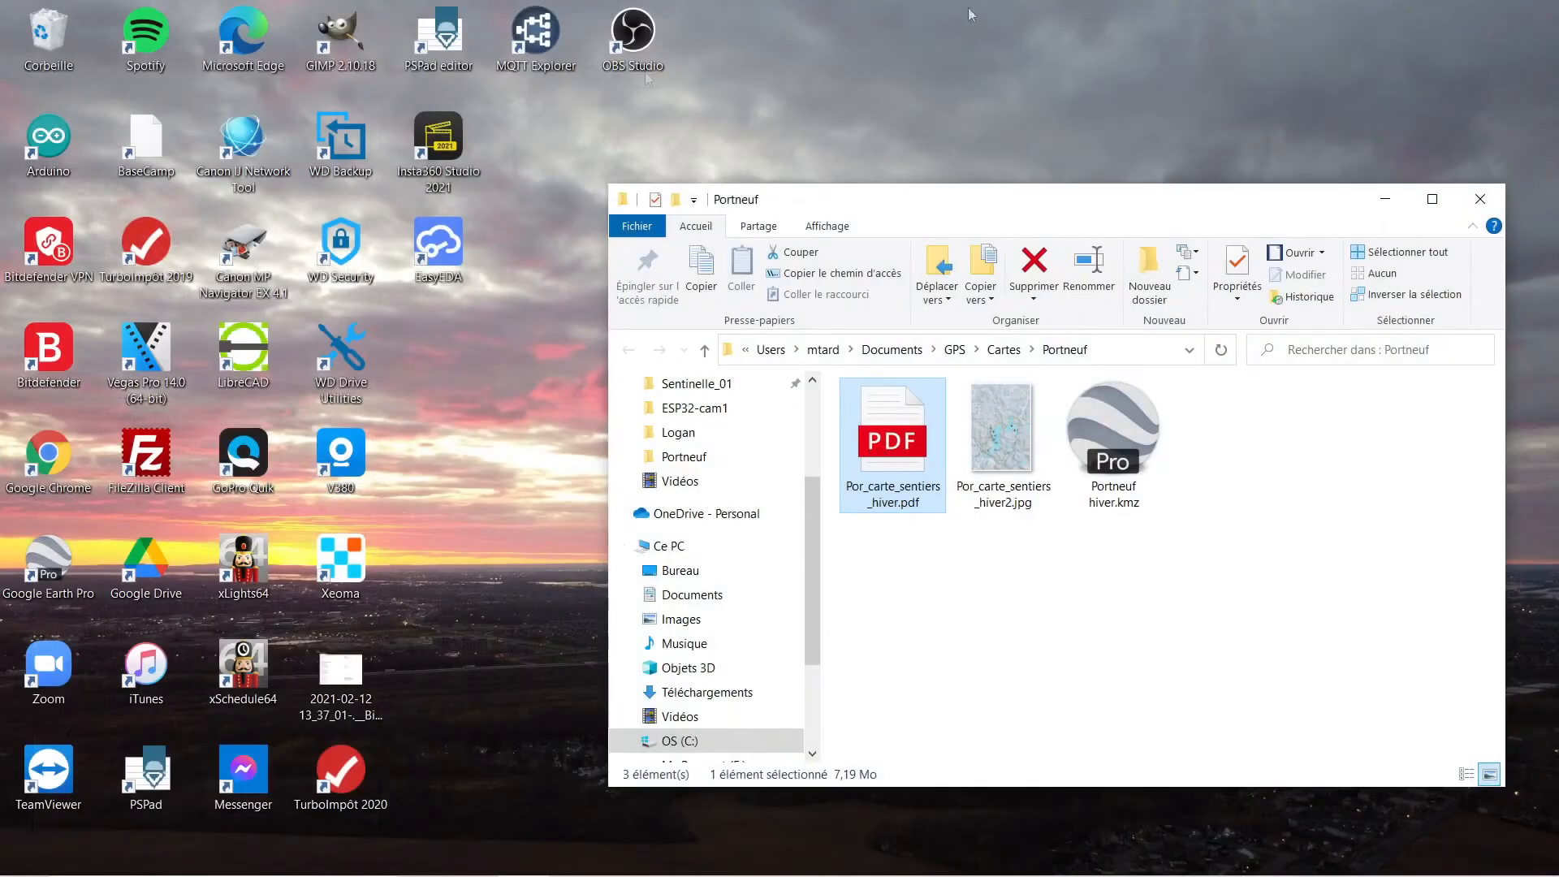
# - Dismiss the new-device notification and close the Lecteur USB (F:) window, leaving the Garmin and Portneuf folder windows open
pyautogui.click(1103, 423)
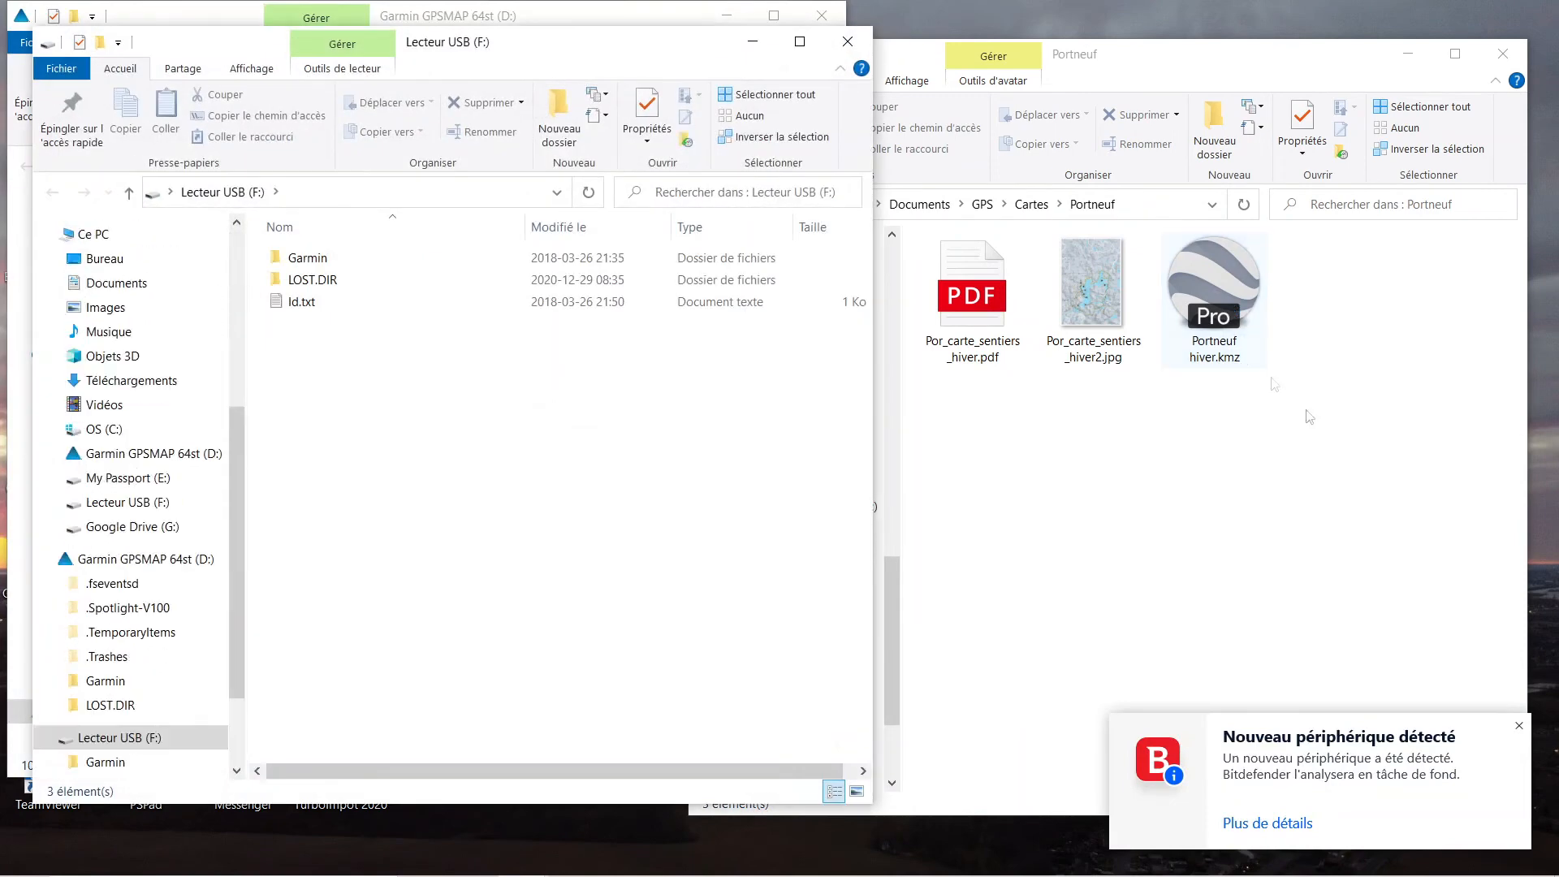
pyautogui.click(1519, 725)
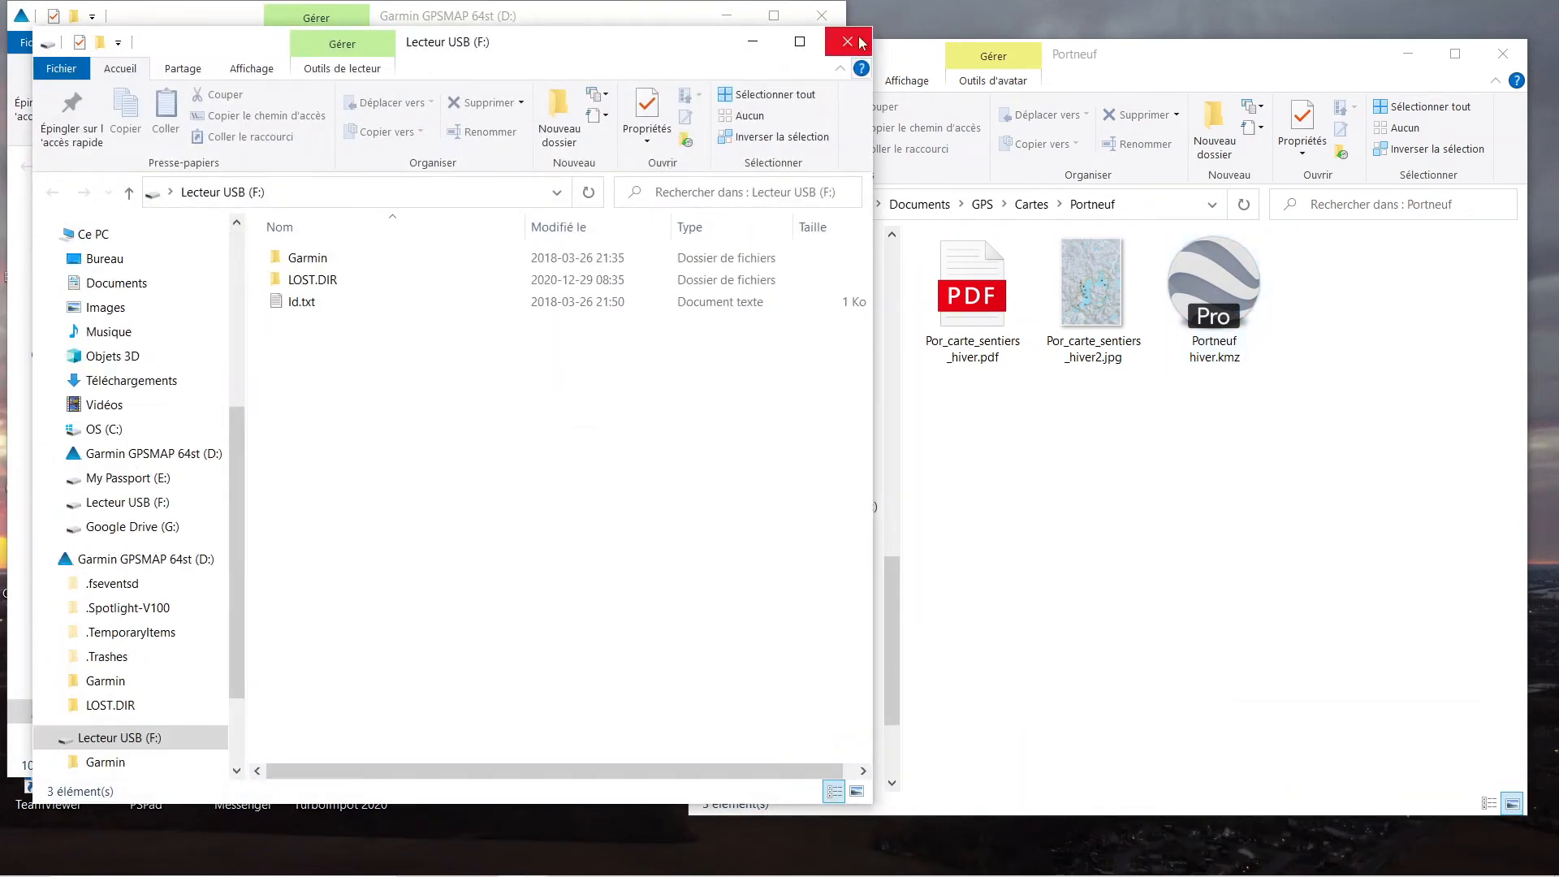
pyautogui.moveTo(569, 42); pyautogui.dragTo(687, 56)
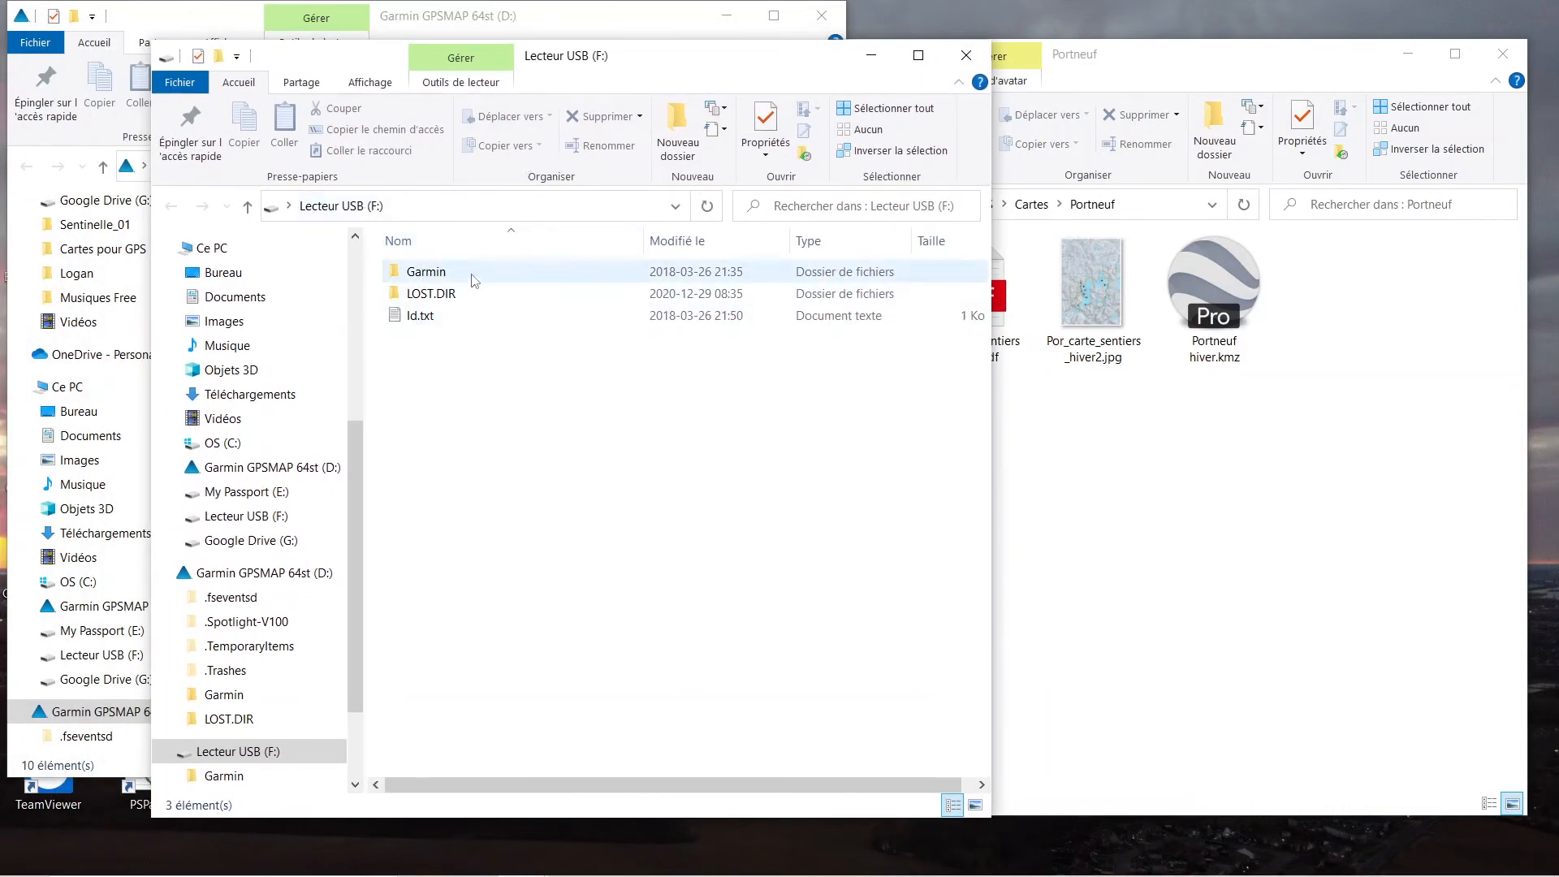
pyautogui.click(966, 56)
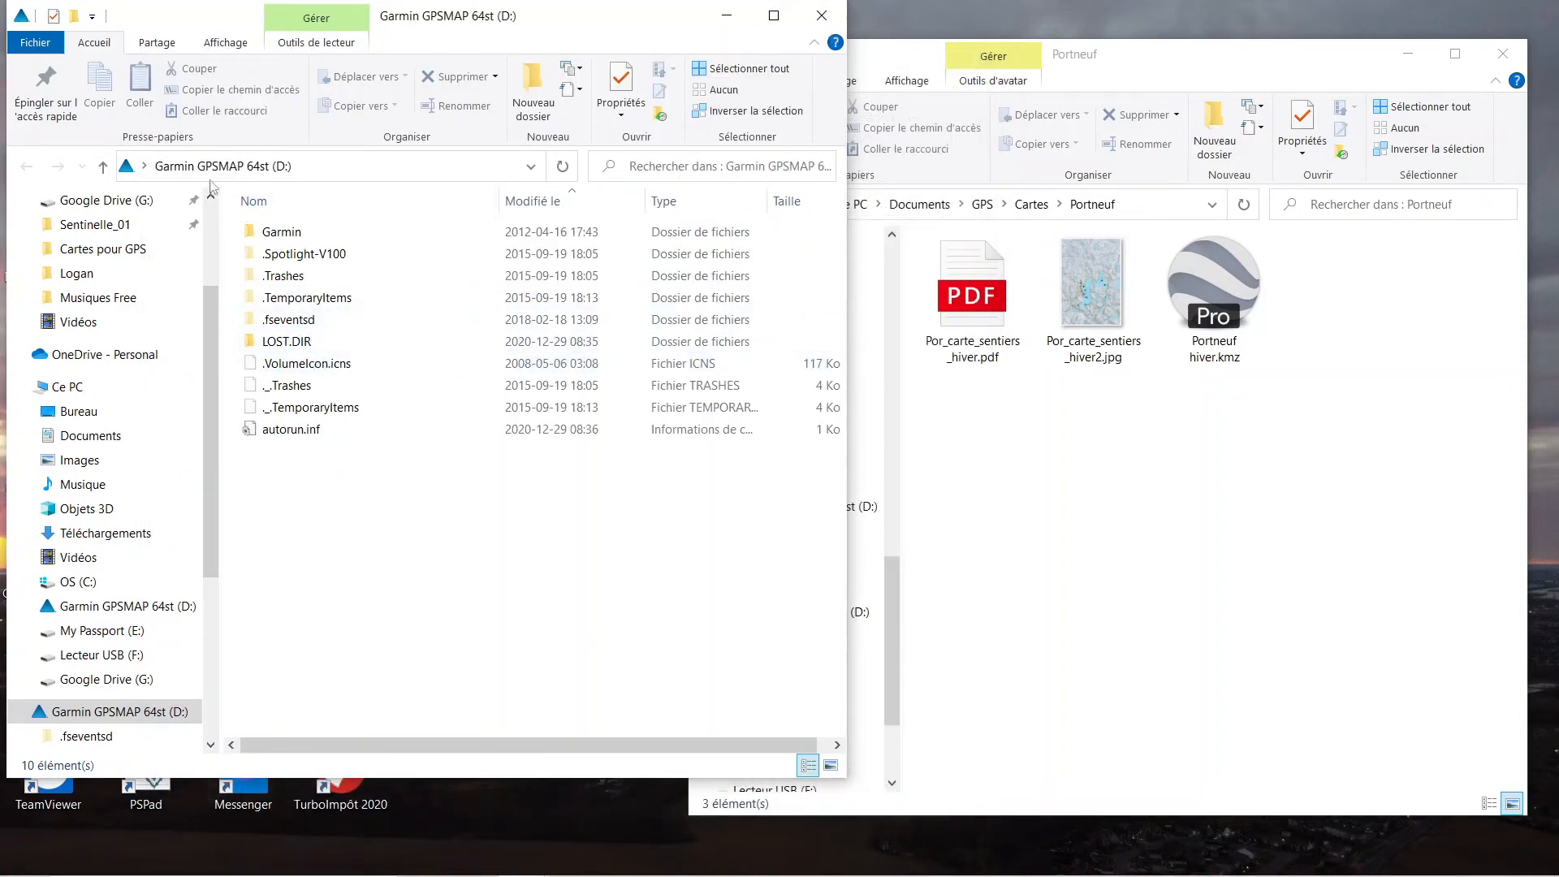
# - Copy Portneuf hiver.kmz from the Portneuf folder into Garmin > CustomMaps on the Garmin GPSMAP 64st drive (D:)
pyautogui.doubleClick(276, 234)
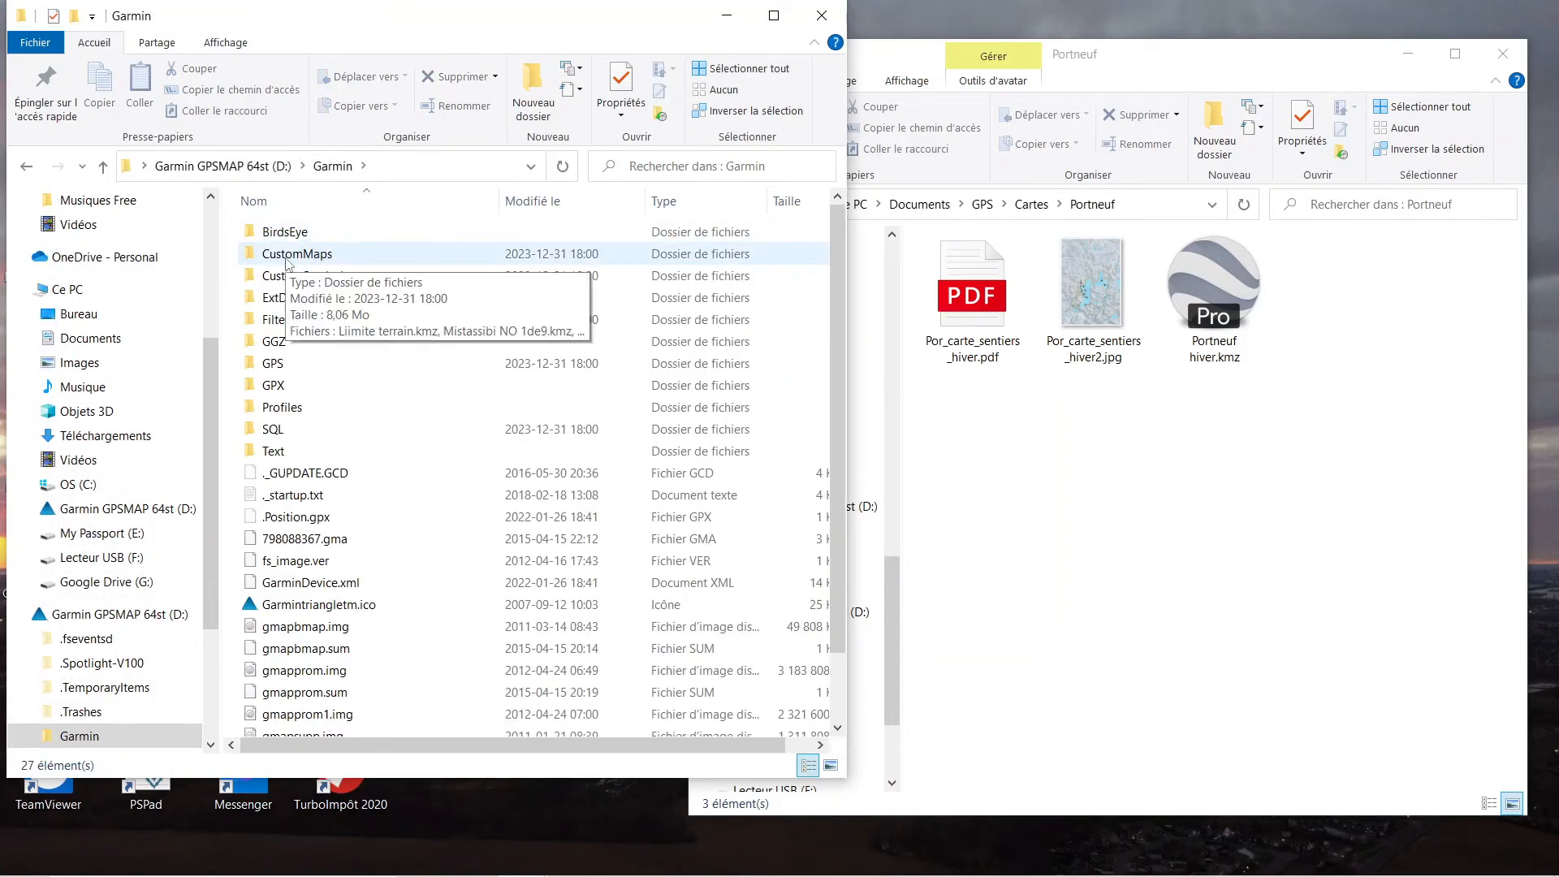
pyautogui.doubleClick(286, 257)
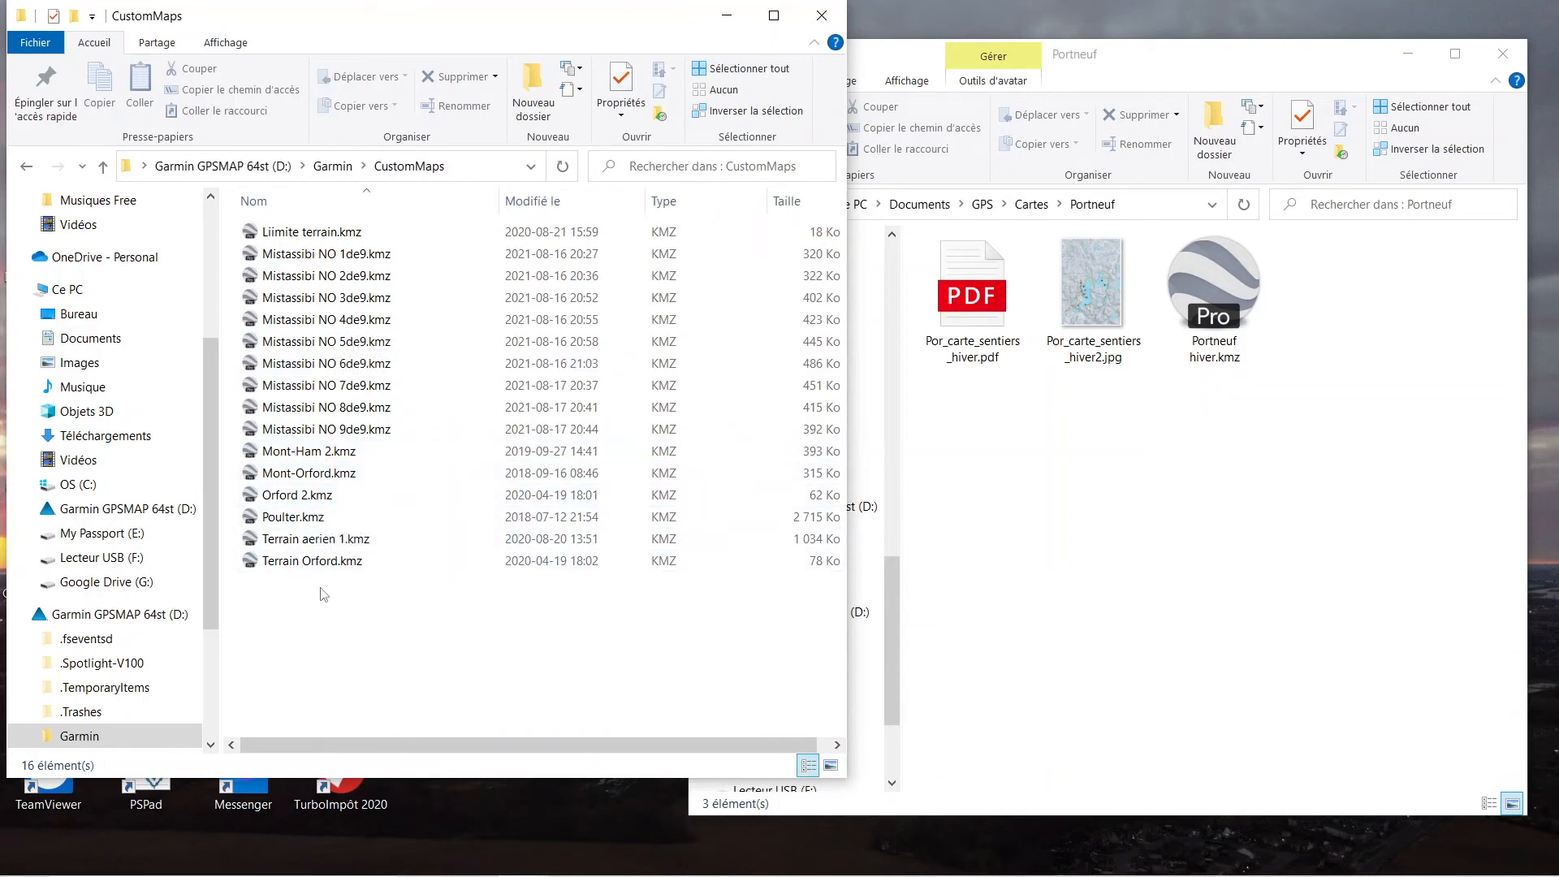
pyautogui.click(1309, 466)
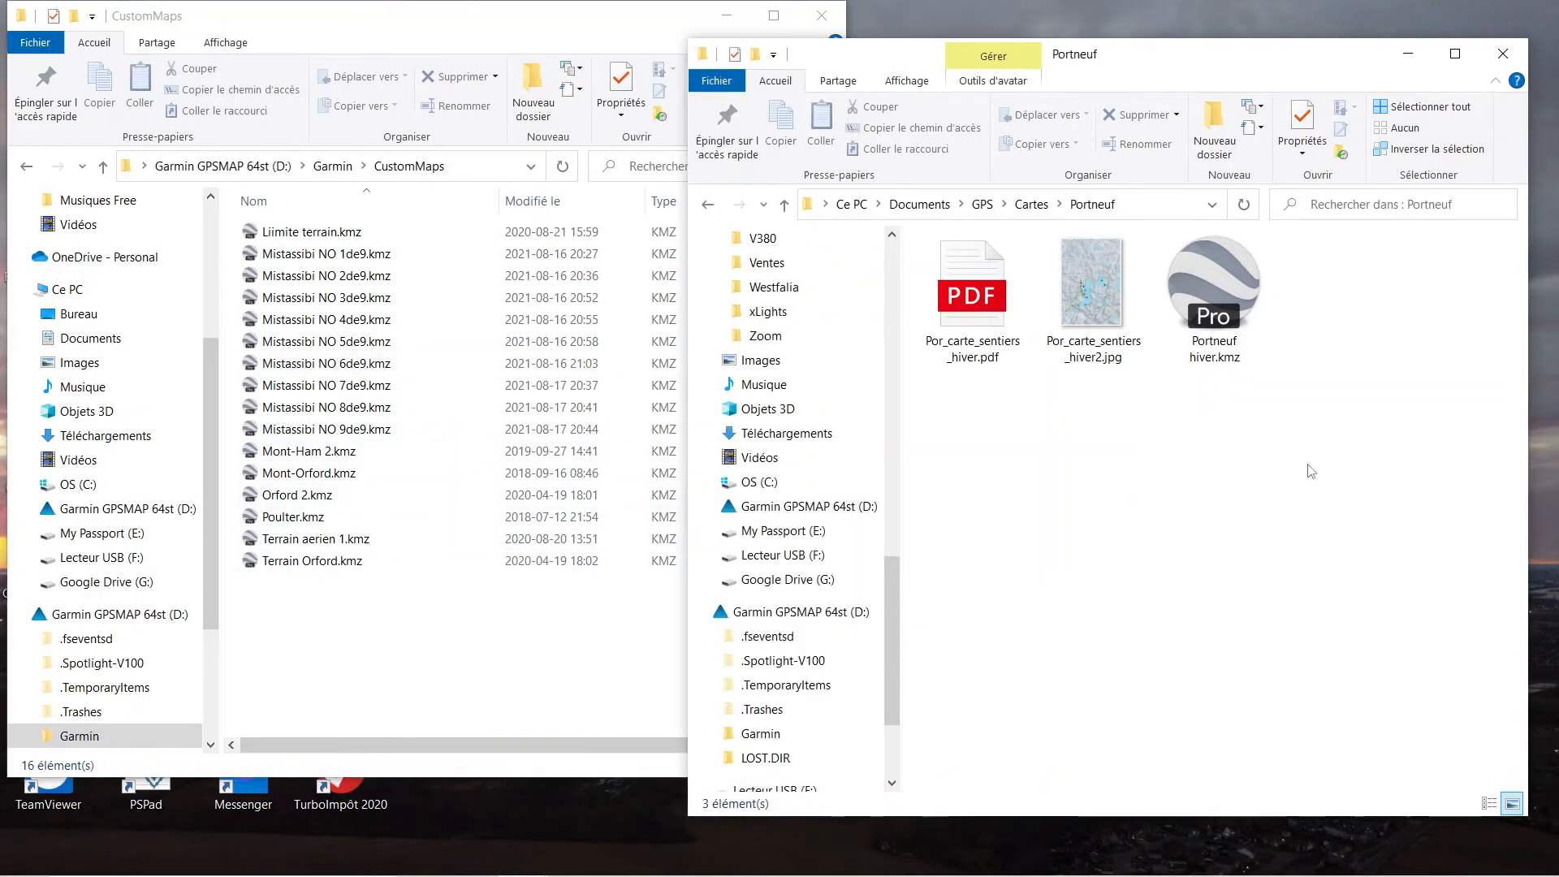
pyautogui.click(1216, 260)
pyautogui.moveTo(1215, 259); pyautogui.dragTo(334, 667)
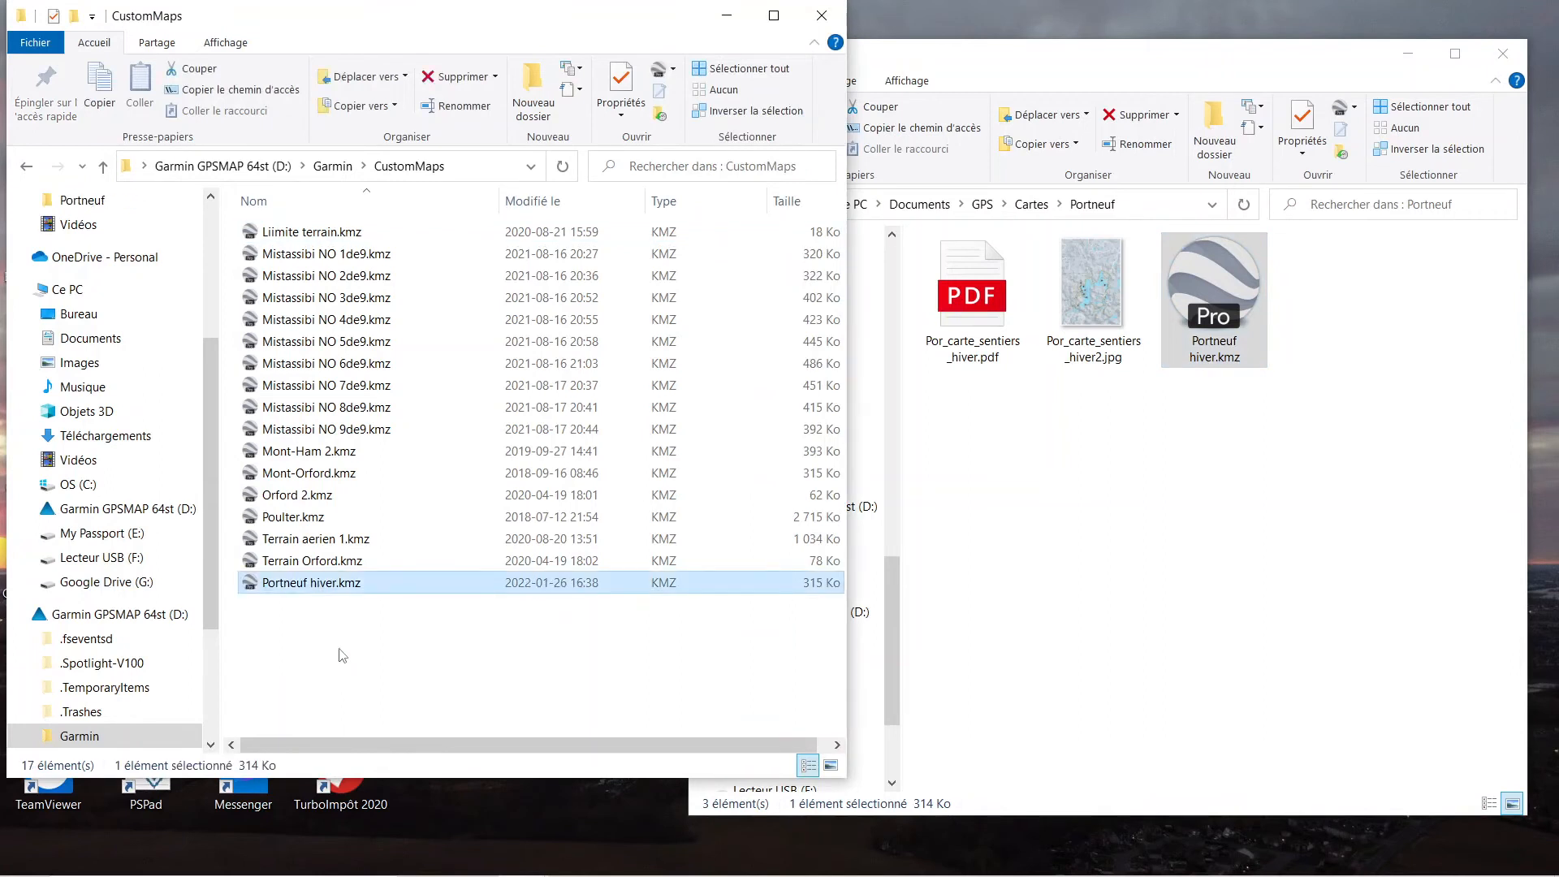